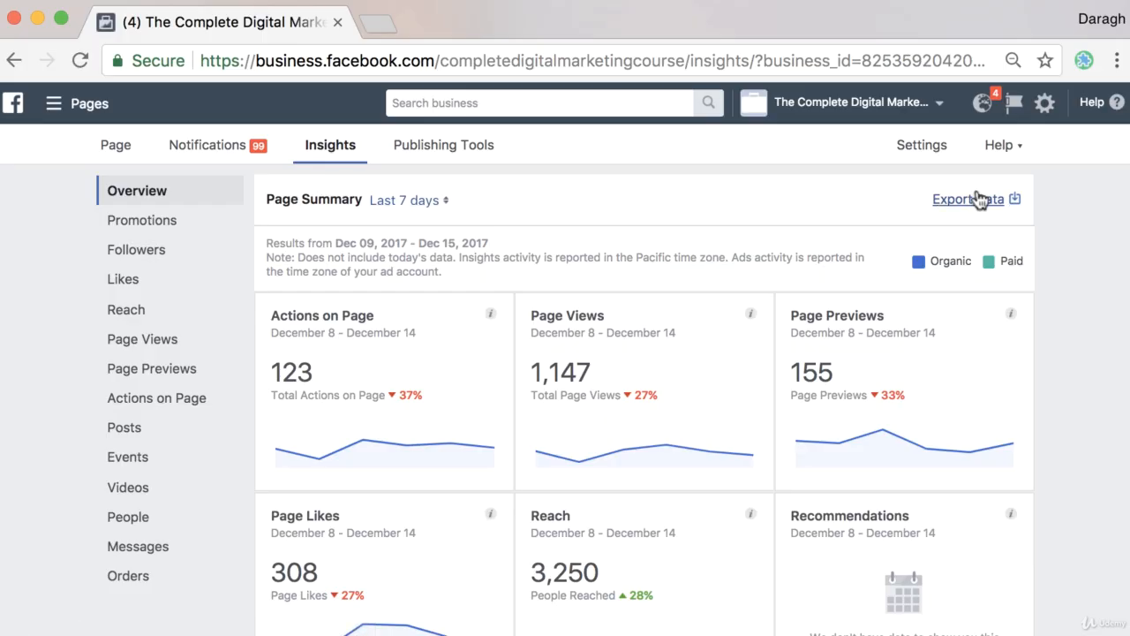
# Set the Page Summary period to Last 28 days and review the overview metrics.
pyautogui.scroll(-1, 1085, 251)
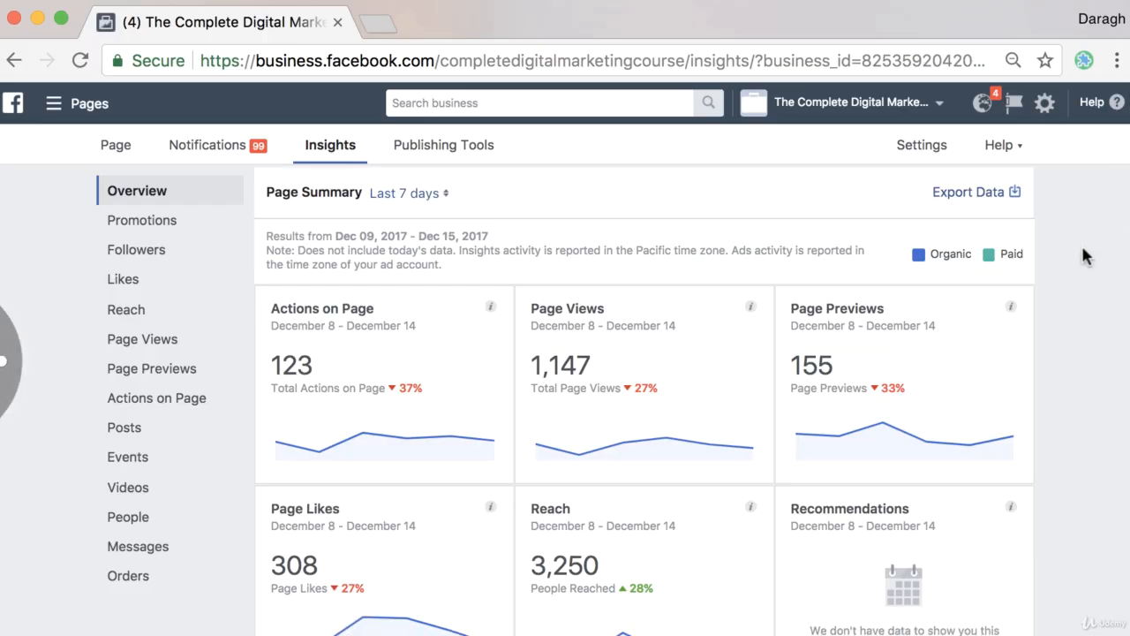
pyautogui.scroll(-3, 1081, 322)
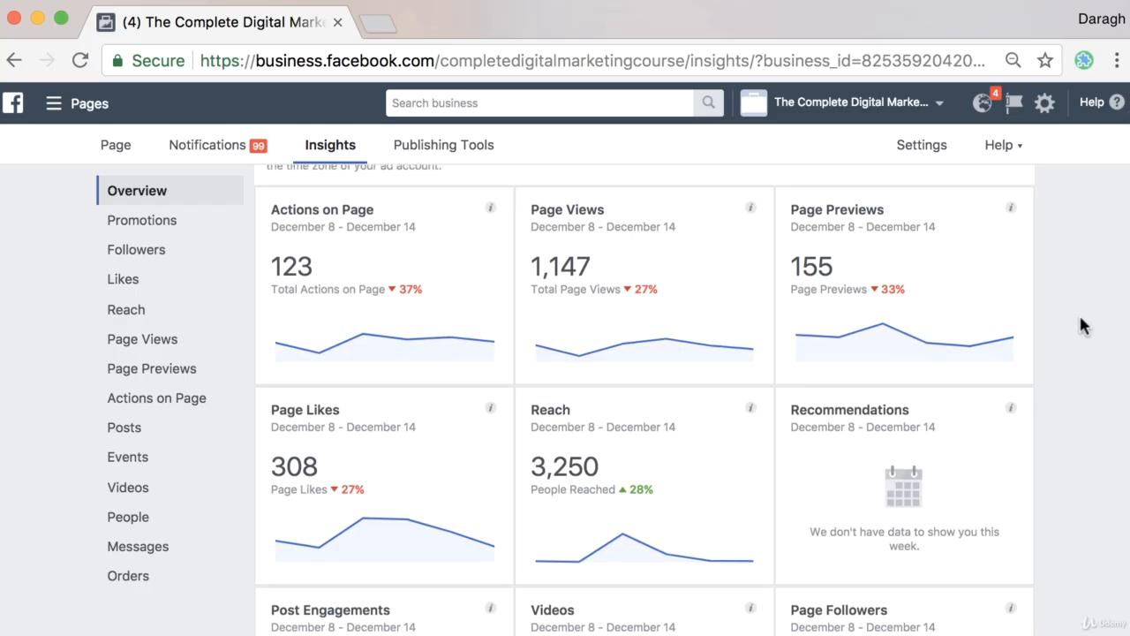
pyautogui.scroll(3, 1080, 325)
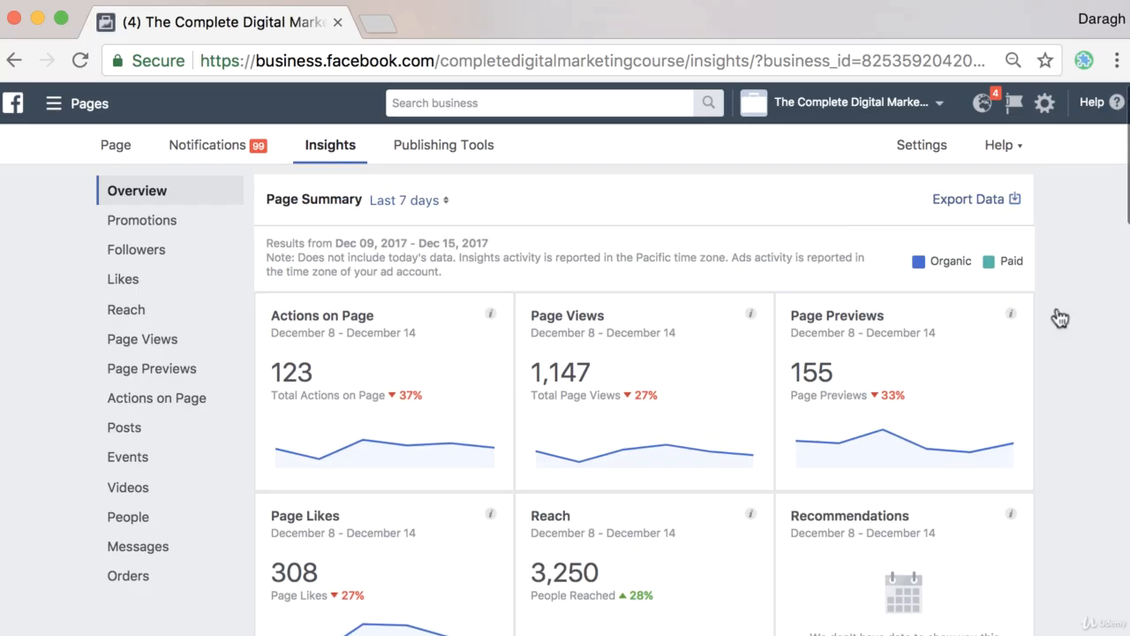
pyautogui.click(440, 210)
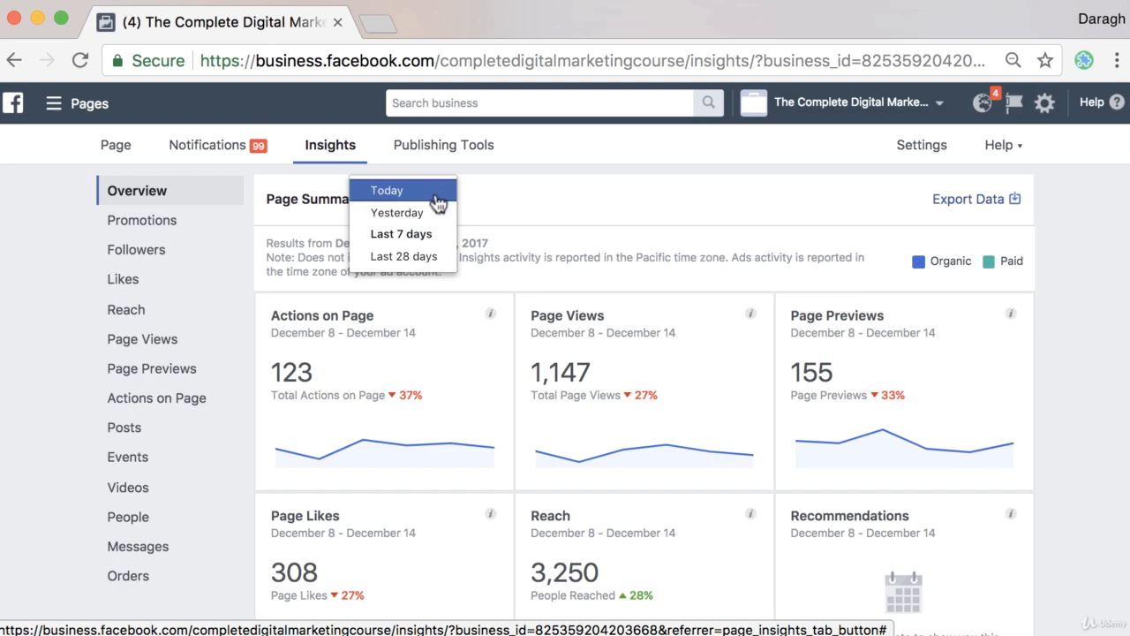
pyautogui.click(432, 256)
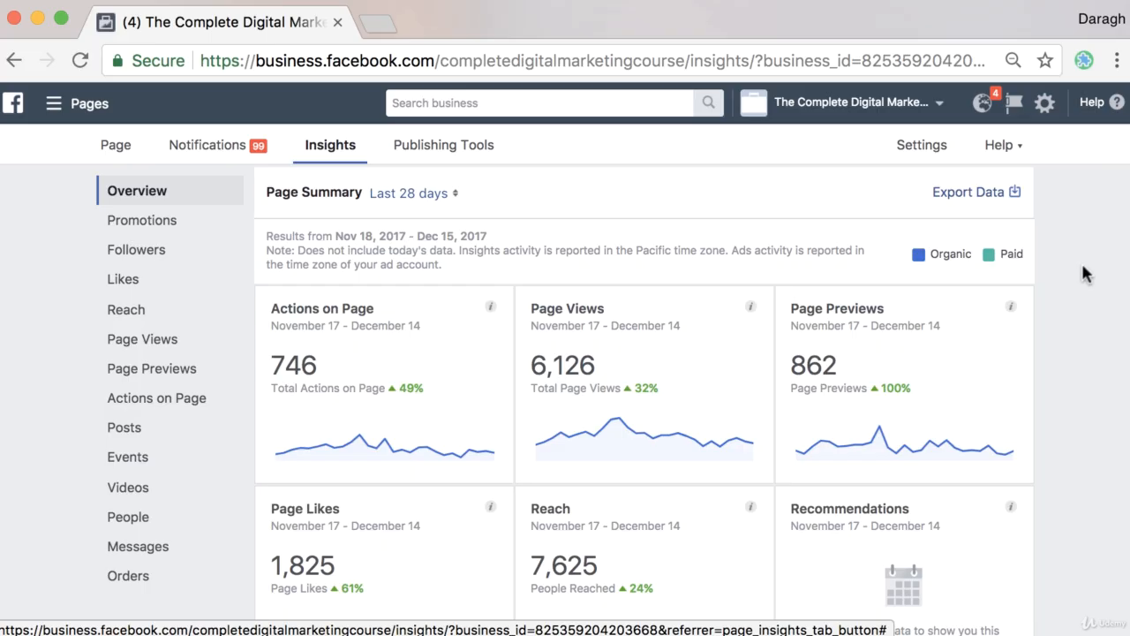
pyautogui.scroll(-2, 1084, 274)
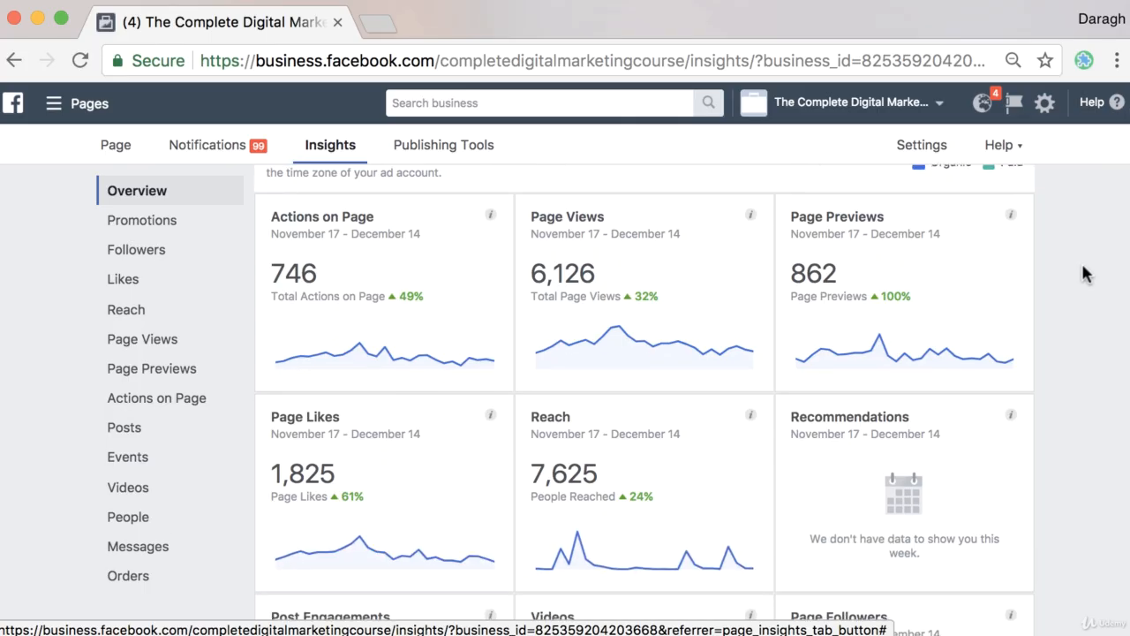
pyautogui.scroll(2, 1084, 274)
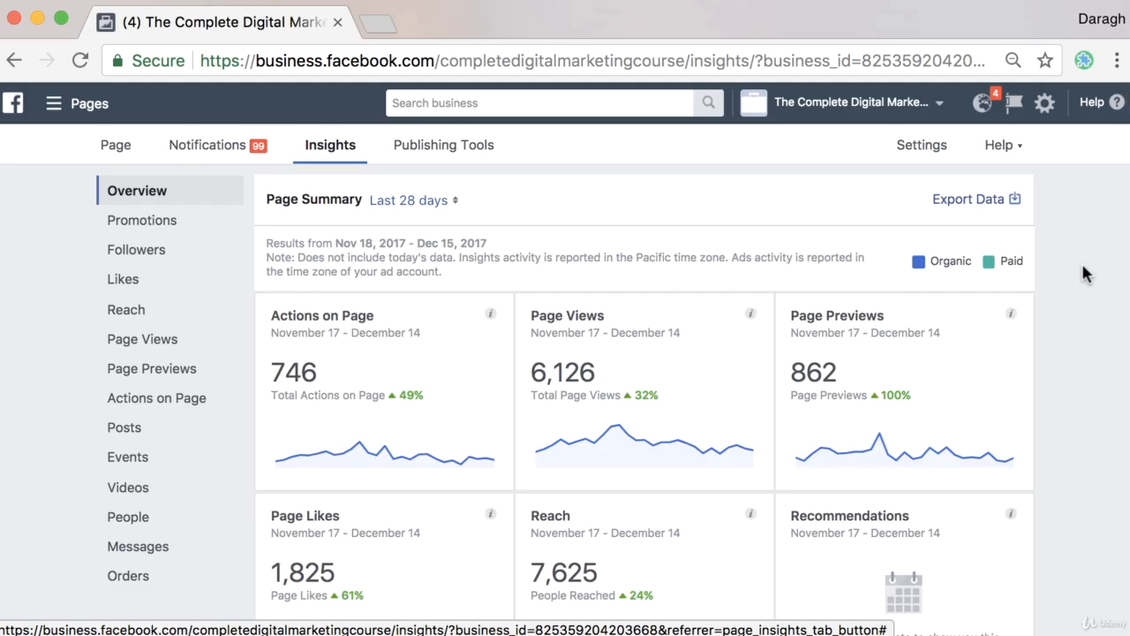
# Examine the Insights data export options and the date range choices, and close them without exporting.
pyautogui.click(989, 210)
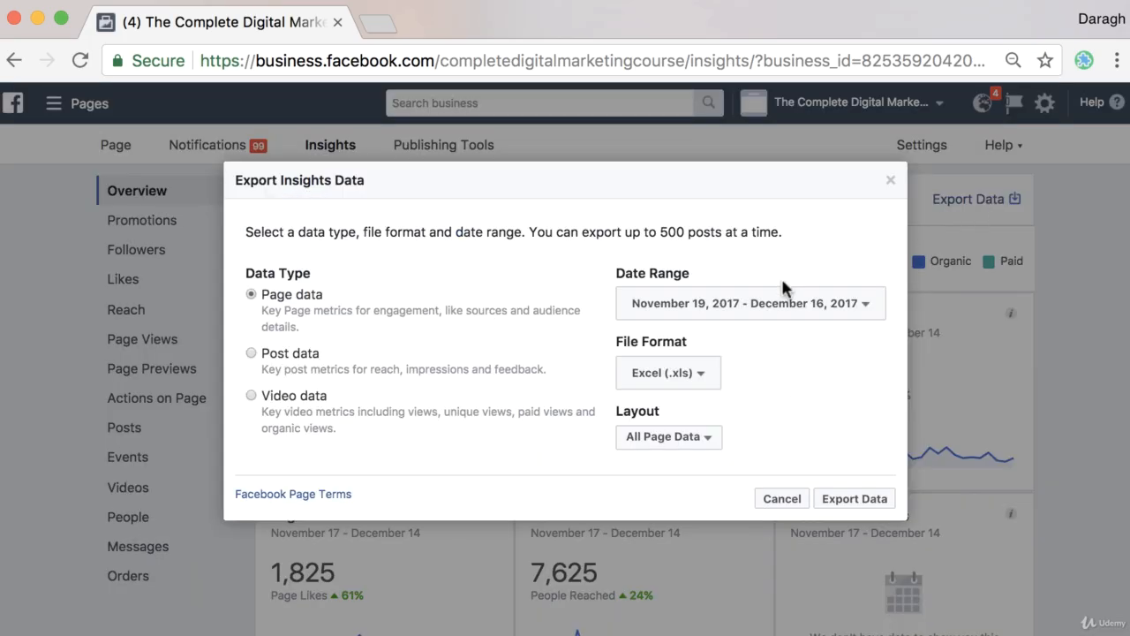
pyautogui.click(792, 306)
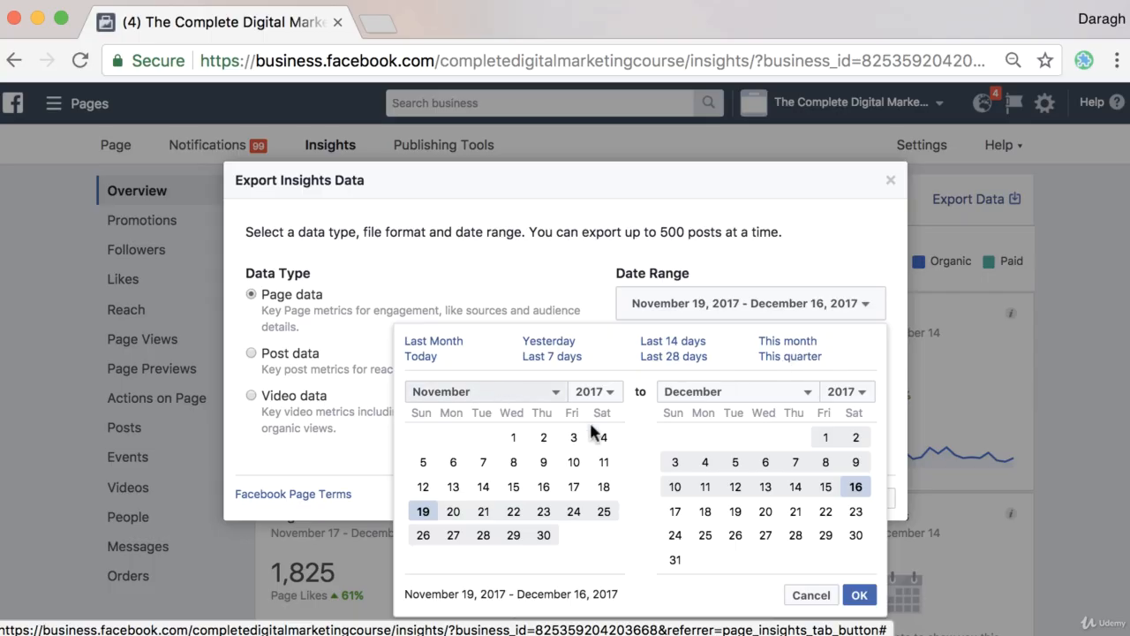
pyautogui.click(810, 597)
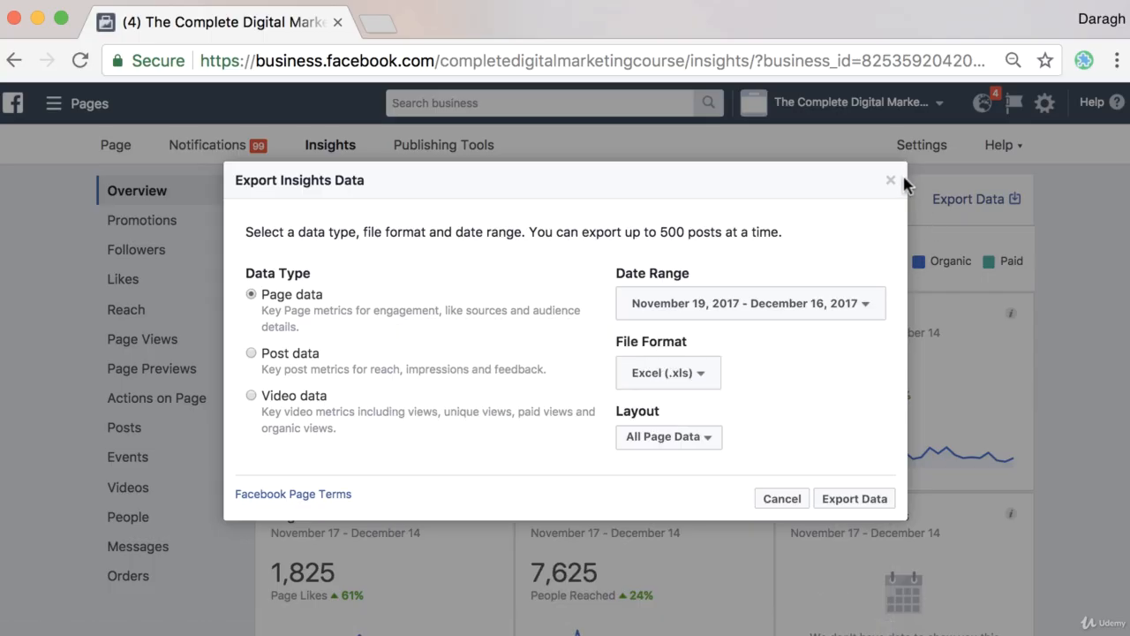
pyautogui.click(890, 180)
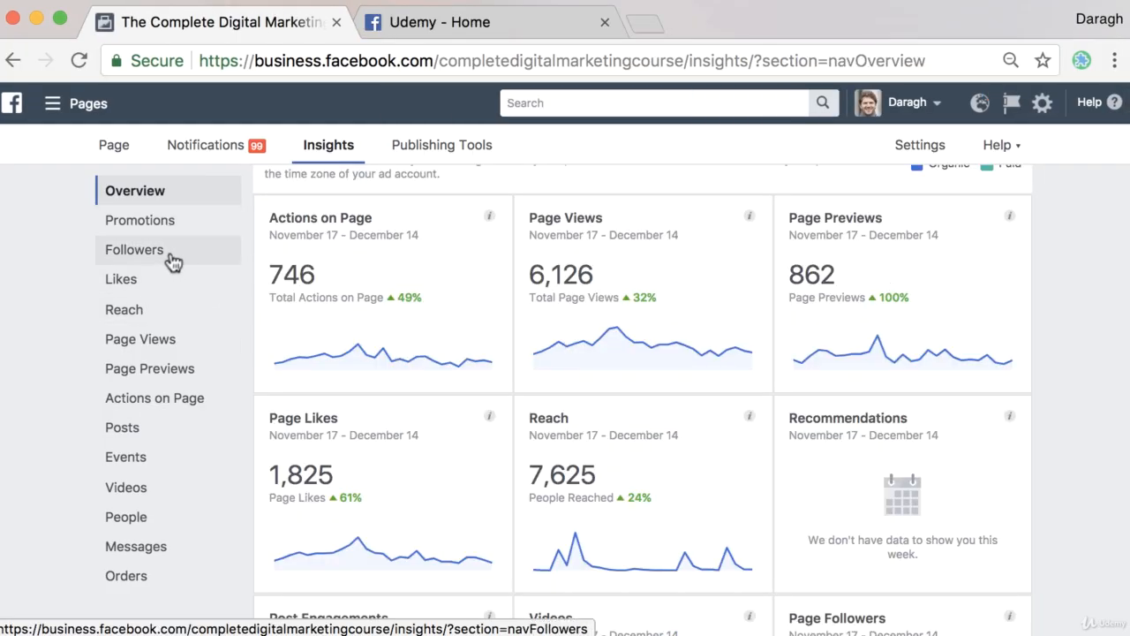
# Open the Followers insights and set the chart period to one quarter (1Q), after comparing the one-month and one-week ranges.
pyautogui.click(173, 261)
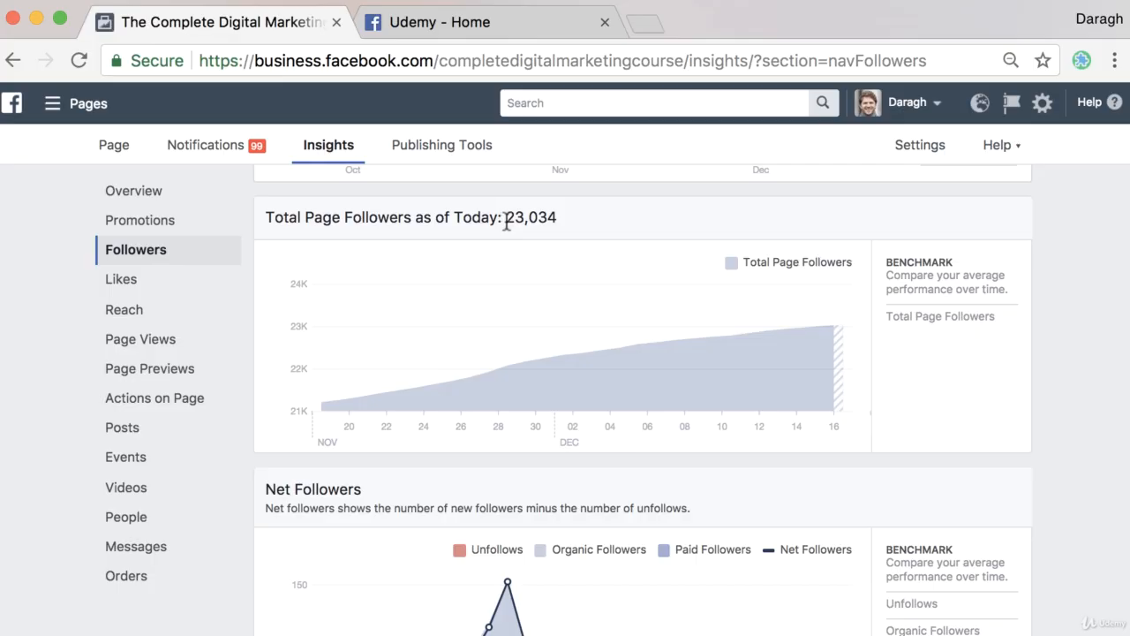
pyautogui.scroll(2, 506, 230)
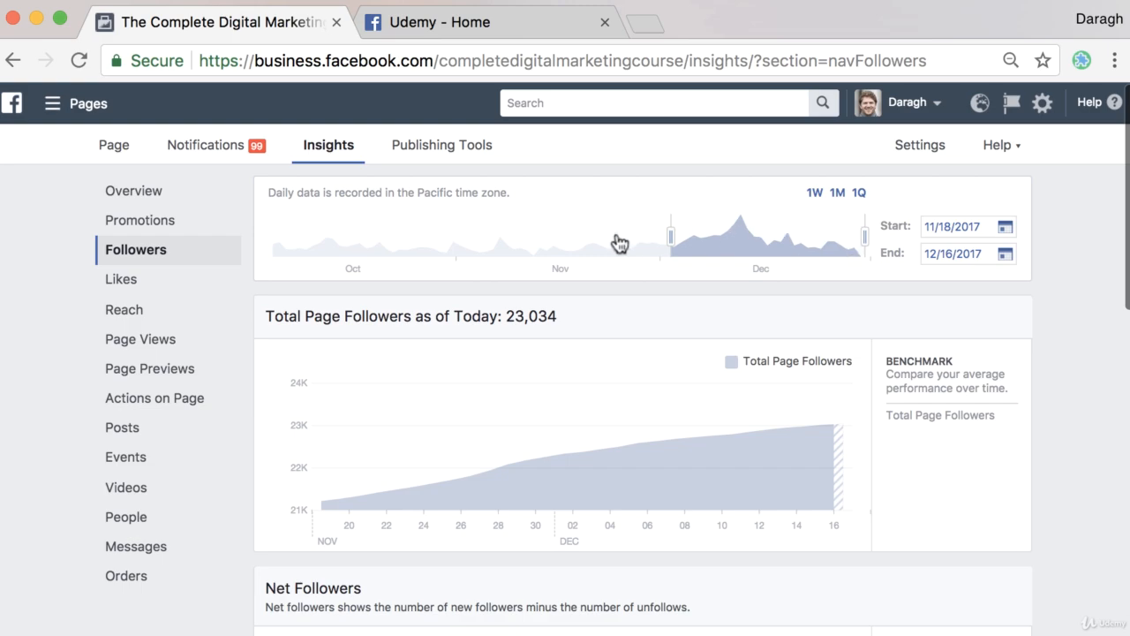
pyautogui.click(837, 194)
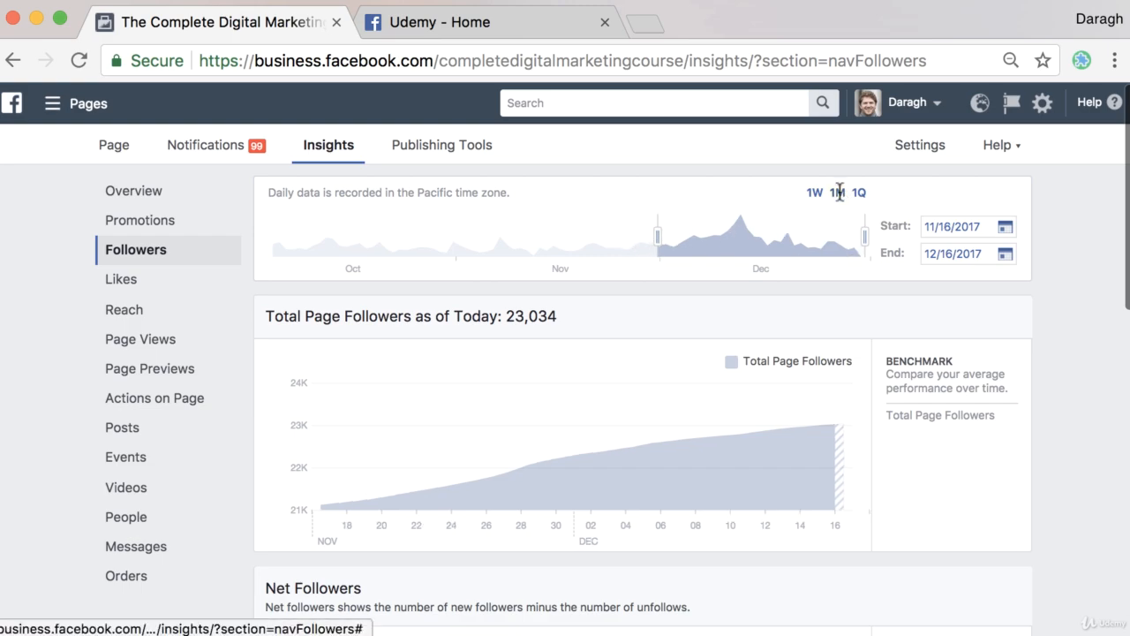
pyautogui.click(859, 194)
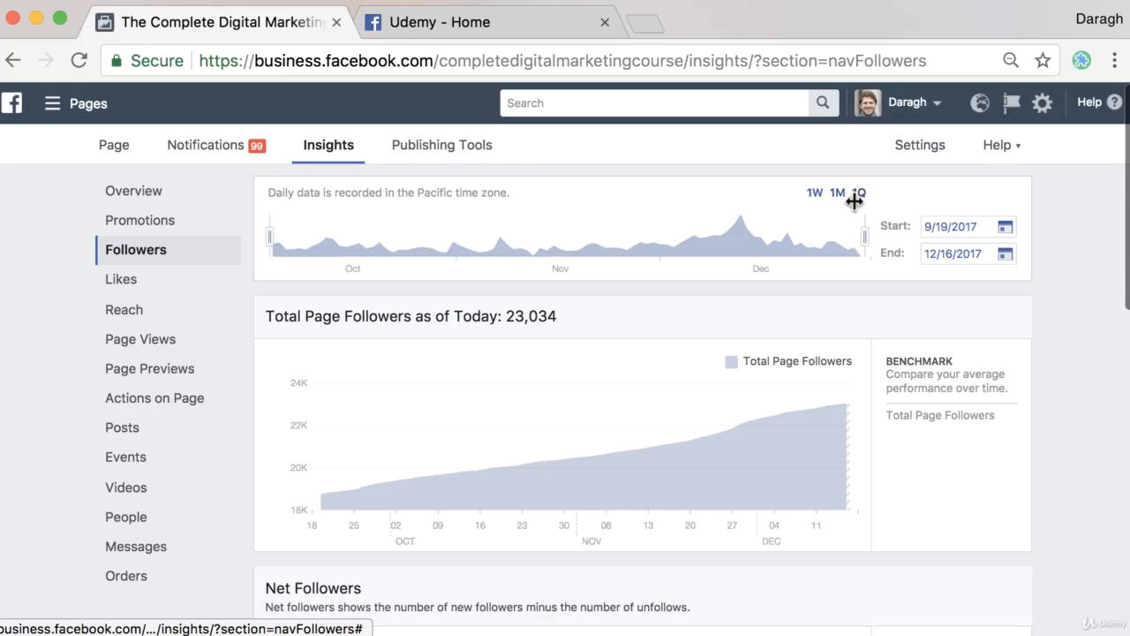
pyautogui.click(814, 193)
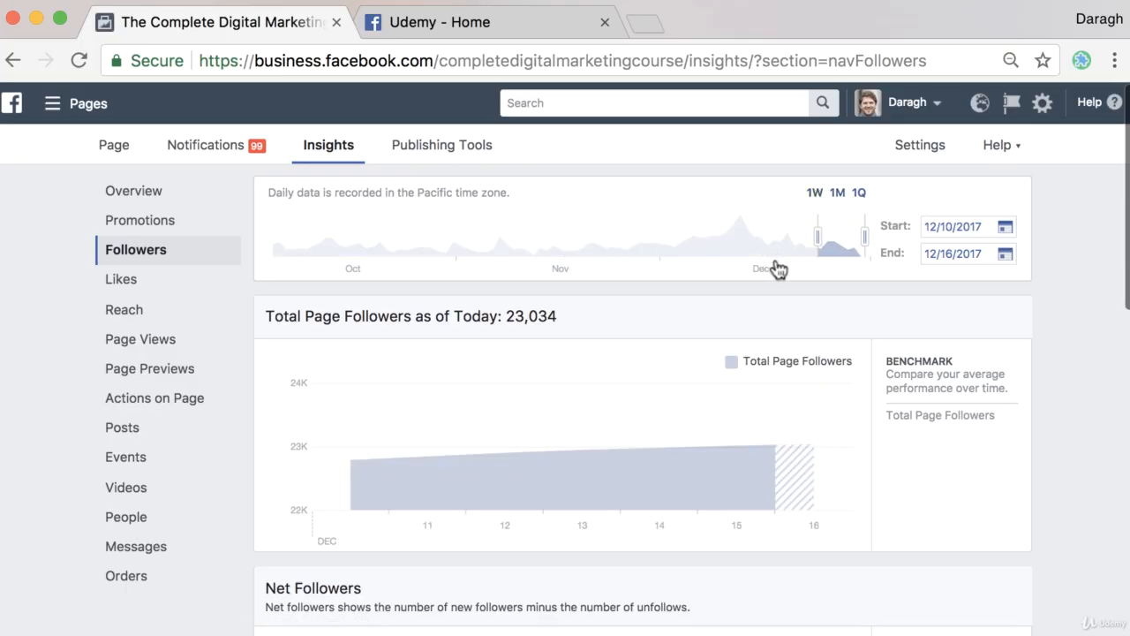
pyautogui.click(858, 193)
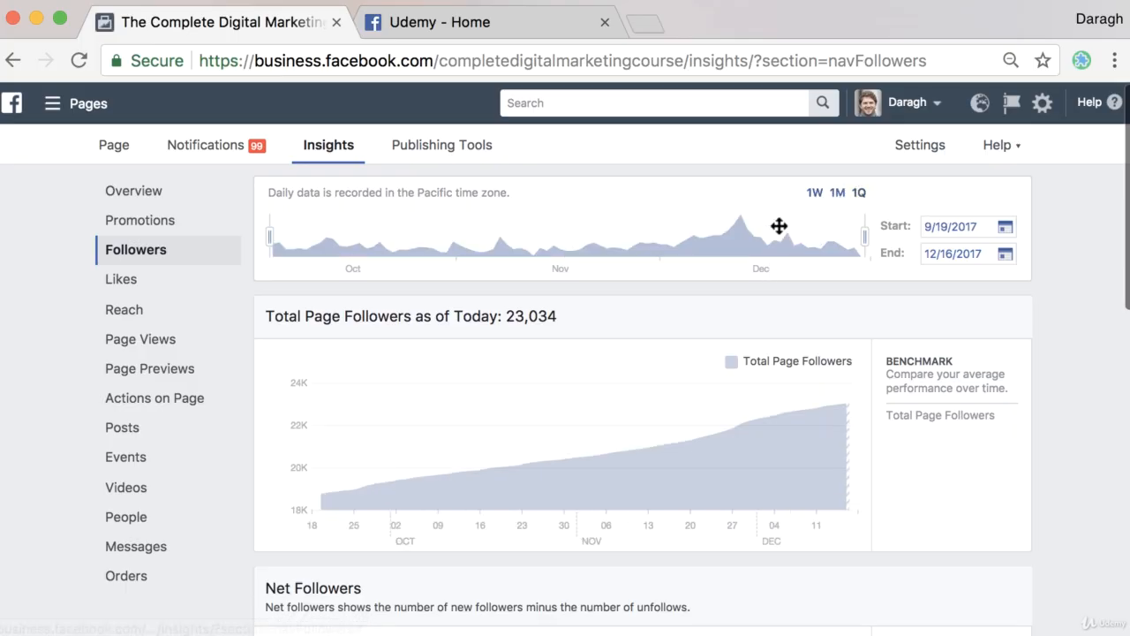
# Check the Likes insights for comparison and return to the Followers insights.
pyautogui.click(132, 282)
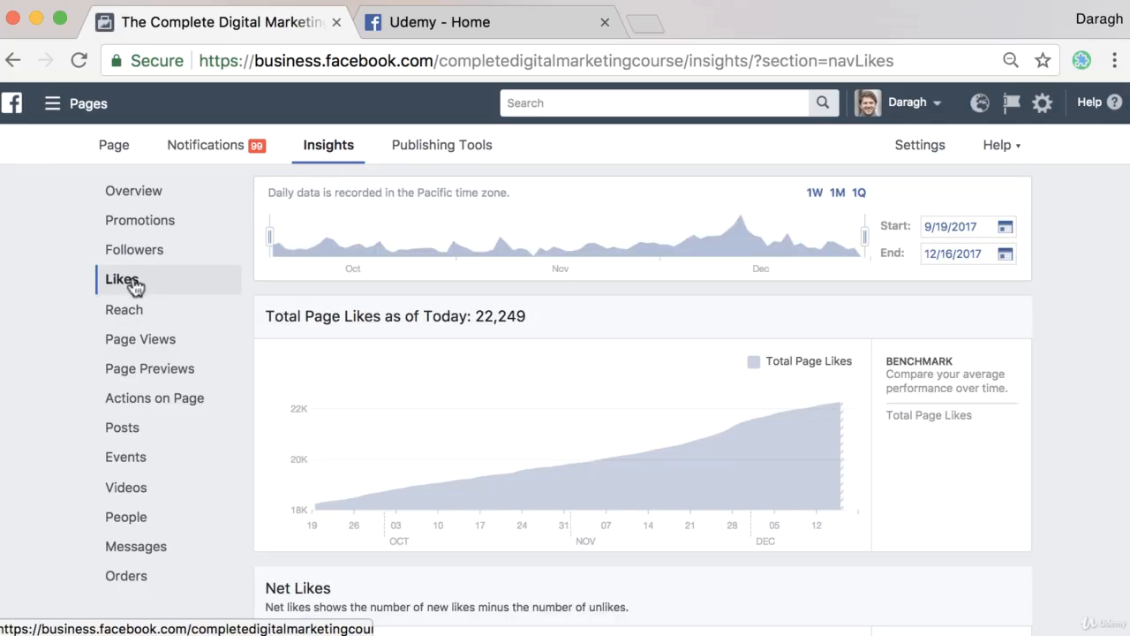
pyautogui.click(137, 263)
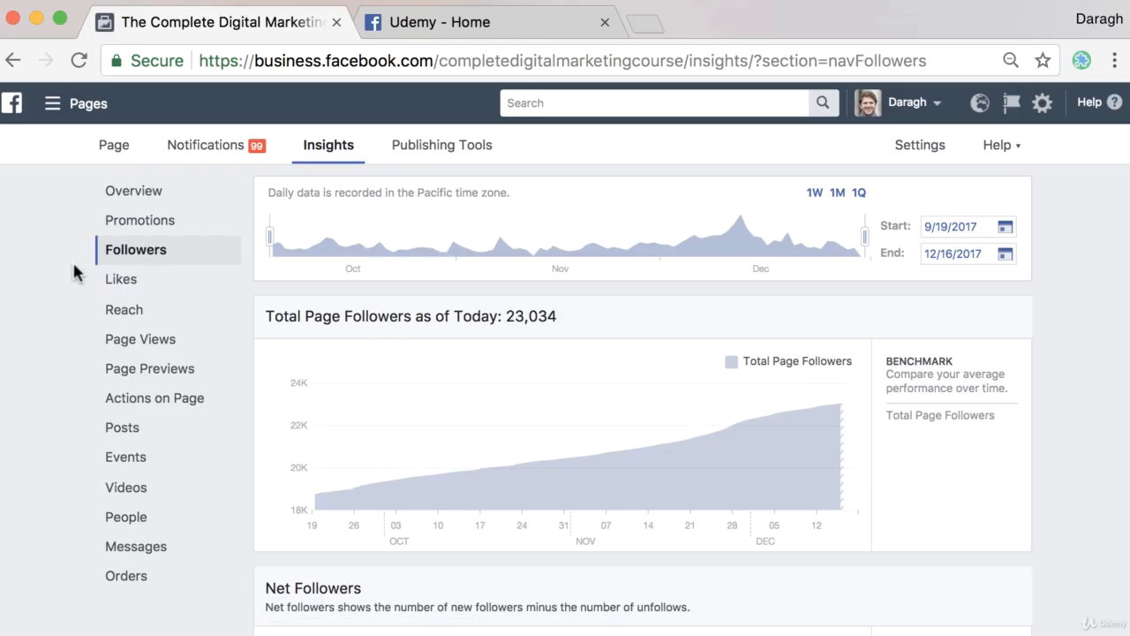
pyautogui.scroll(-1, 75, 275)
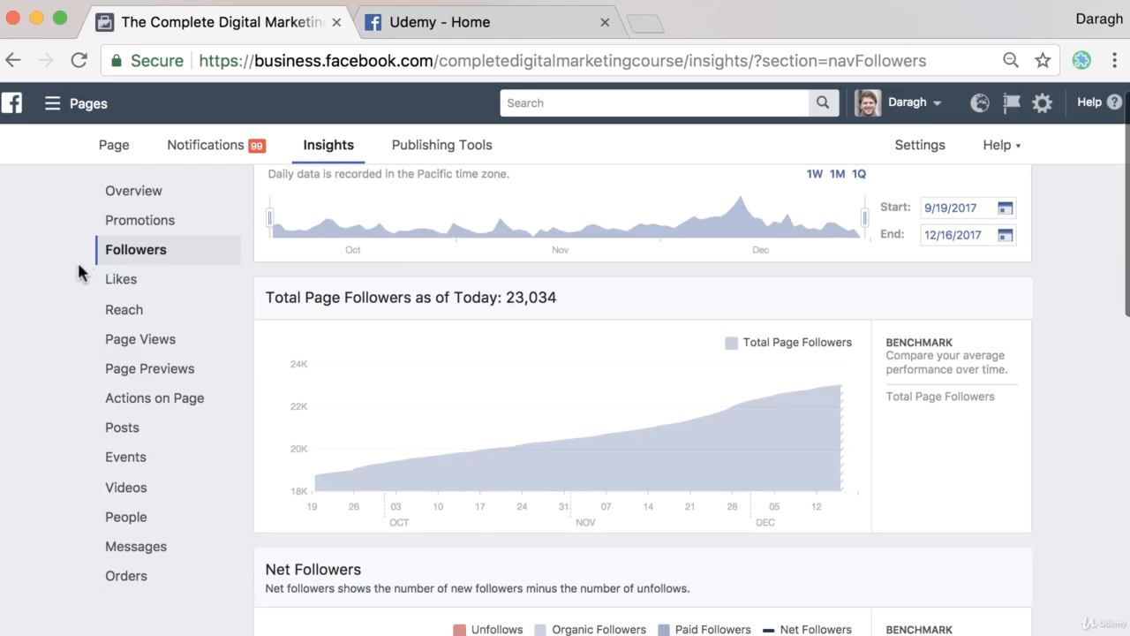
pyautogui.scroll(1, 78, 272)
# Switch to the open Udemy Facebook page and like it.
pyautogui.click(454, 29)
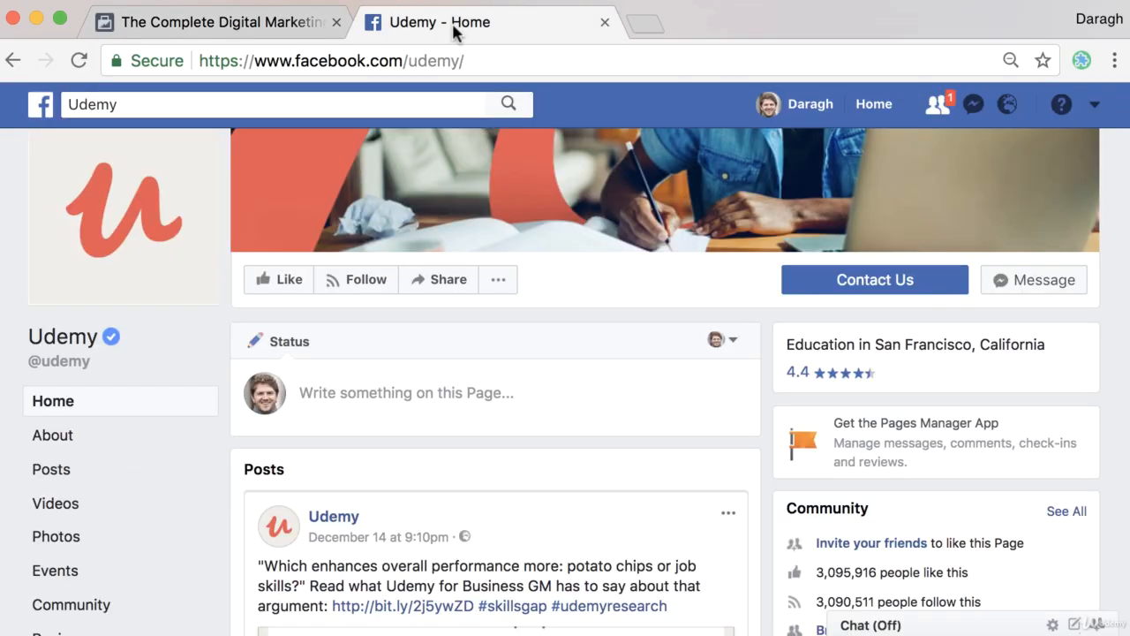
pyautogui.scroll(5, 449, 328)
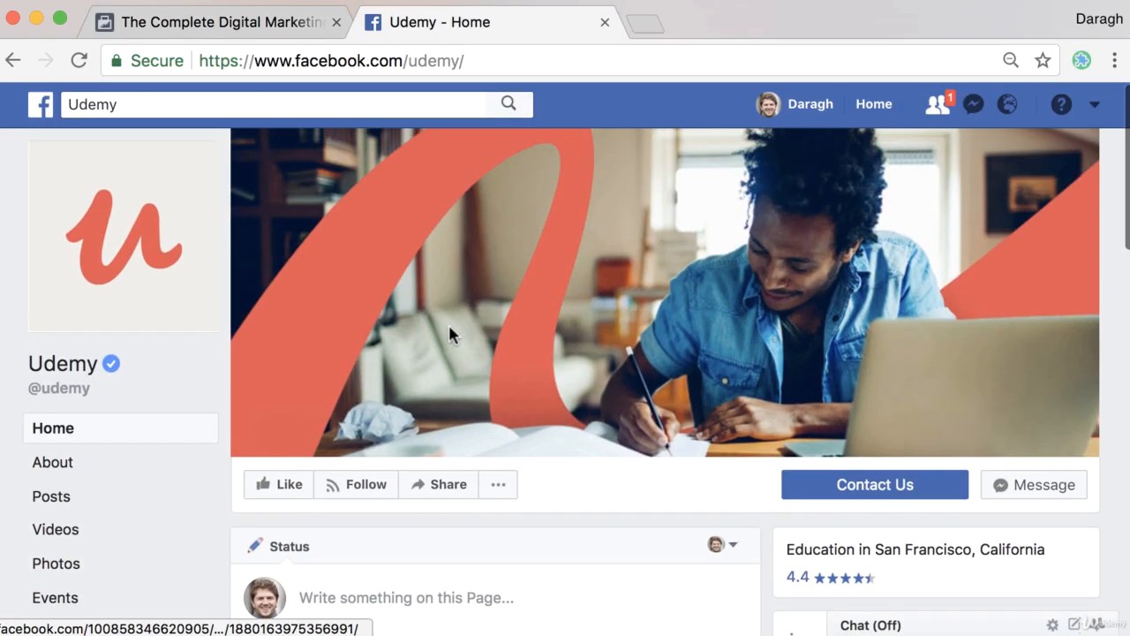
pyautogui.click(279, 488)
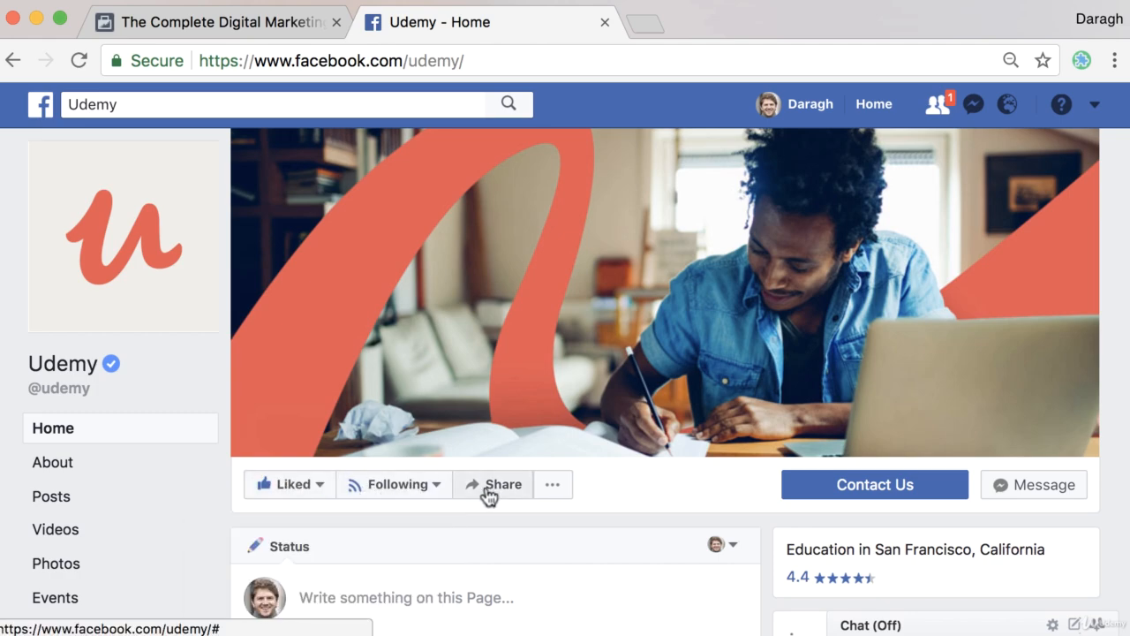
# Unfollow the Udemy page while keeping it liked.
pyautogui.scroll(-2, 487, 494)
pyautogui.scroll(-3, 489, 497)
pyautogui.moveTo(430, 294)
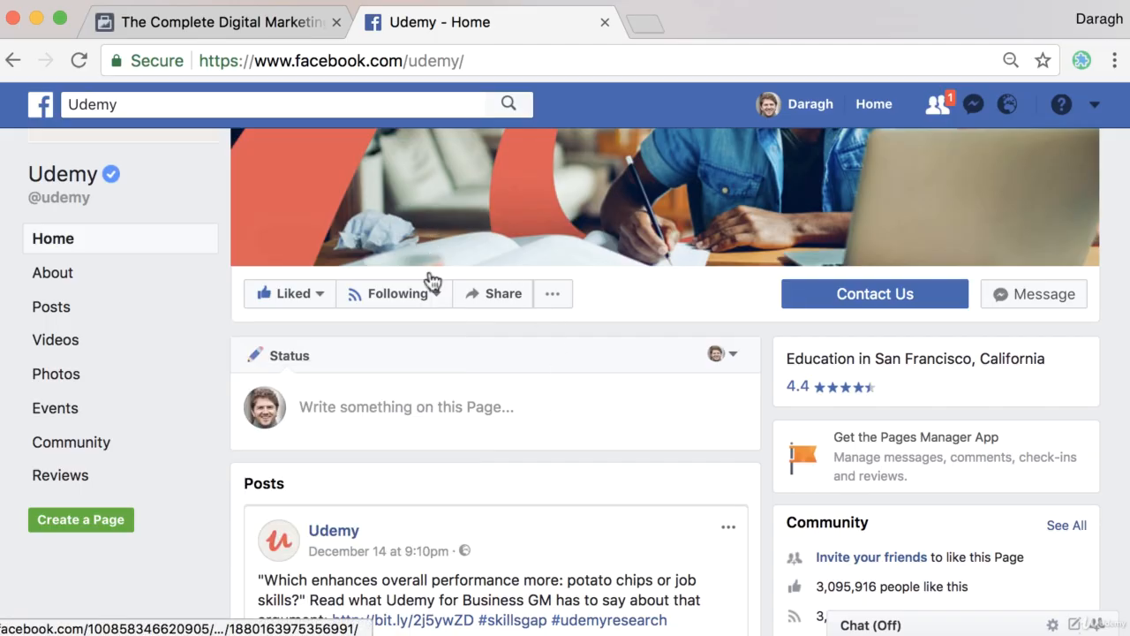
pyautogui.click(399, 342)
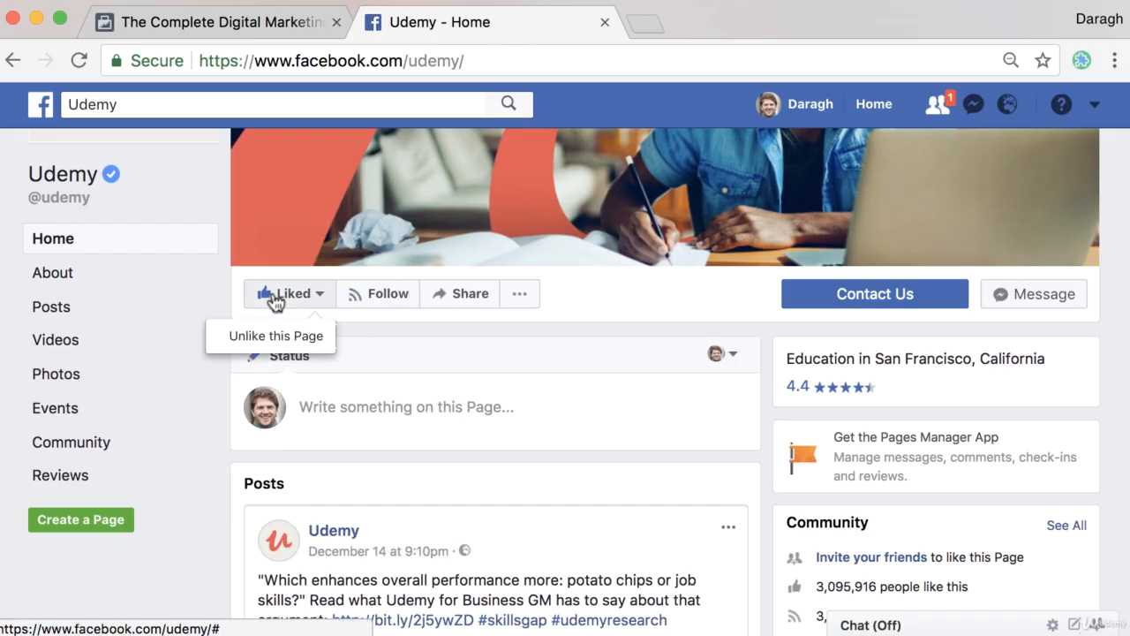
# Follow the Udemy page again without liking it by removing the like, and dismiss the follow privacy tip.
pyautogui.click(384, 300)
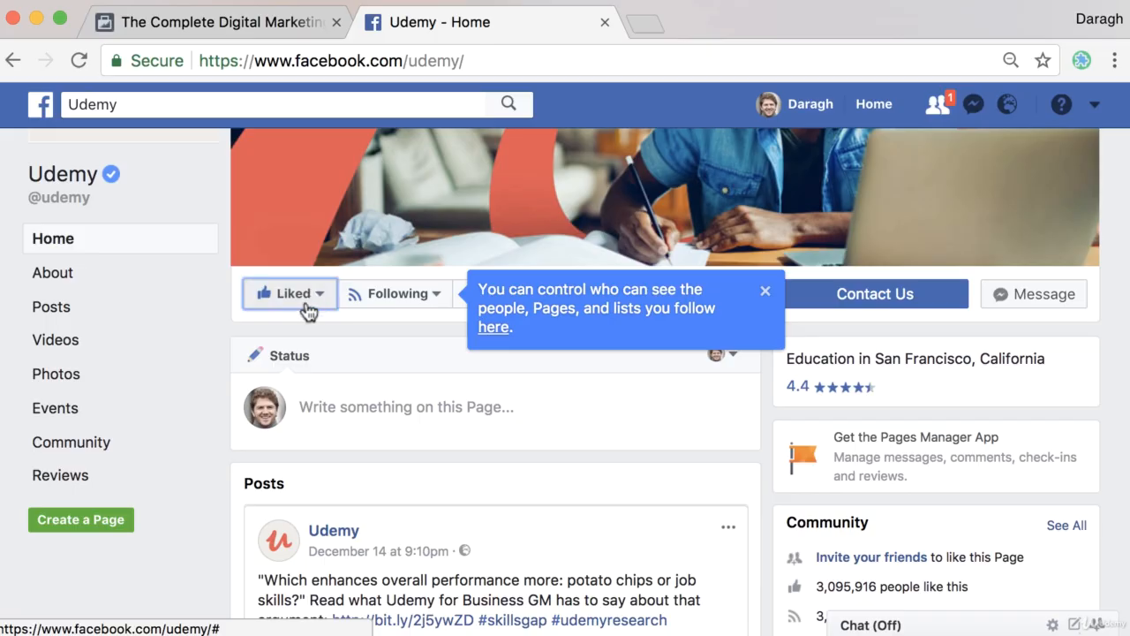
pyautogui.click(304, 300)
pyautogui.click(362, 301)
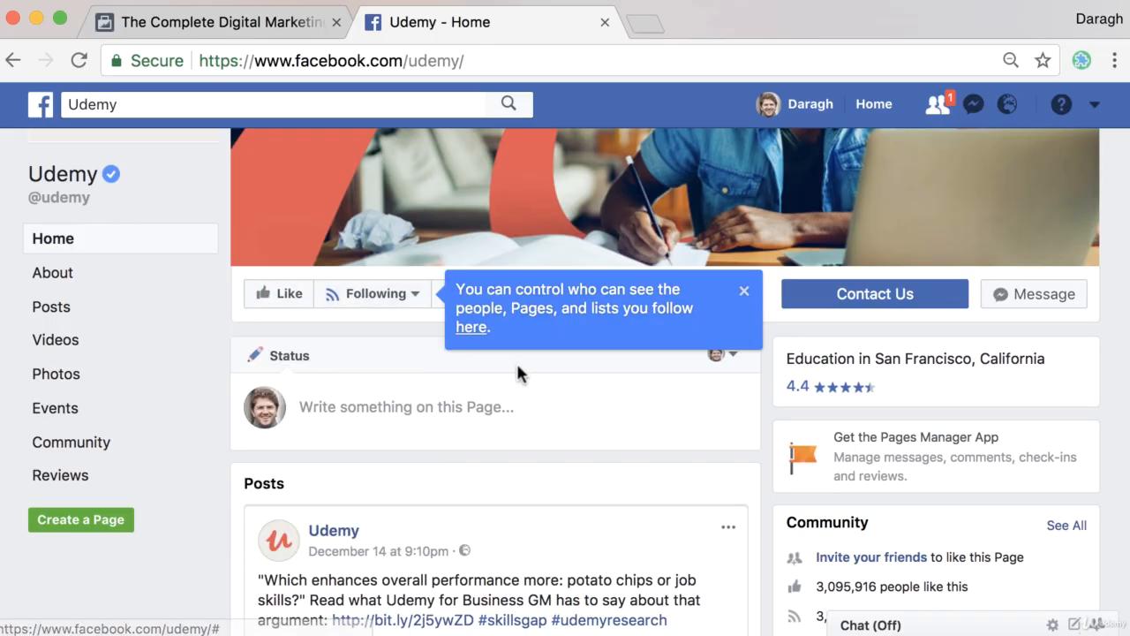
pyautogui.click(744, 292)
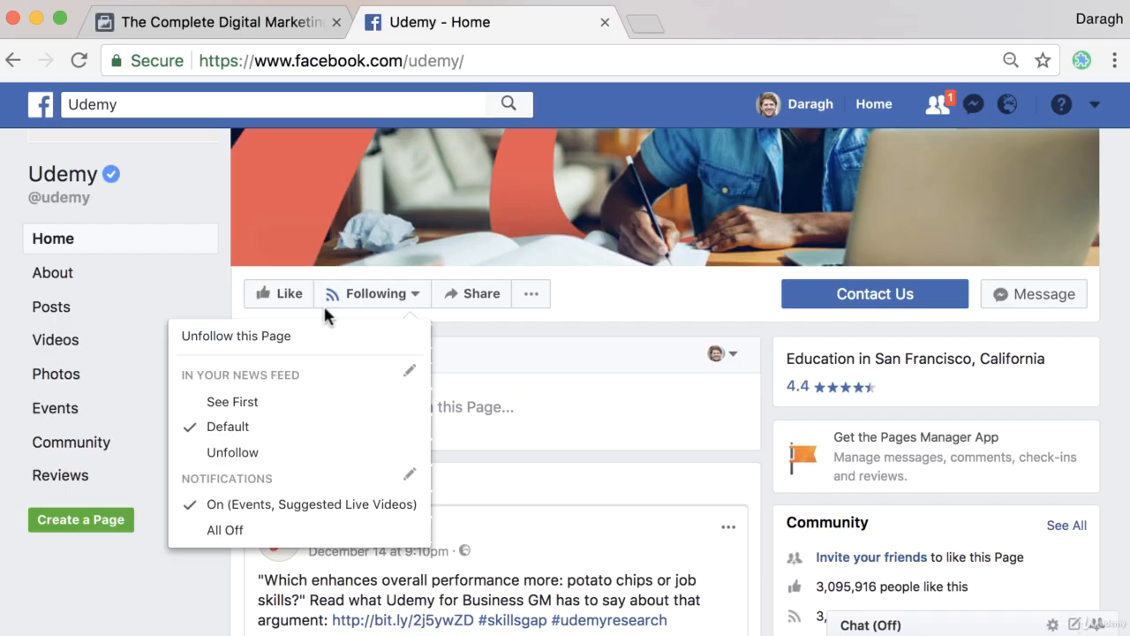
# Return to the course page's Insights and compare the total page followers with the total page likes.
pyautogui.click(283, 31)
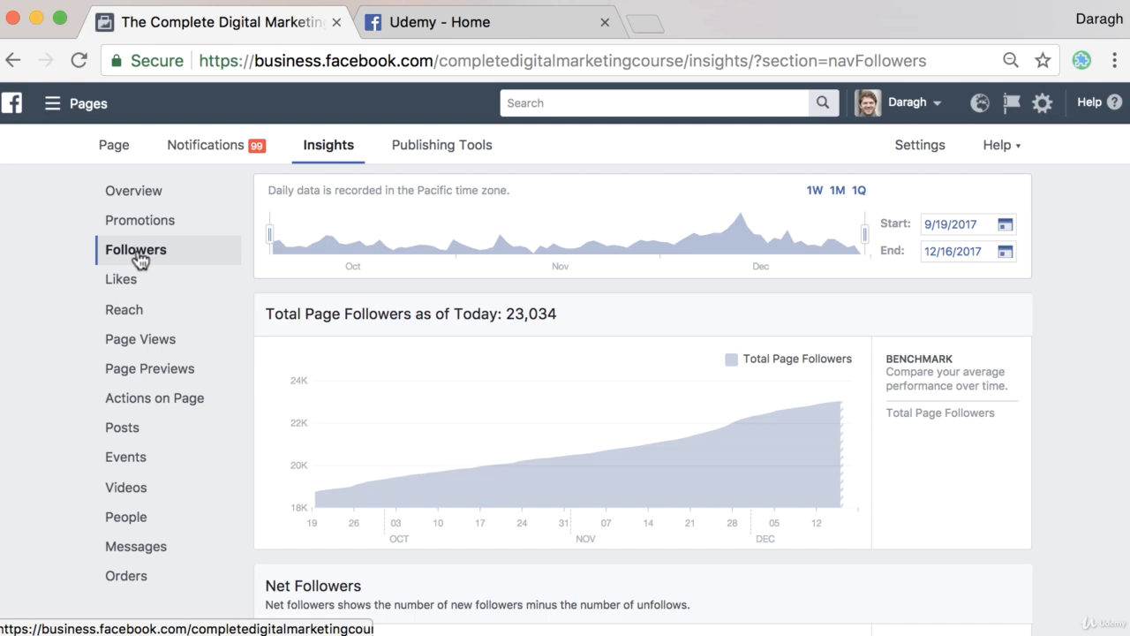
pyautogui.scroll(1, 387, 349)
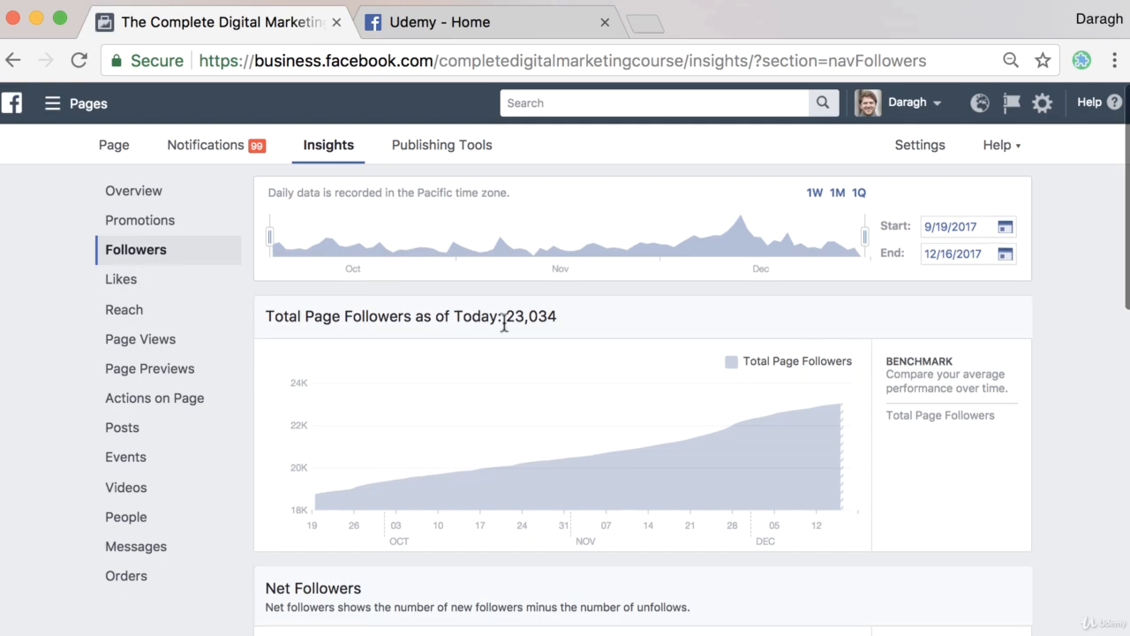
pyautogui.moveTo(506, 318); pyautogui.dragTo(575, 319)
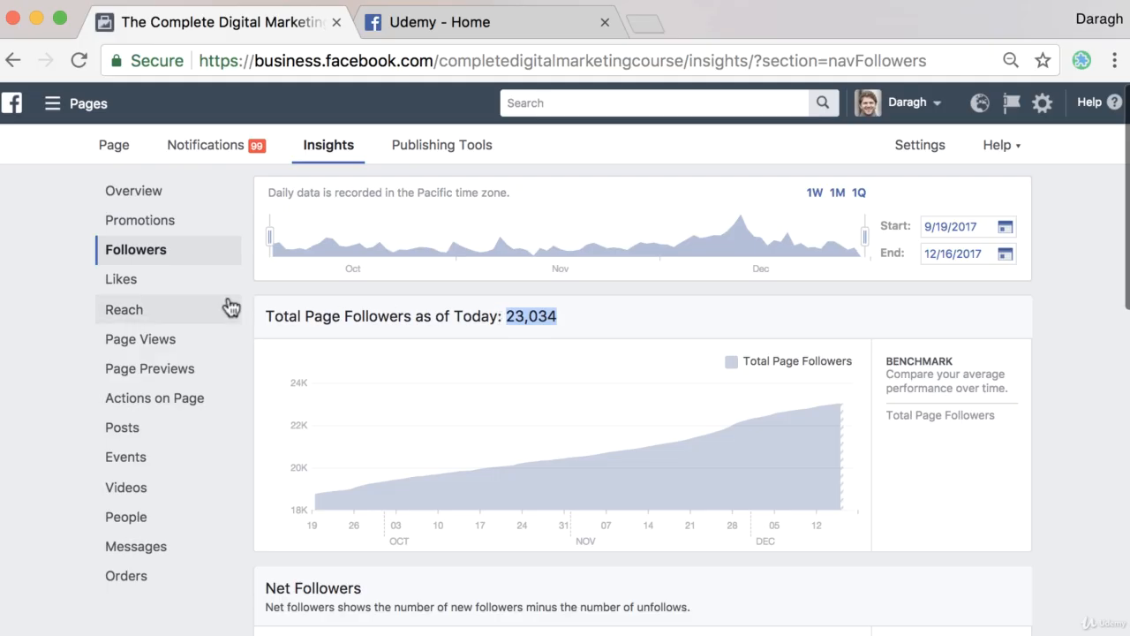
pyautogui.click(165, 294)
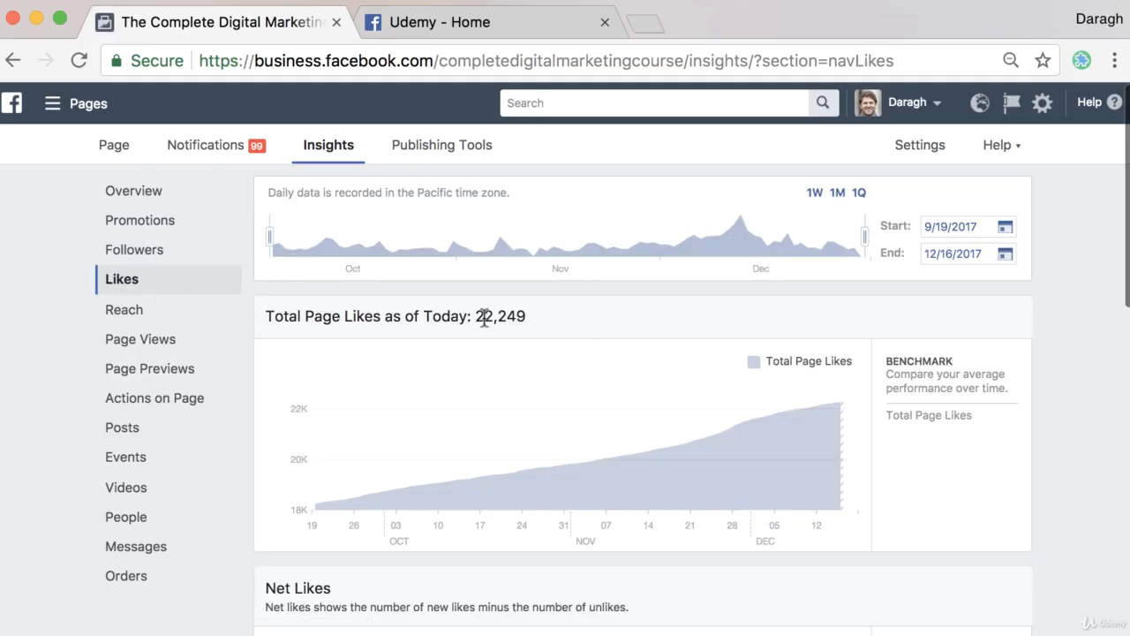
pyautogui.moveTo(477, 318); pyautogui.dragTo(525, 321)
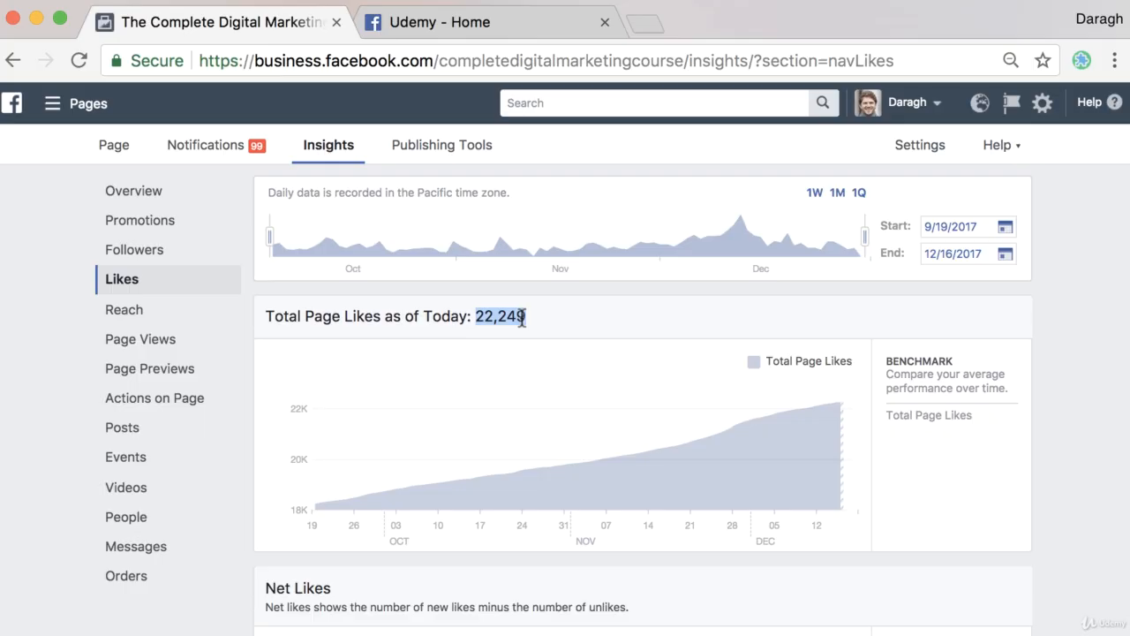
pyautogui.click(170, 254)
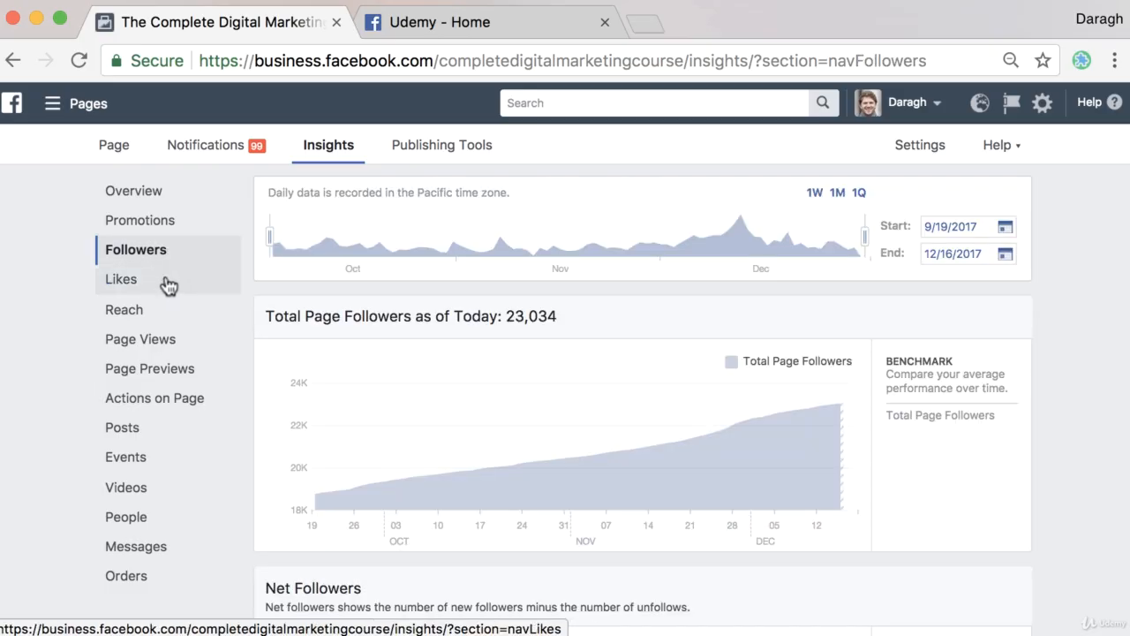
pyautogui.click(168, 282)
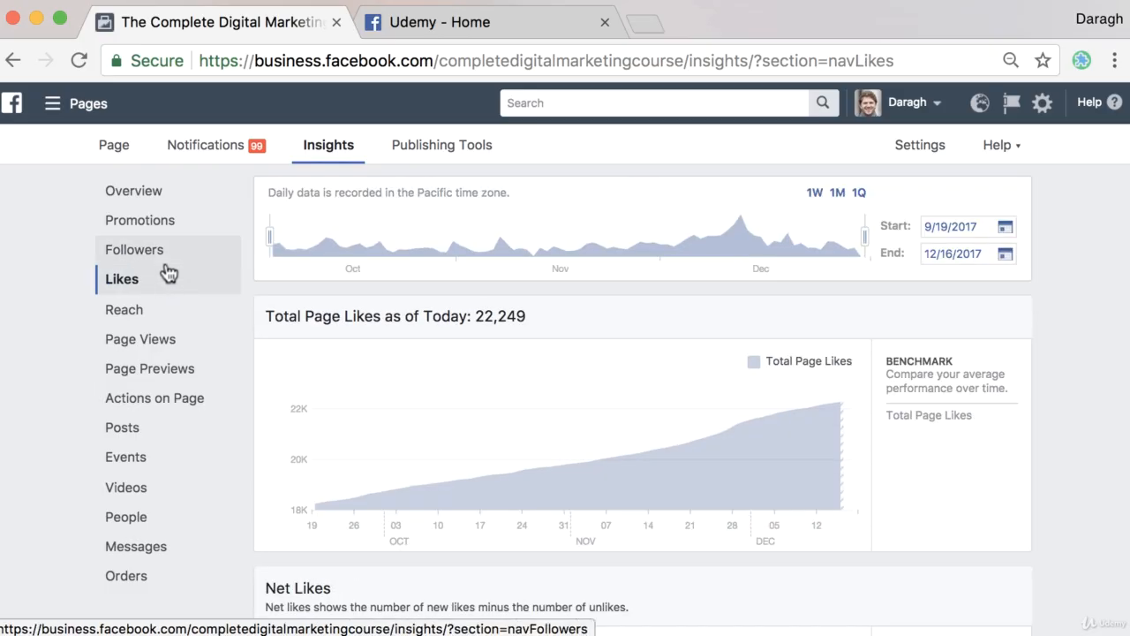
# Open the Followers insights and examine the Total Page Followers and Net Followers charts.
pyautogui.click(169, 273)
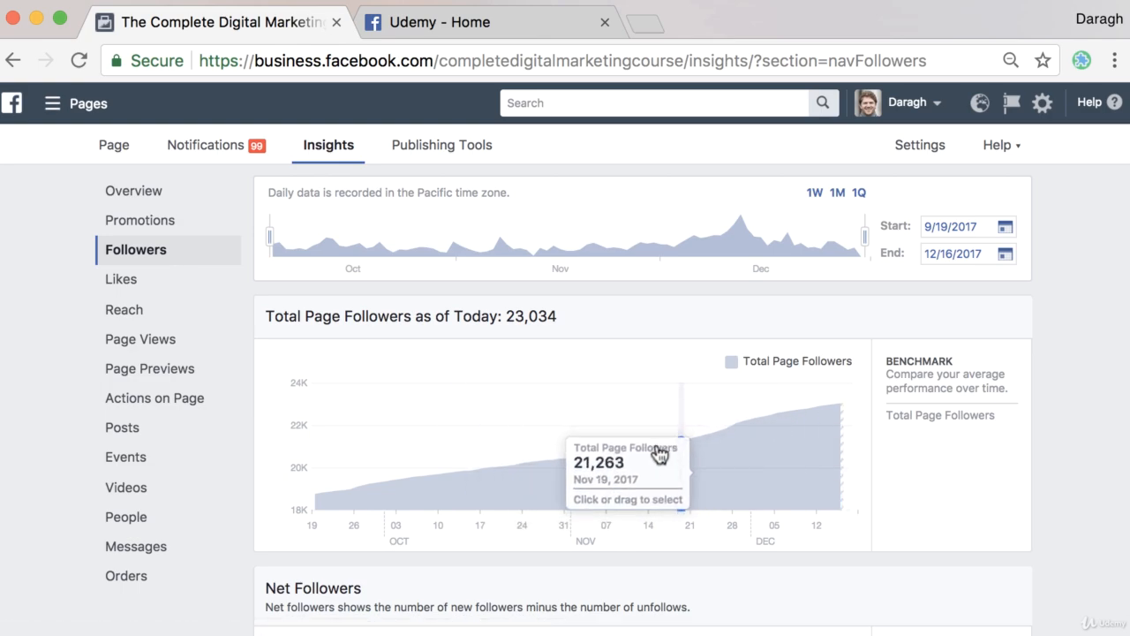
pyautogui.scroll(-3, 544, 450)
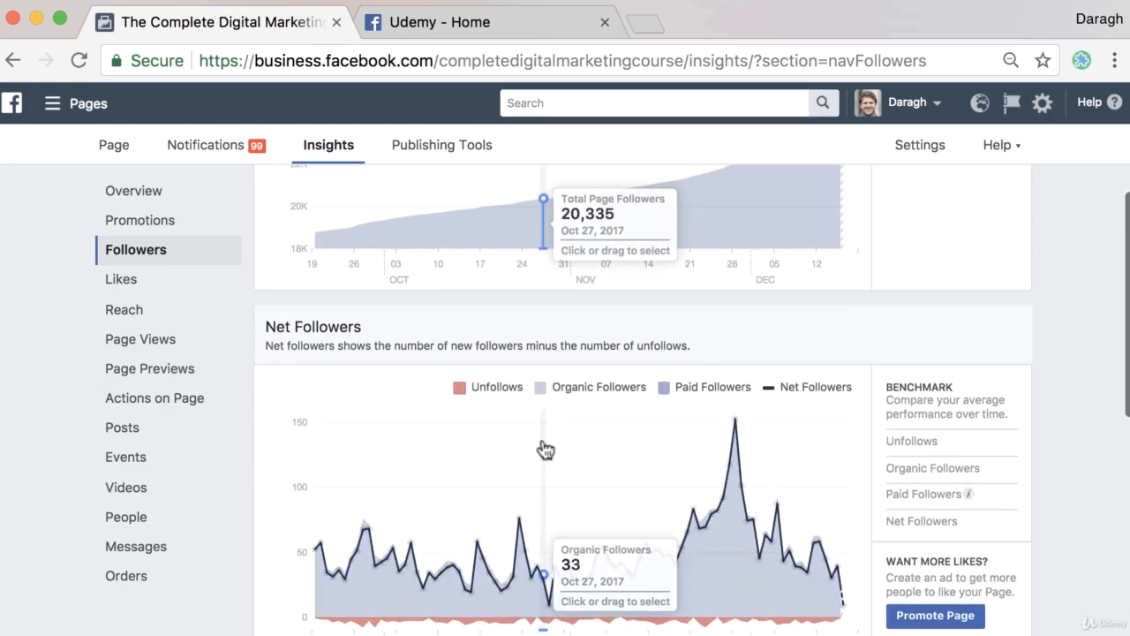
pyautogui.scroll(-2, 539, 450)
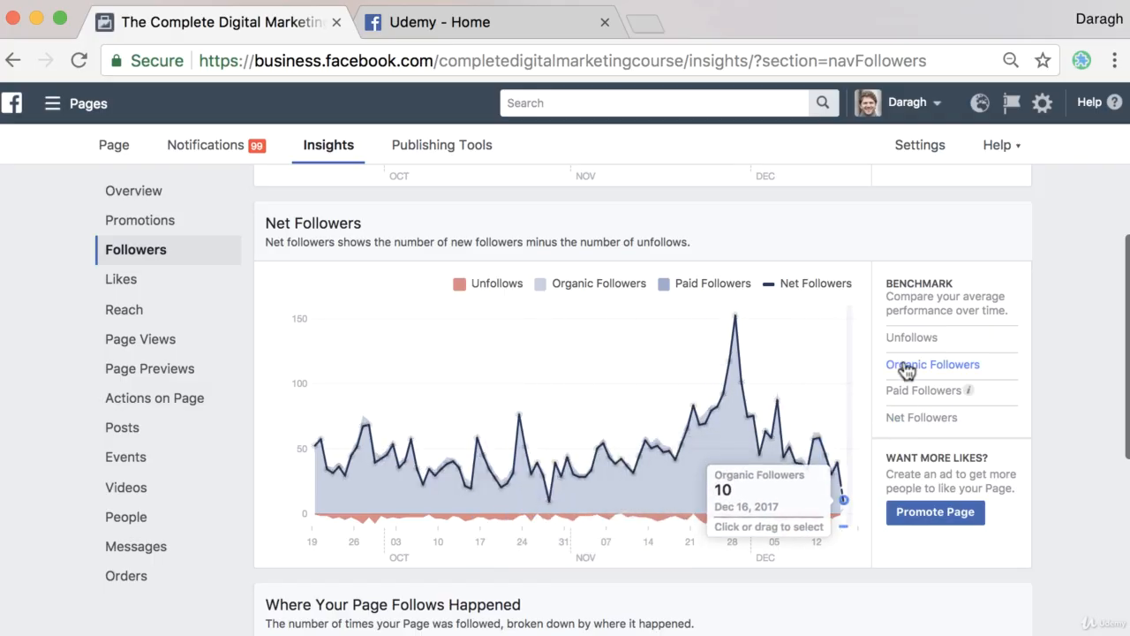
pyautogui.scroll(-1, 917, 365)
pyautogui.scroll(1, 919, 366)
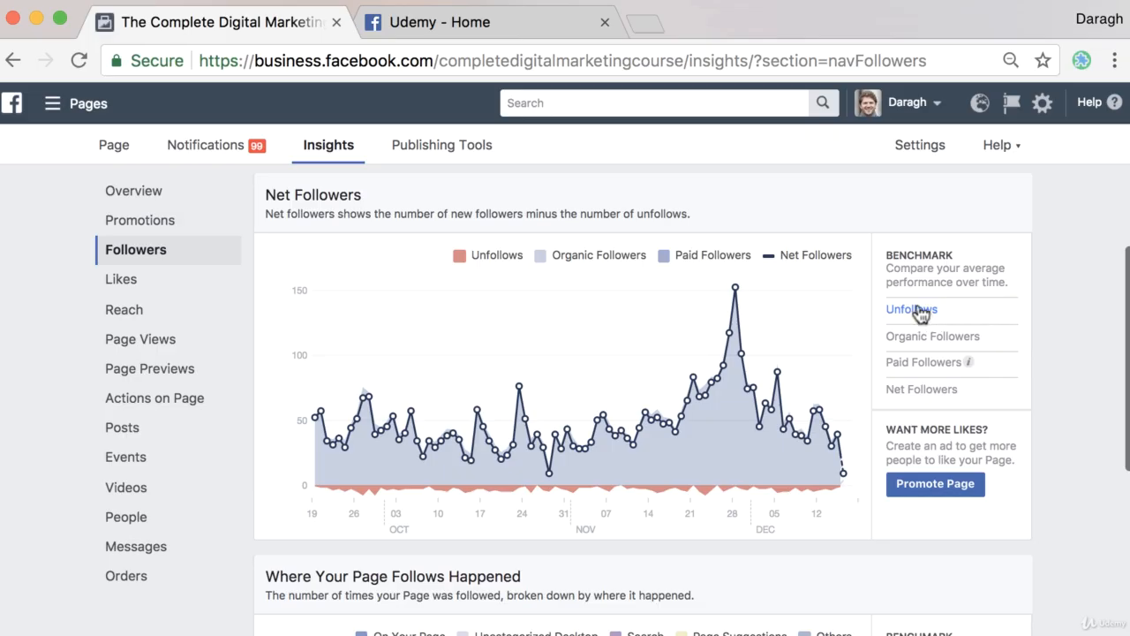
# Benchmark the Net Followers chart by Unfollows, Organic Followers, Paid Followers and Net Followers in turn to compare the period averages.
pyautogui.click(917, 310)
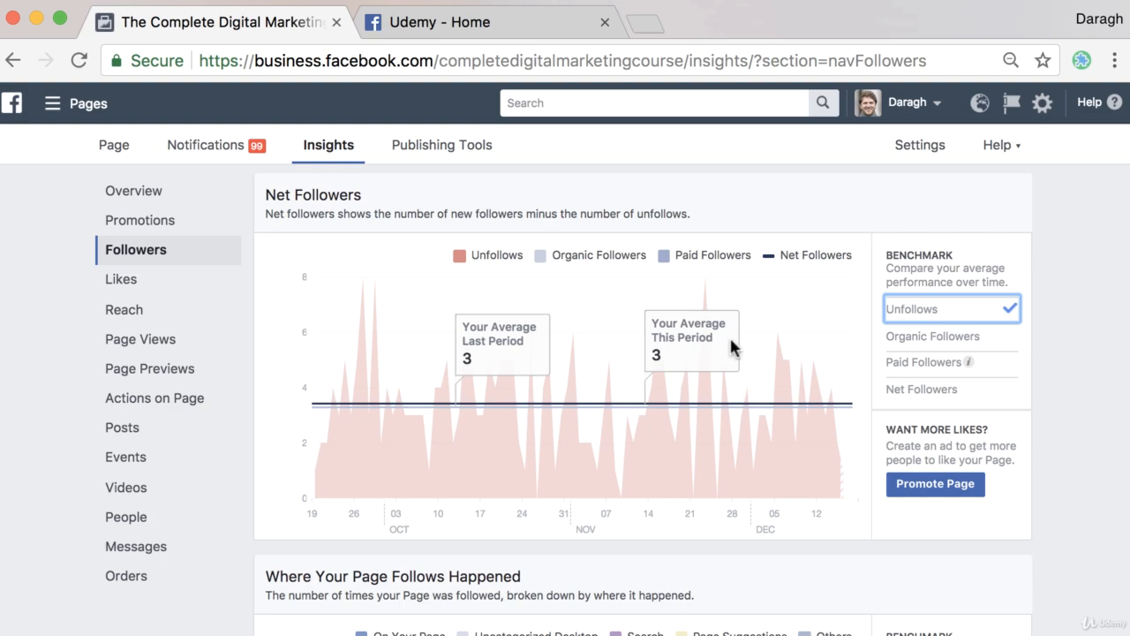
pyautogui.click(915, 344)
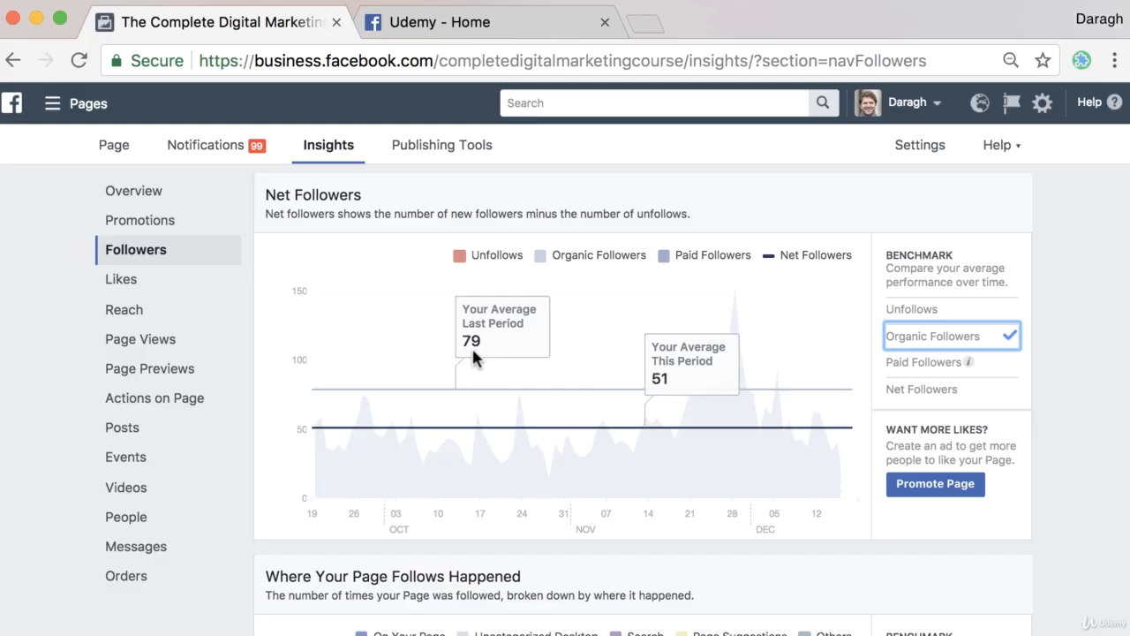
pyautogui.click(914, 365)
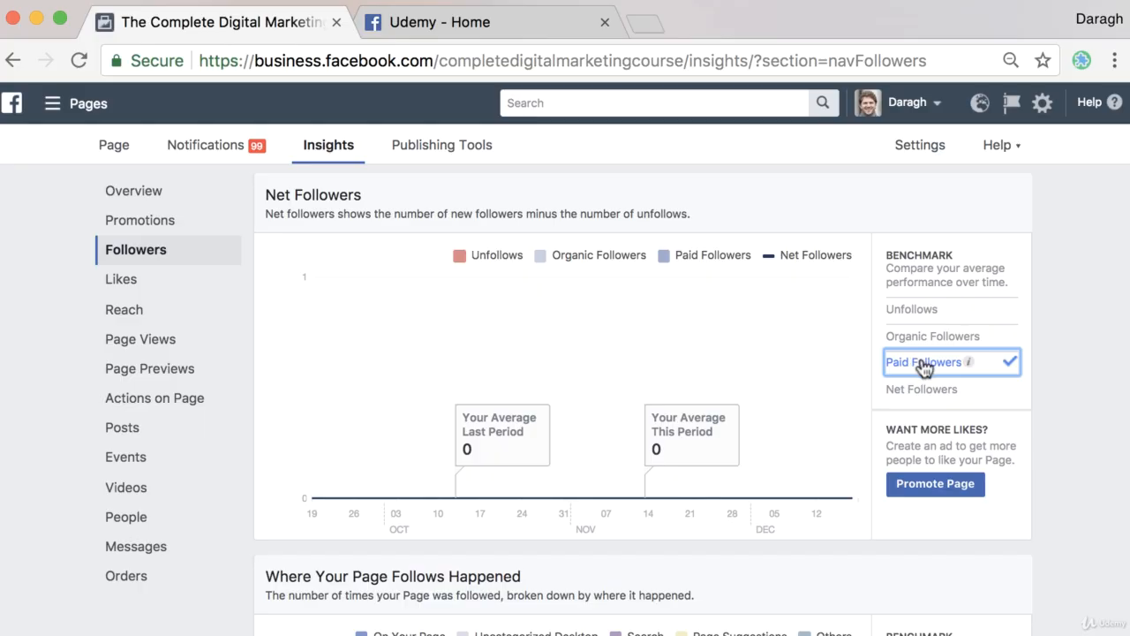
pyautogui.rightClick(930, 395)
pyautogui.click(924, 391)
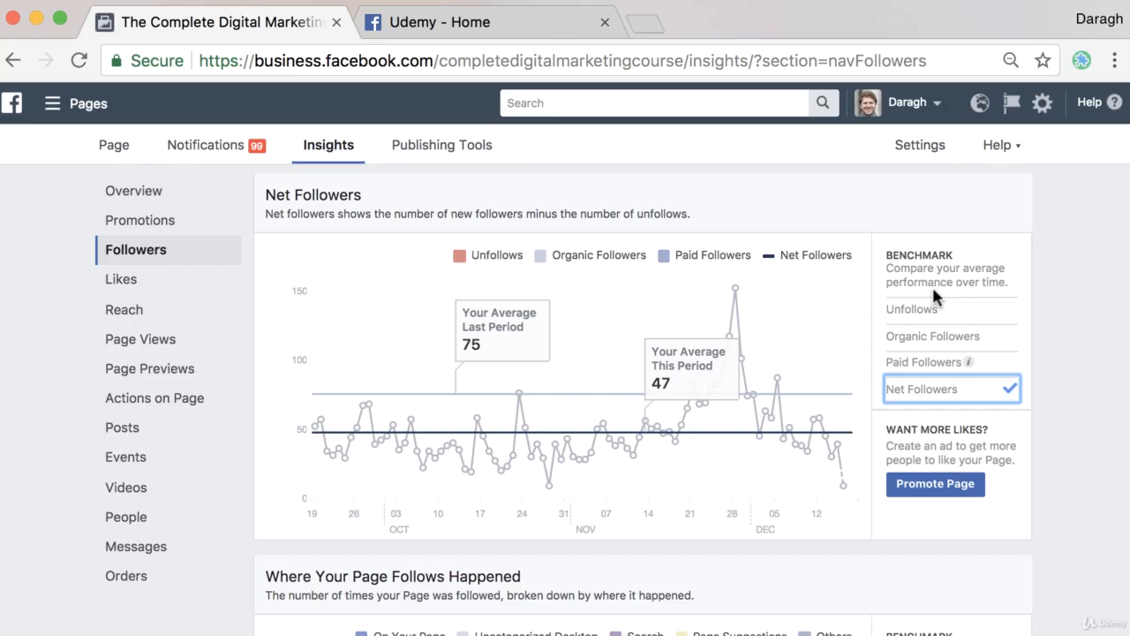
# Benchmark the Where Your Page Follows Happened chart by its different follow sources, ending on On Your Page.
pyautogui.scroll(-7, 916, 371)
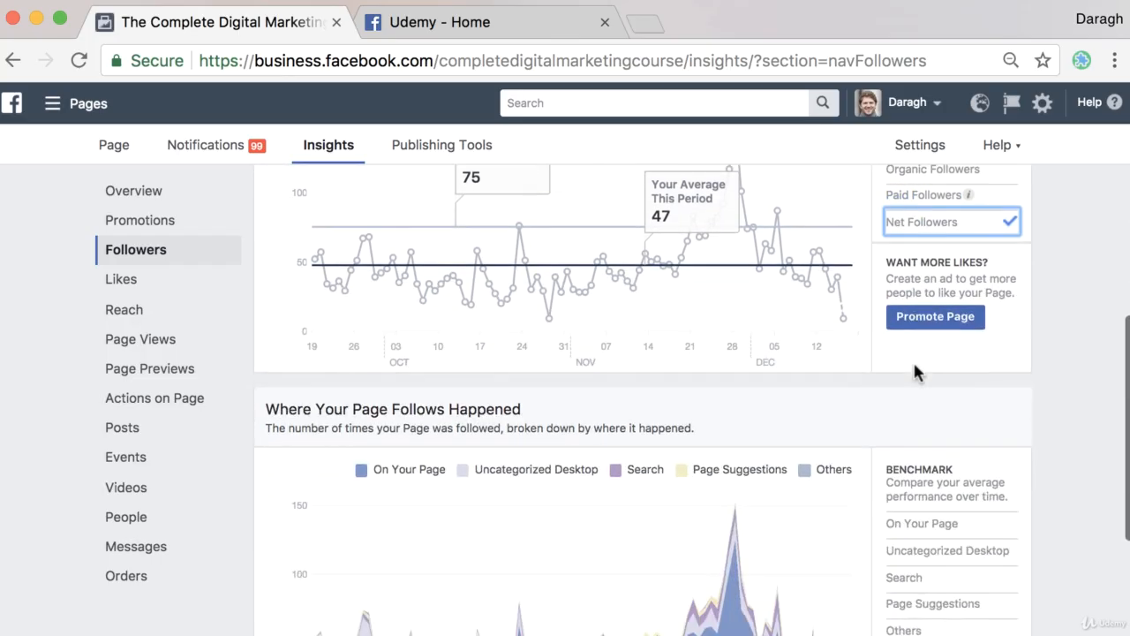
pyautogui.scroll(-2, 917, 371)
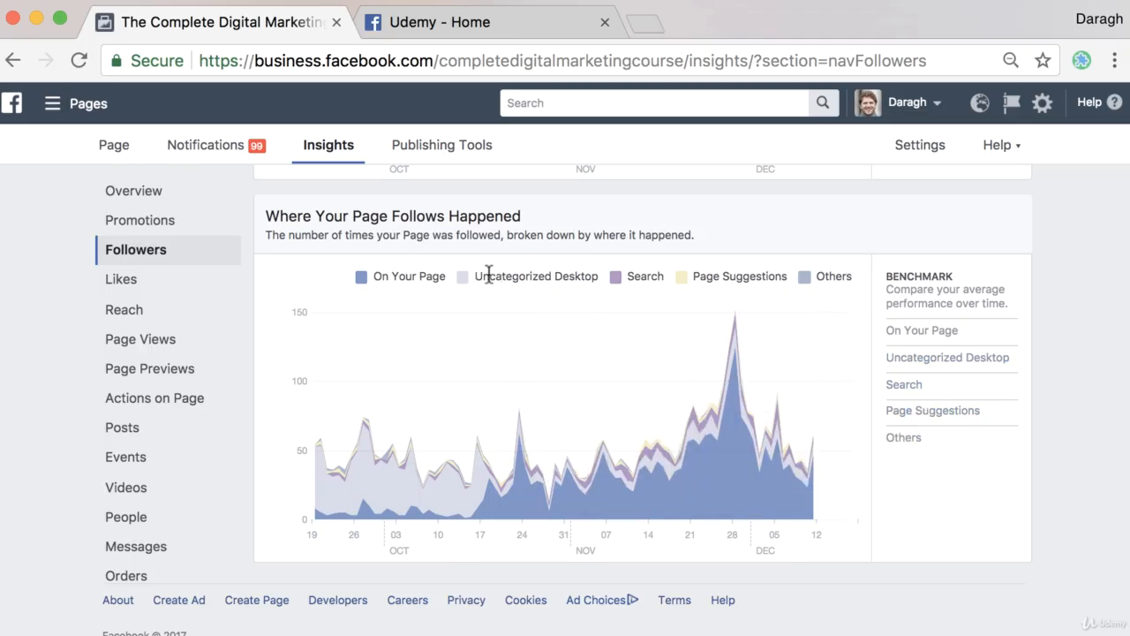
pyautogui.click(938, 362)
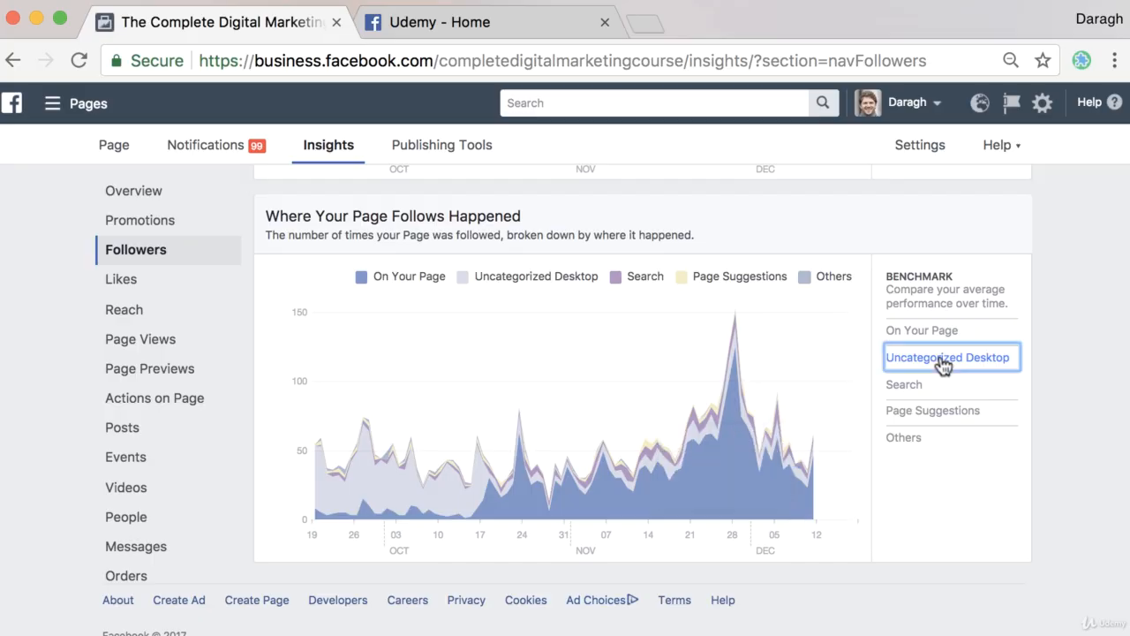
pyautogui.click(931, 333)
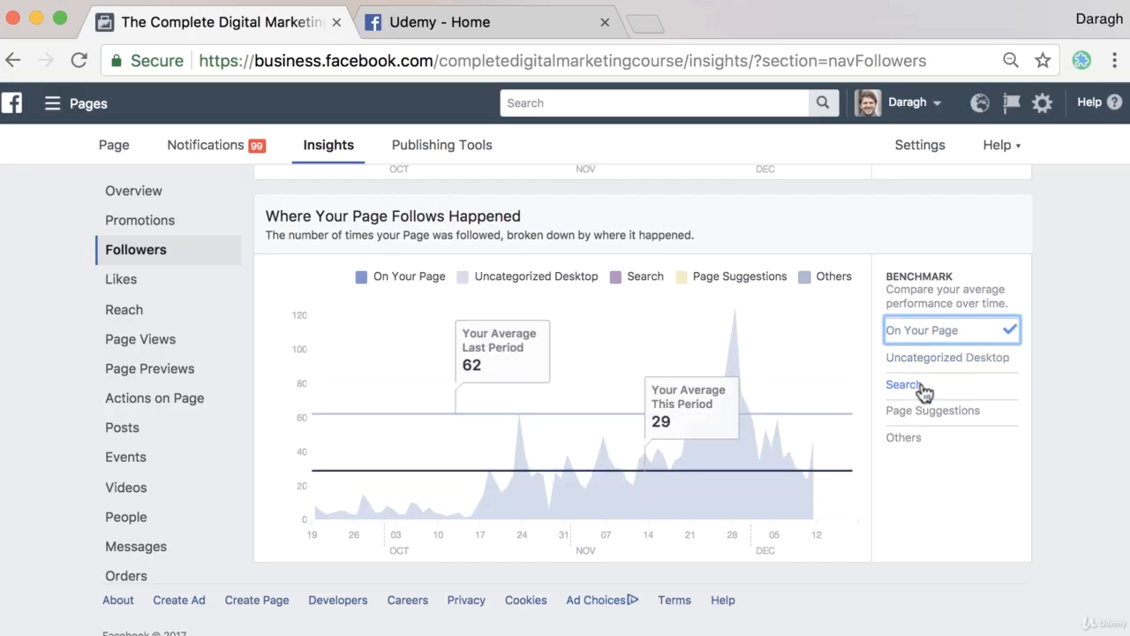
pyautogui.click(922, 389)
pyautogui.click(932, 415)
pyautogui.click(917, 438)
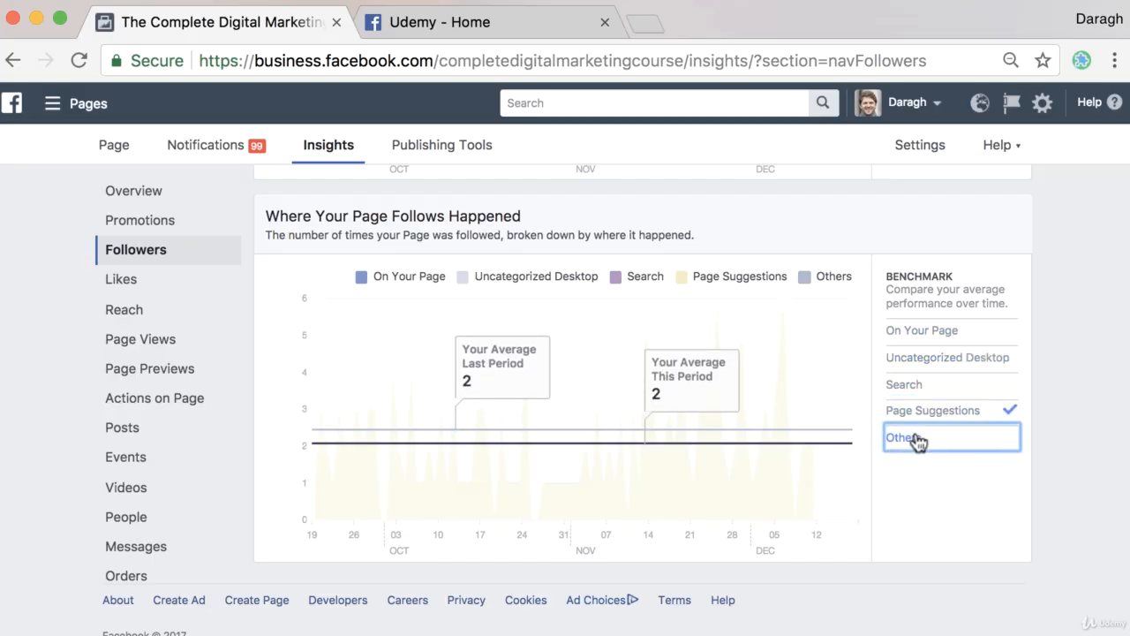
pyautogui.click(913, 330)
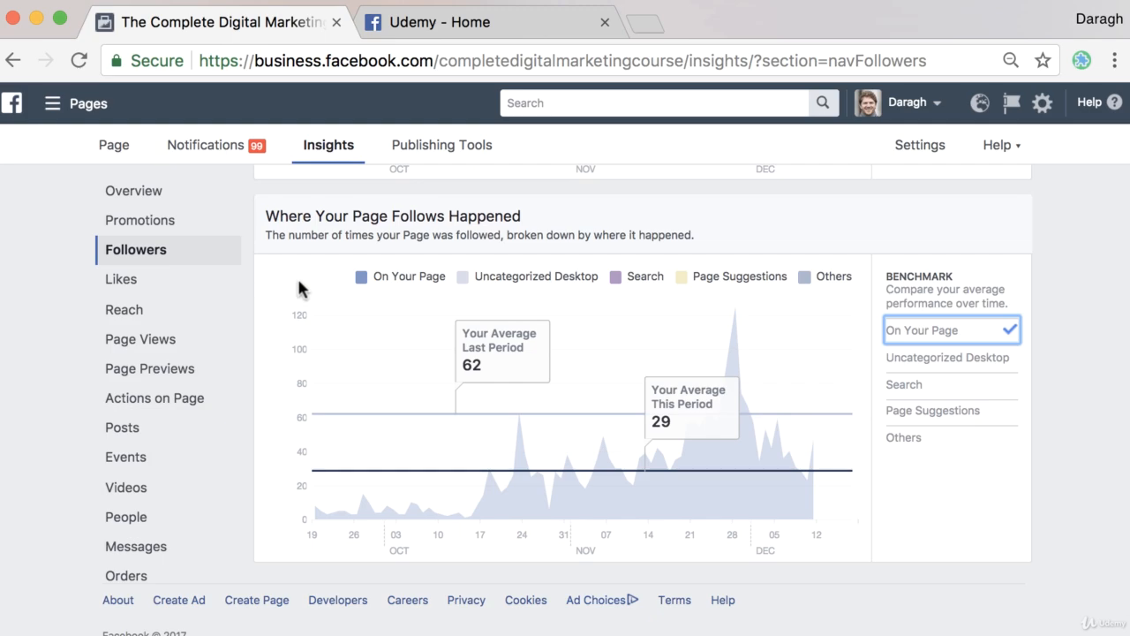
# Open the Reach insights and examine how many people the posts were served to in the Post Reach chart.
pyautogui.click(182, 316)
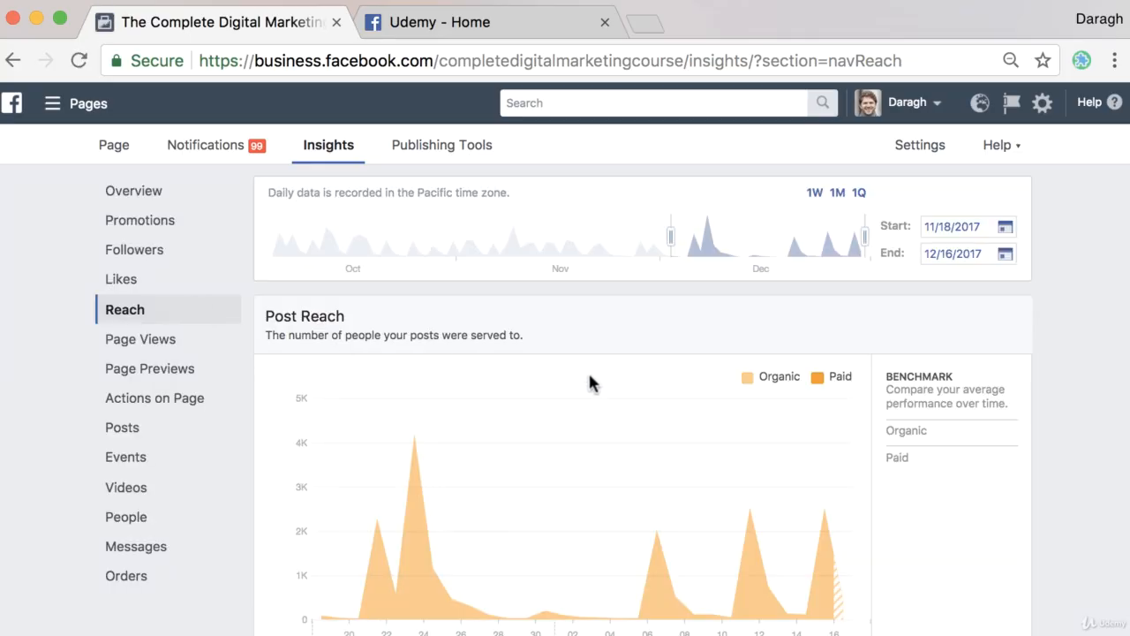
pyautogui.scroll(-3, 589, 375)
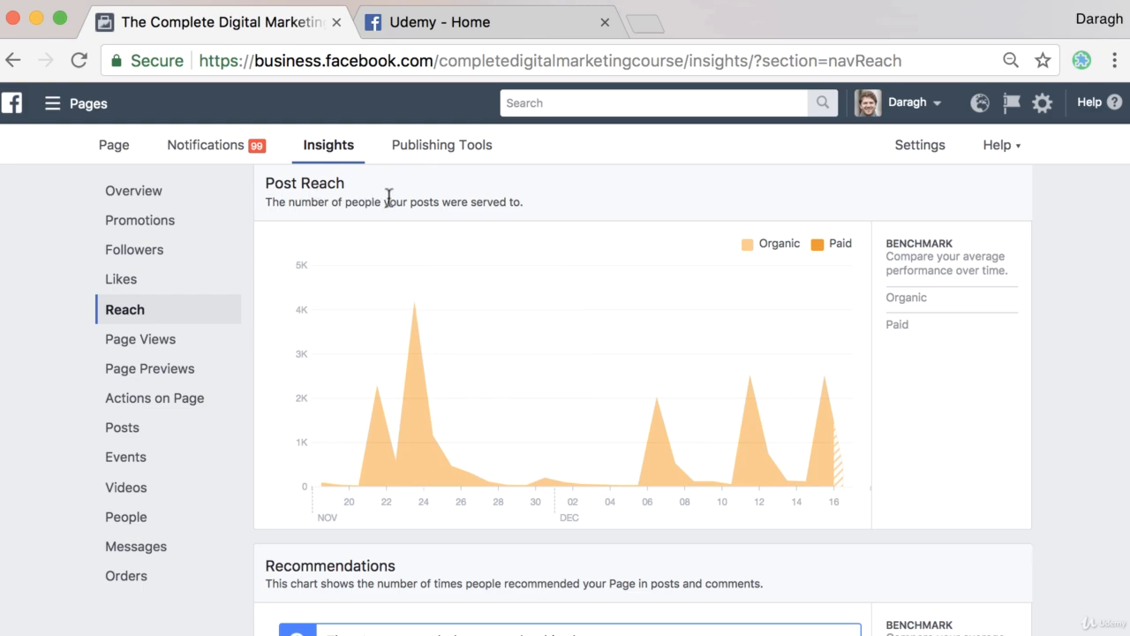
pyautogui.scroll(-7, 631, 350)
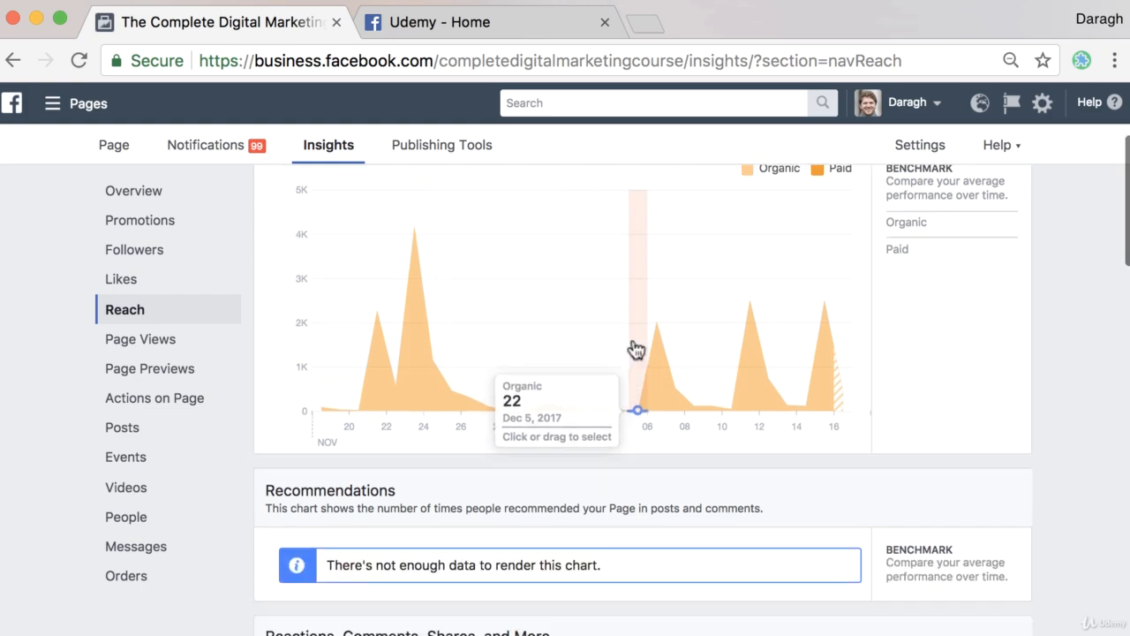
# Examine the Reactions, Comments, Shares, and More chart in the Reach insights.
pyautogui.scroll(-4, 632, 339)
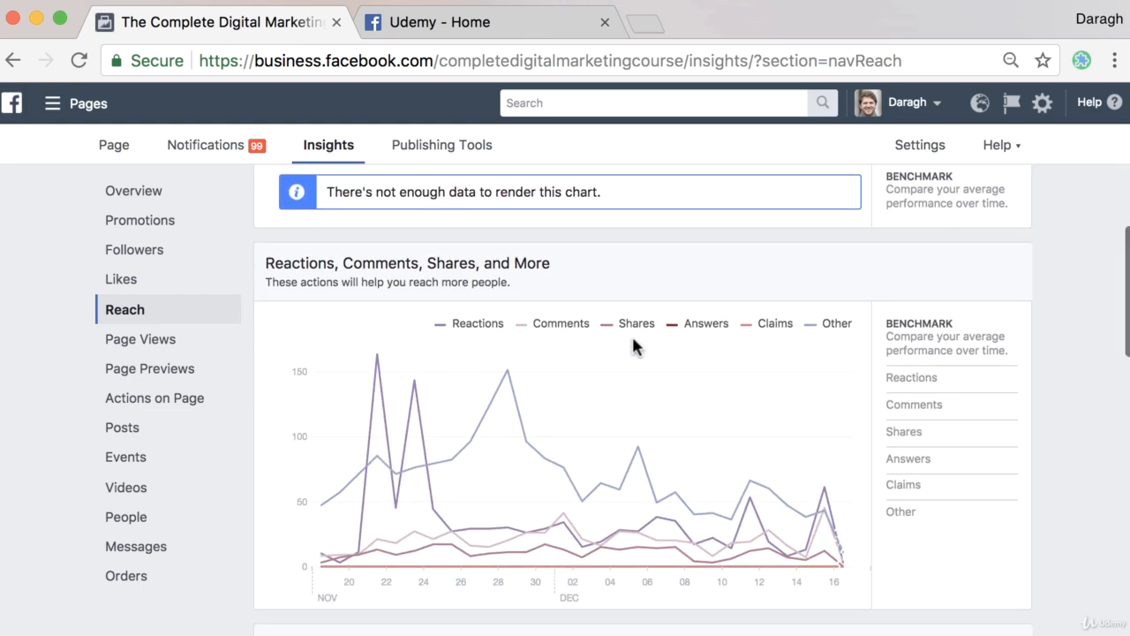
pyautogui.scroll(-1, 632, 339)
pyautogui.scroll(-1, 632, 346)
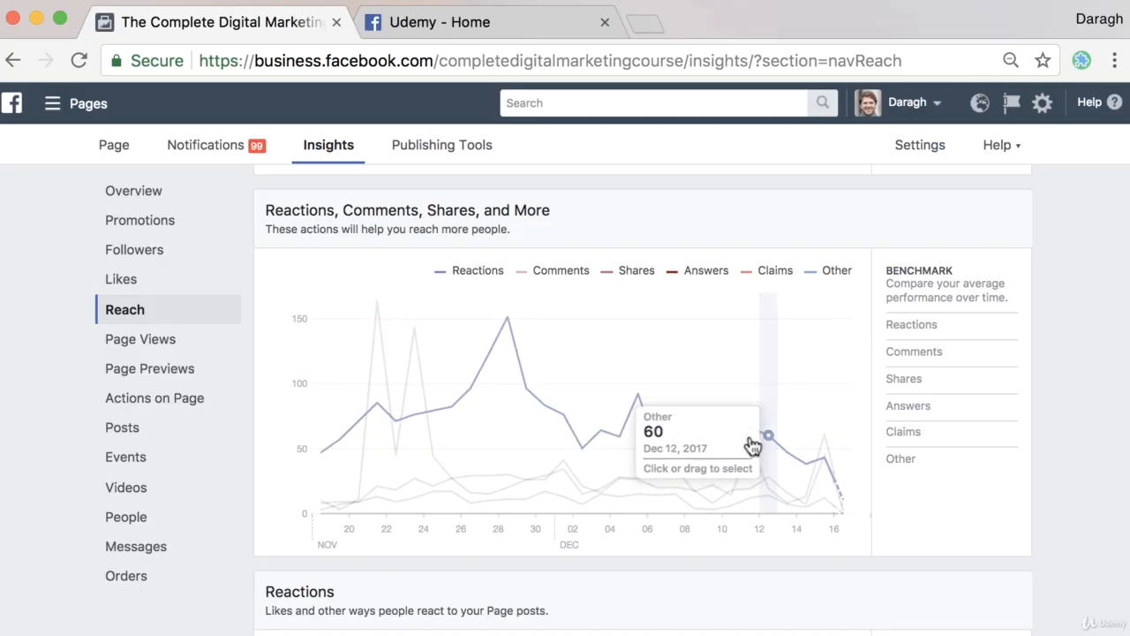
pyautogui.scroll(2, 600, 362)
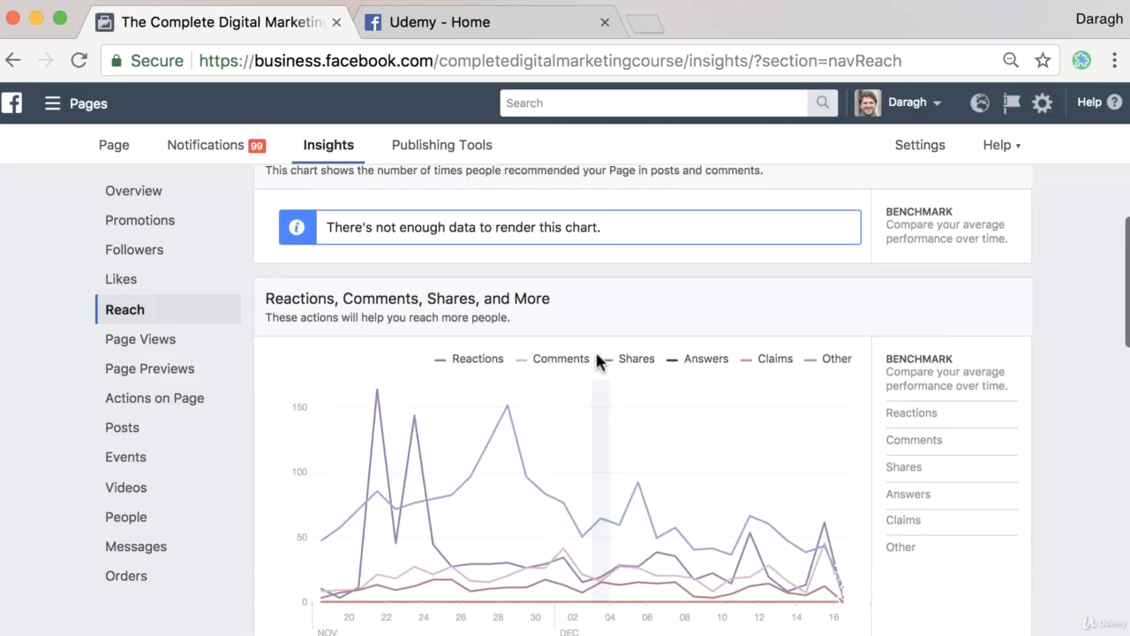
pyautogui.scroll(3, 598, 361)
pyautogui.scroll(-3, 653, 409)
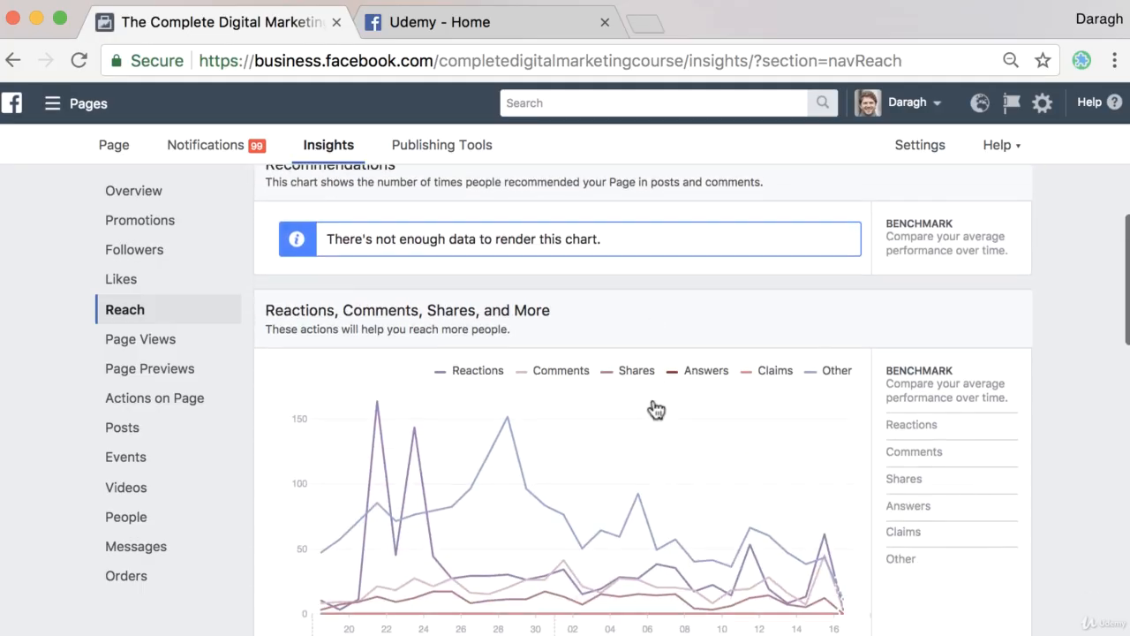
pyautogui.scroll(-2, 654, 407)
pyautogui.scroll(2, 651, 404)
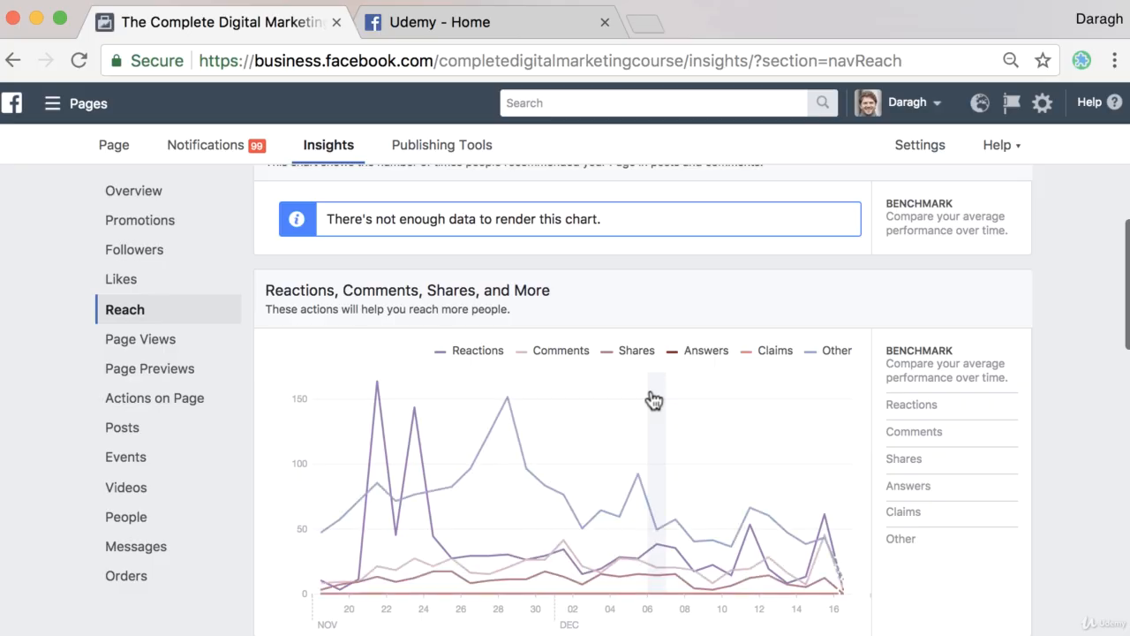
# Review the Reactions, Hide, Report as Spam, and Unlikes, and Total Reach charts, and return to Post Reach.
pyautogui.scroll(-5, 653, 400)
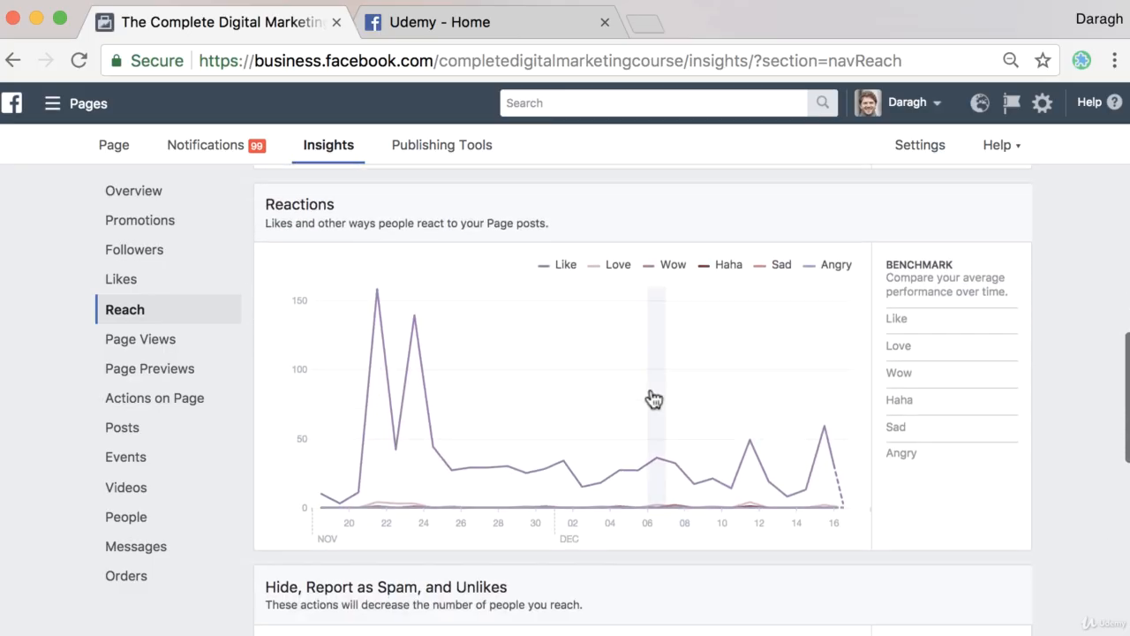
pyautogui.scroll(-7, 653, 400)
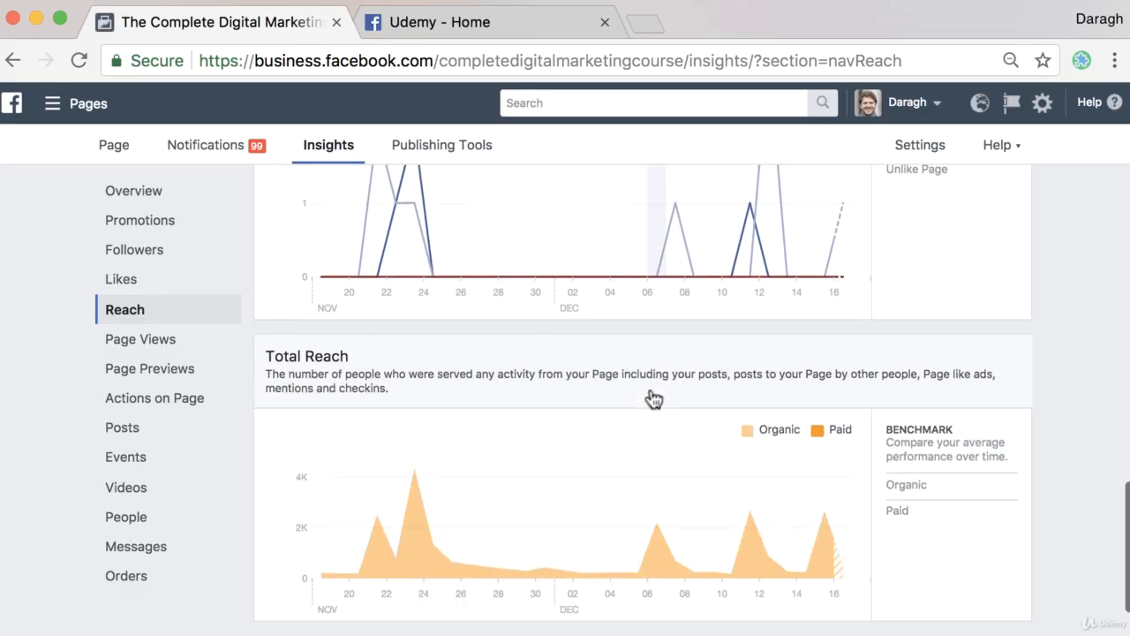
pyautogui.scroll(-1, 653, 400)
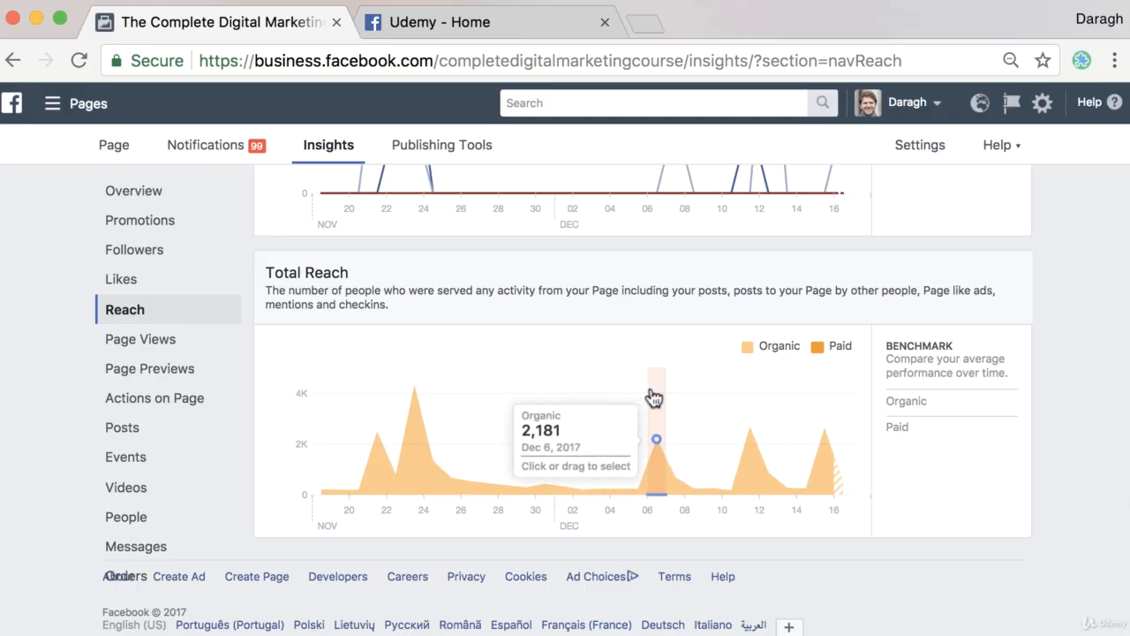
pyautogui.scroll(15, 653, 398)
pyautogui.scroll(-2, 654, 398)
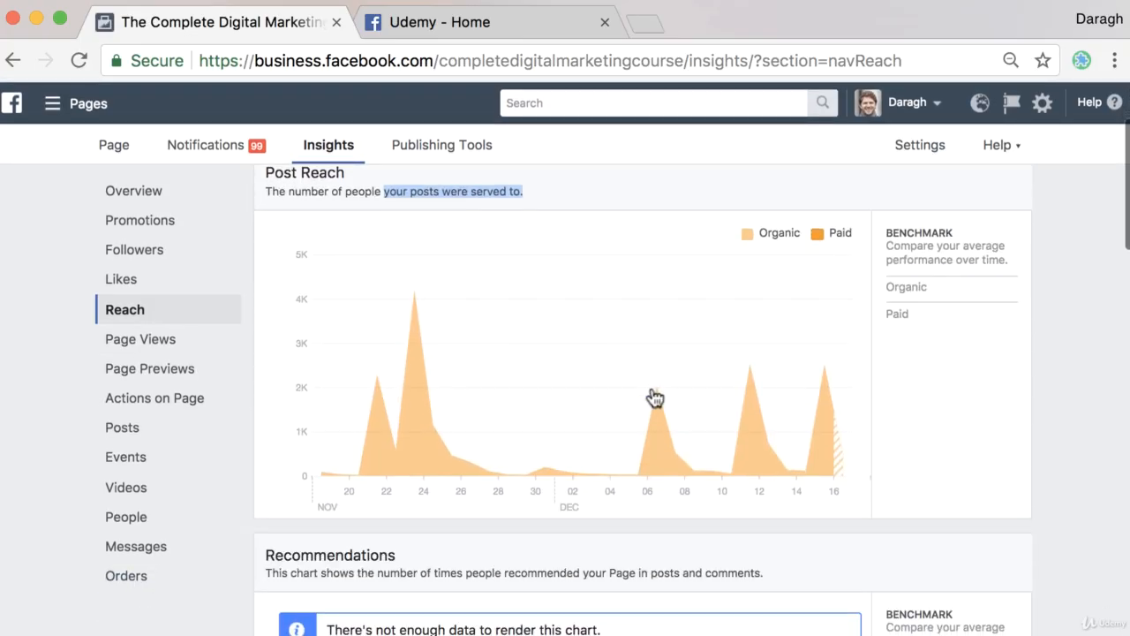
pyautogui.moveTo(657, 404)
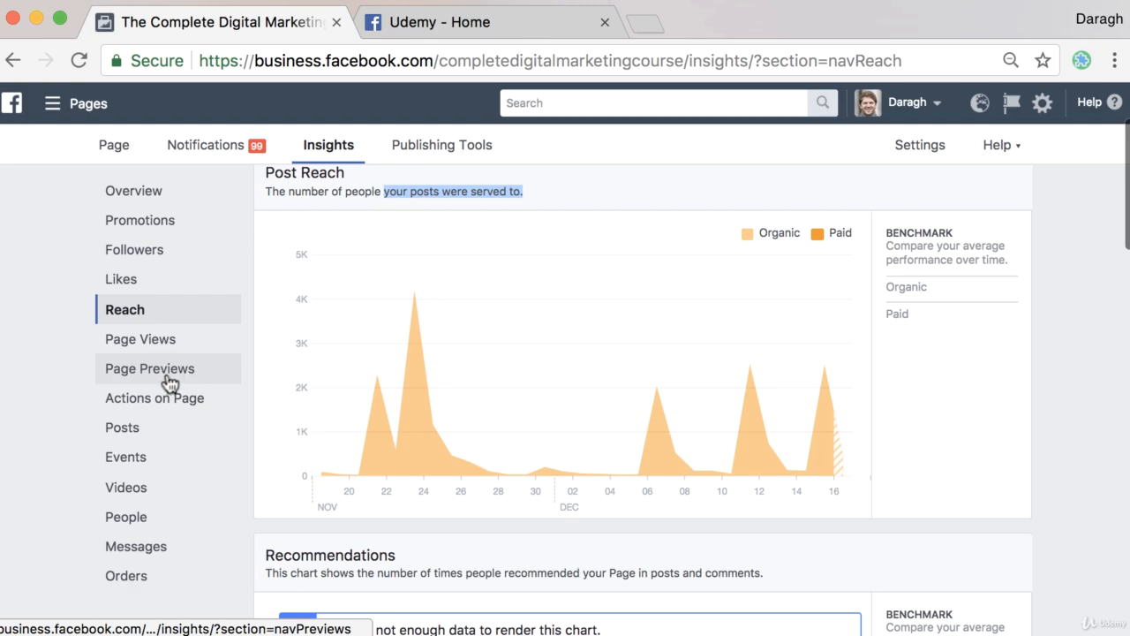
# Open the Actions on Page insights and switch to the Udemy page to examine its Contact Us button and About details.
pyautogui.click(179, 411)
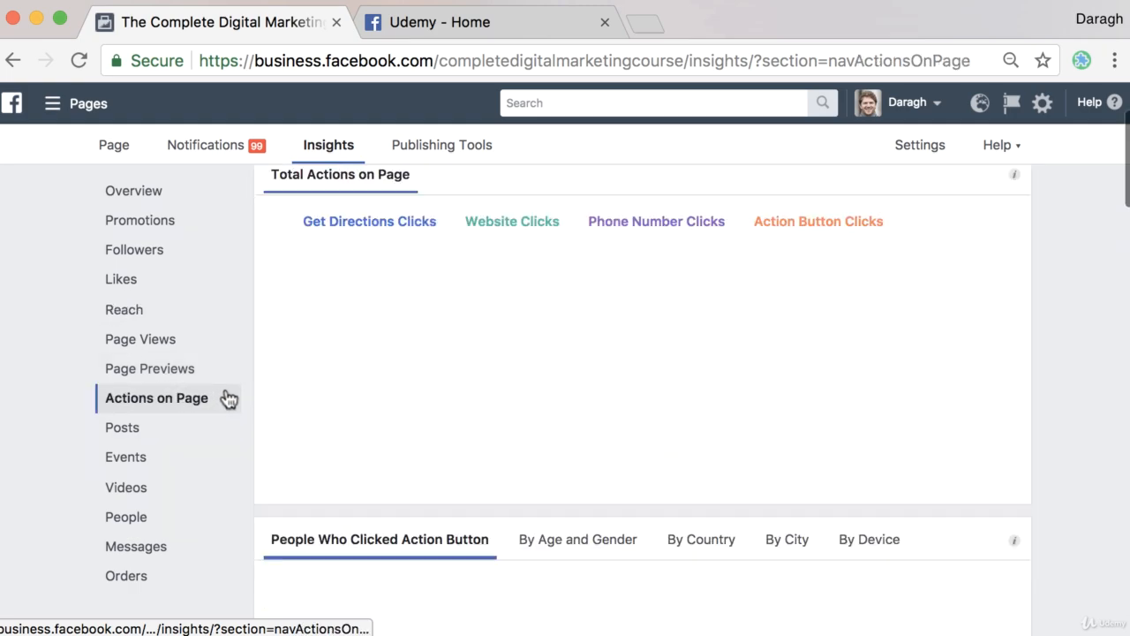
pyautogui.click(477, 34)
pyautogui.scroll(3, 880, 341)
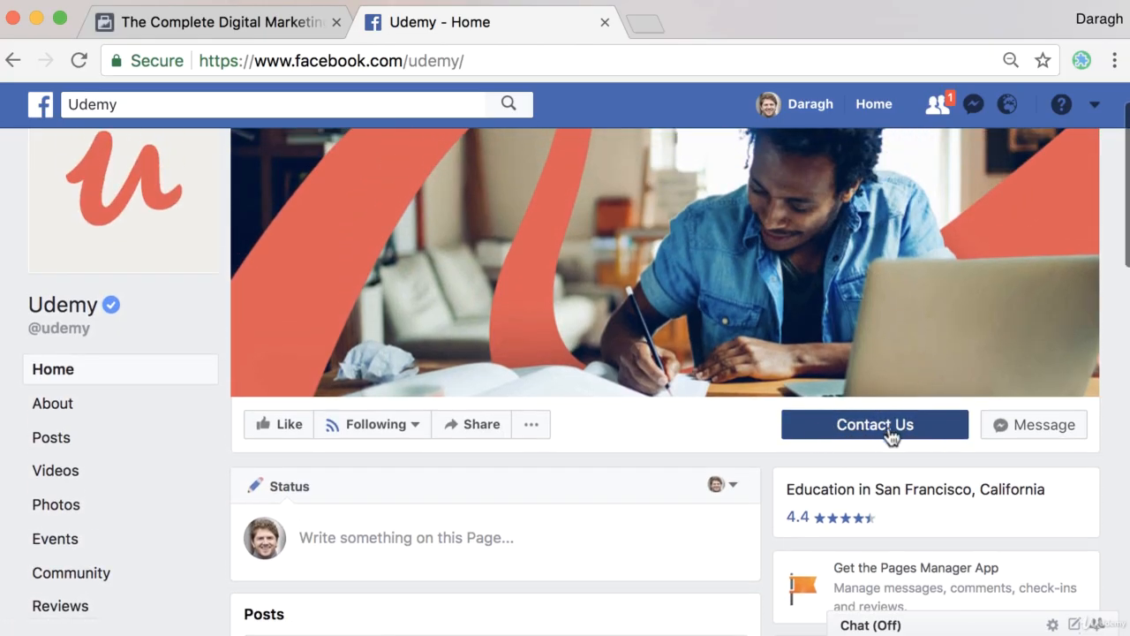
pyautogui.scroll(-3, 852, 433)
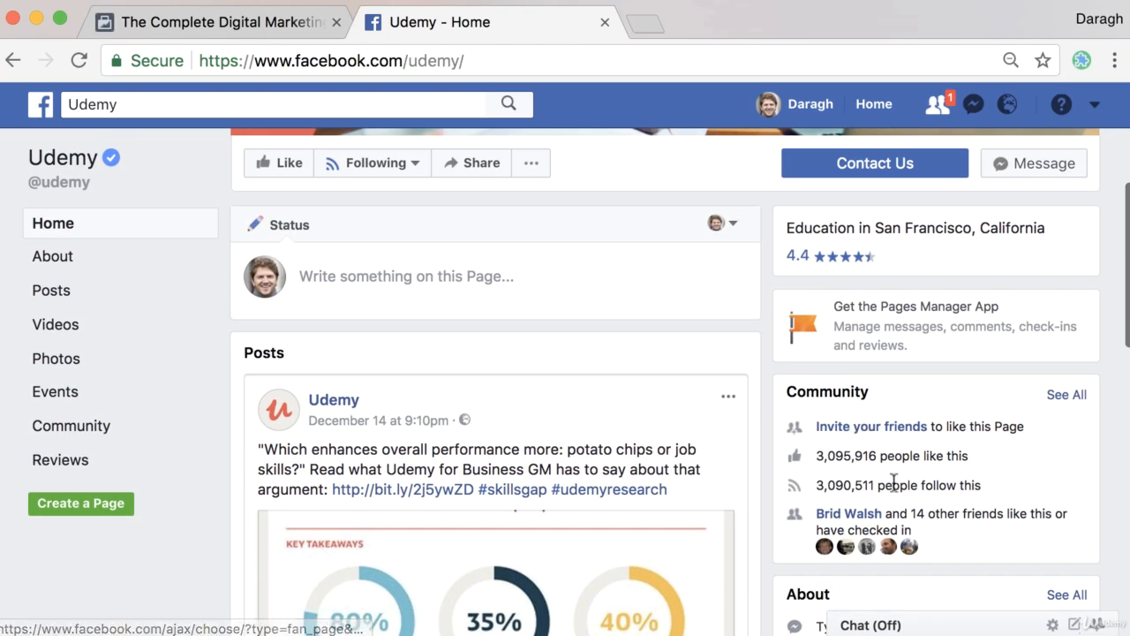
pyautogui.scroll(-2, 871, 393)
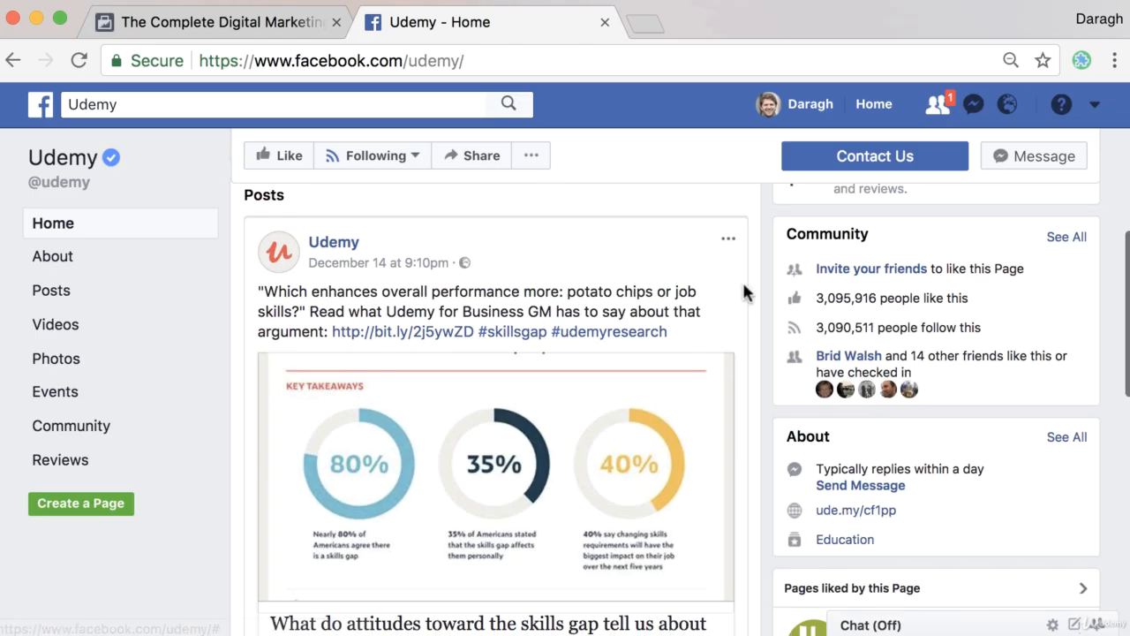
# Return to the course page's Insights and examine the Total Actions on Page and People Who Clicked Action Button charts.
pyautogui.click(271, 31)
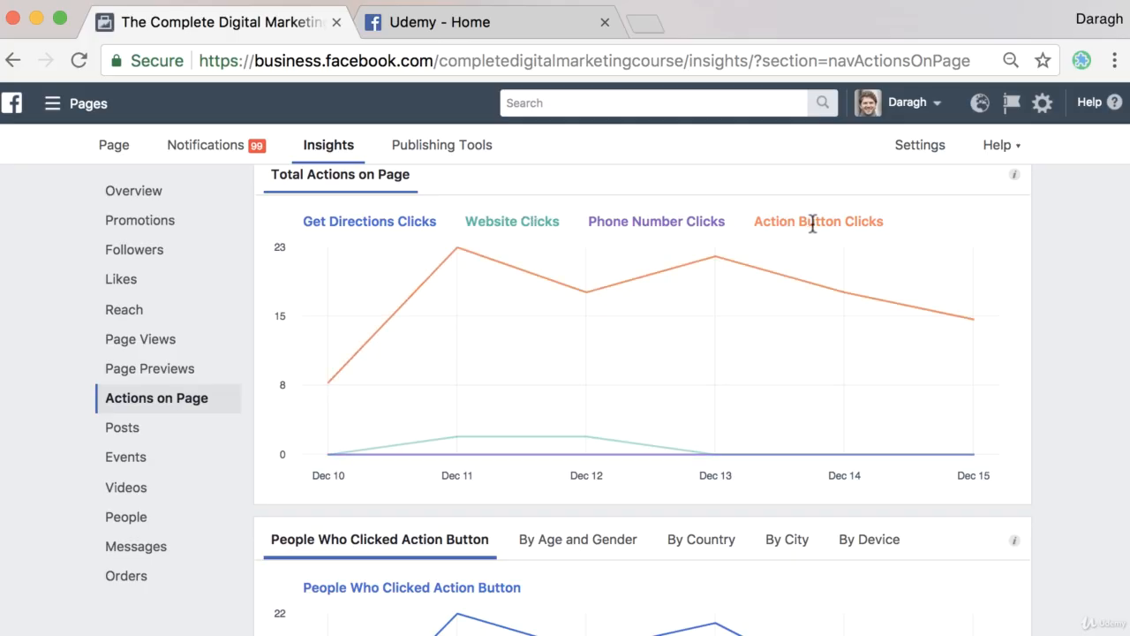
pyautogui.scroll(2, 299, 220)
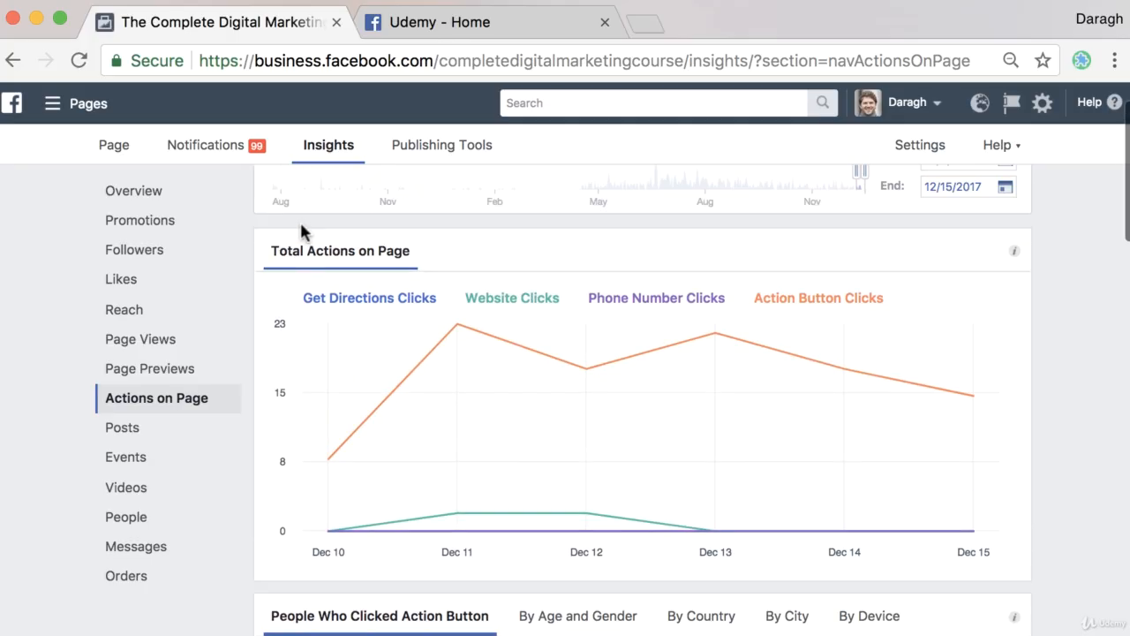
pyautogui.scroll(-5, 463, 286)
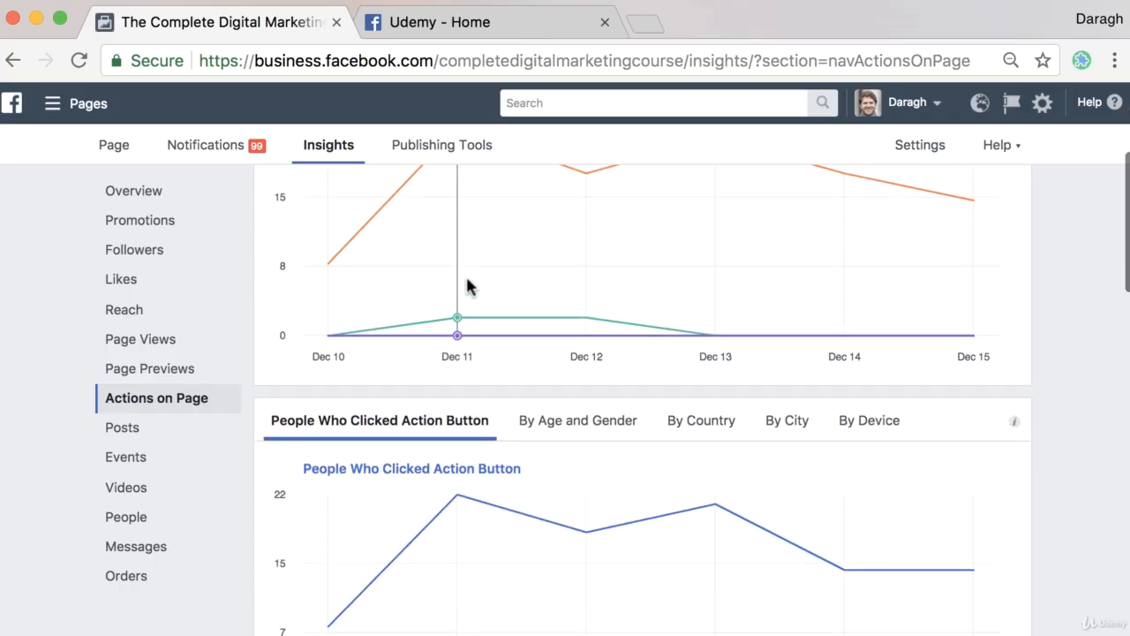
pyautogui.scroll(-3, 481, 287)
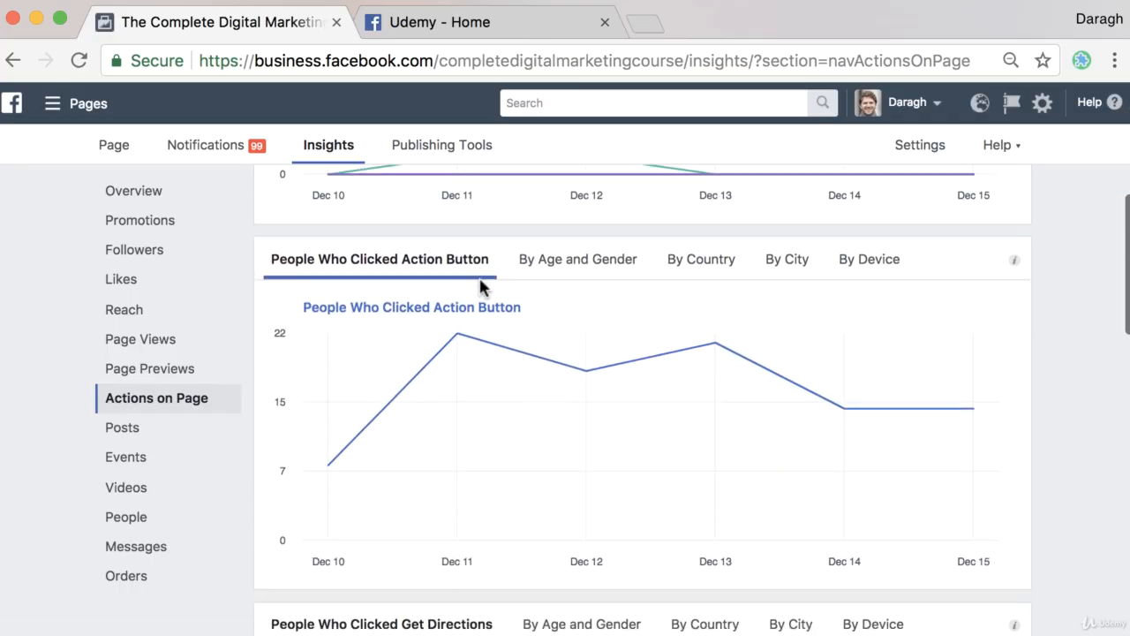
# Examine the People Who Clicked Action Button chart and compare it with the Contact Us button on the Udemy page.
pyautogui.scroll(-1, 354, 289)
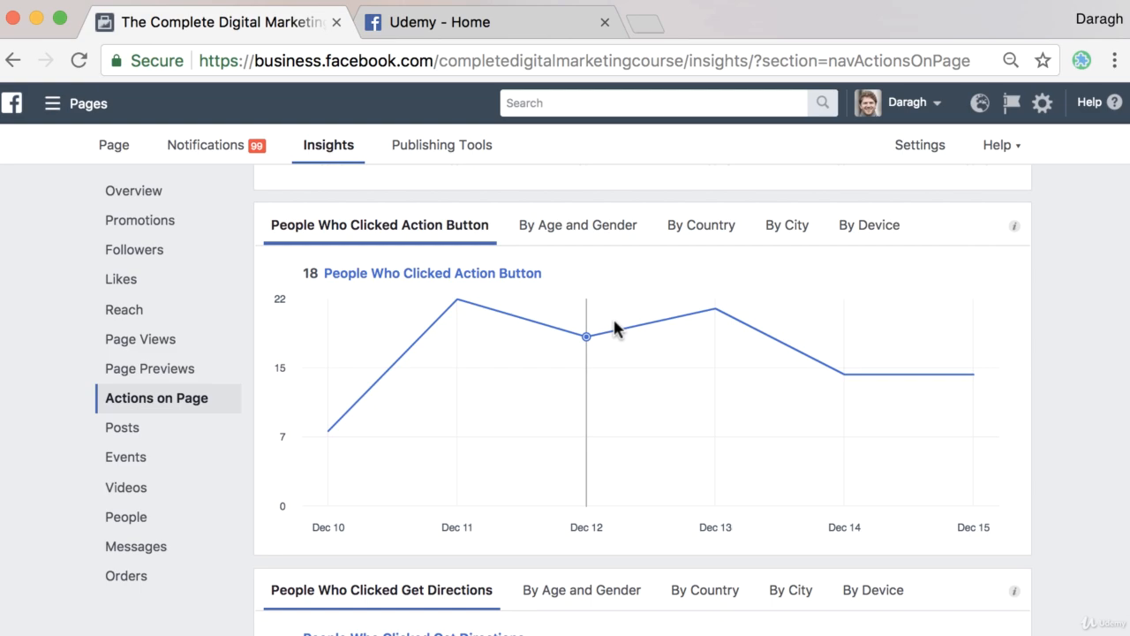
pyautogui.click(509, 33)
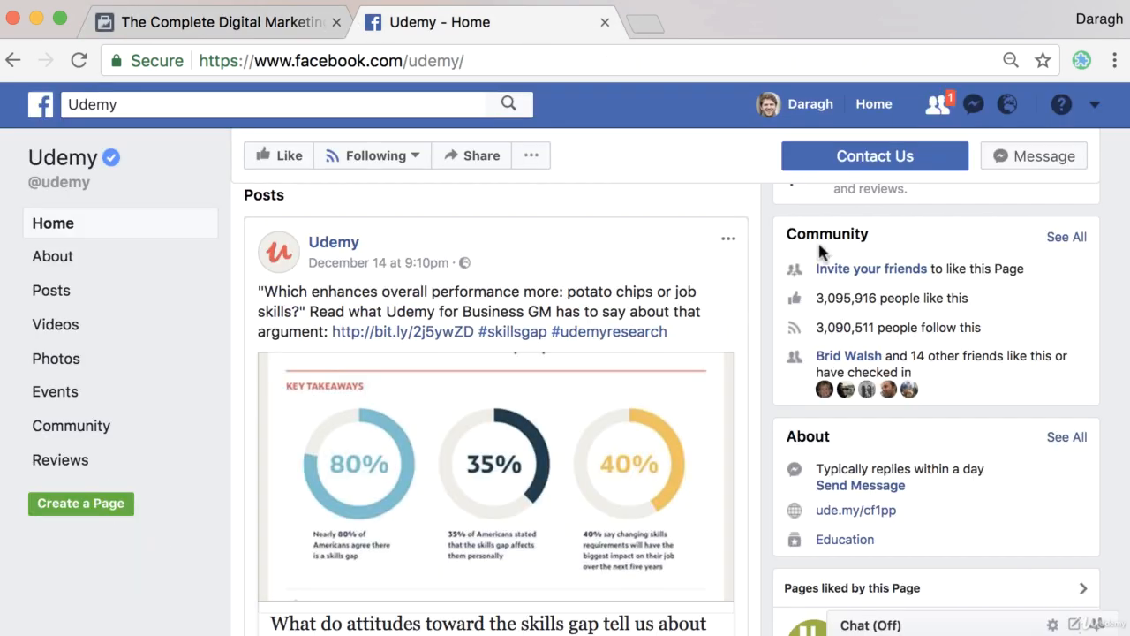
pyautogui.scroll(5, 818, 241)
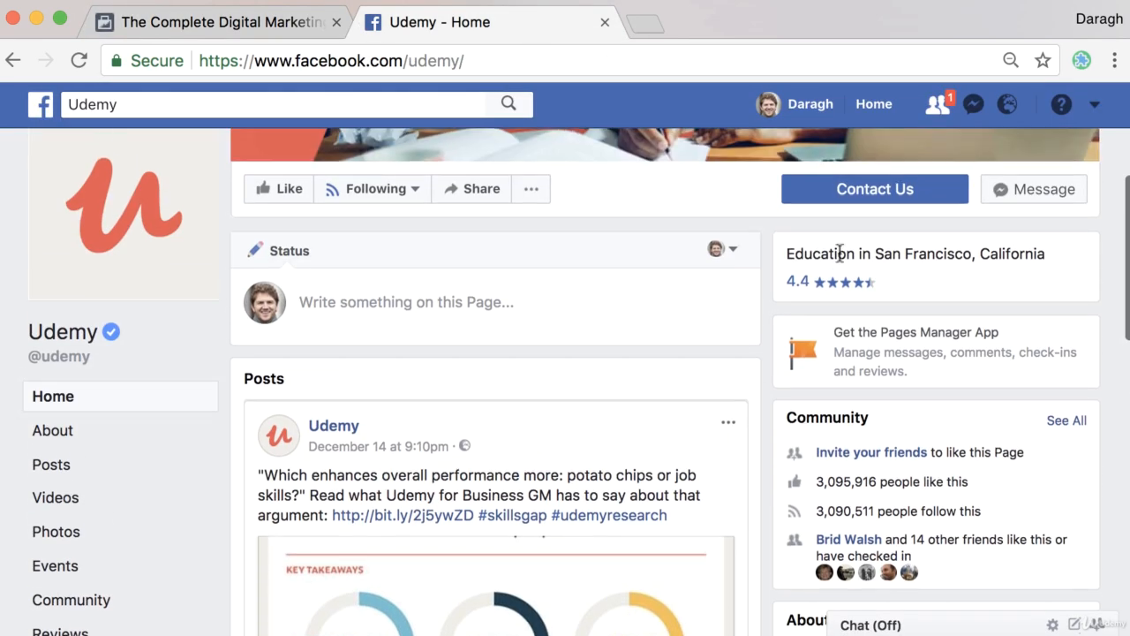
# Return to the course page's Insights and review the People Who Clicked Get Directions, Phone Number and Website charts.
pyautogui.click(291, 22)
pyautogui.scroll(-8, 646, 422)
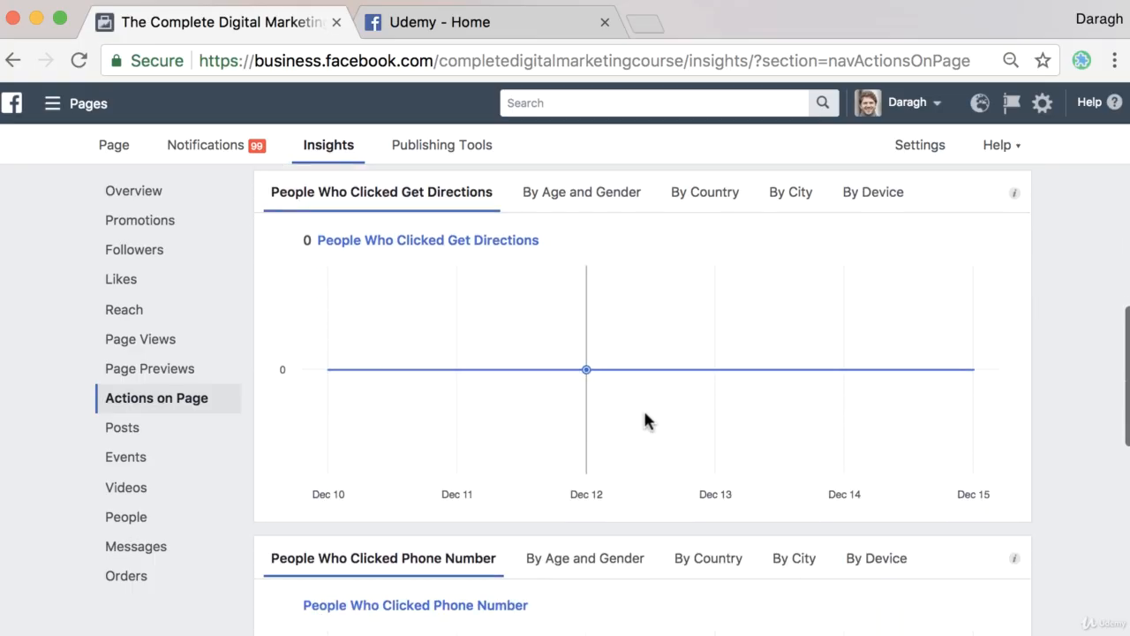
pyautogui.scroll(-5, 751, 405)
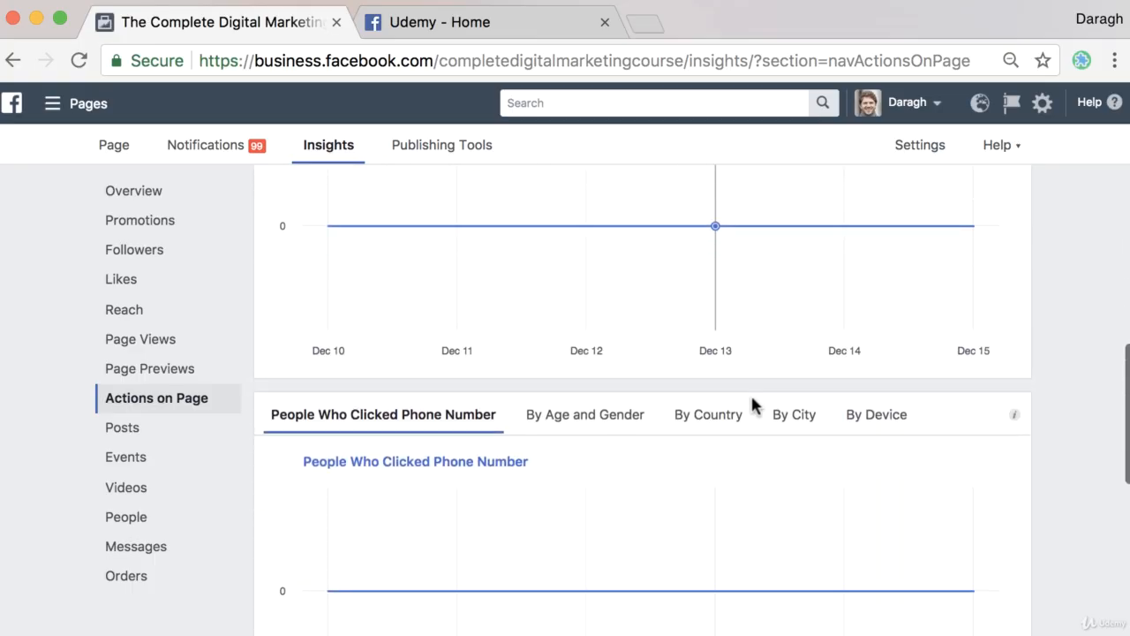
pyautogui.scroll(-2, 749, 408)
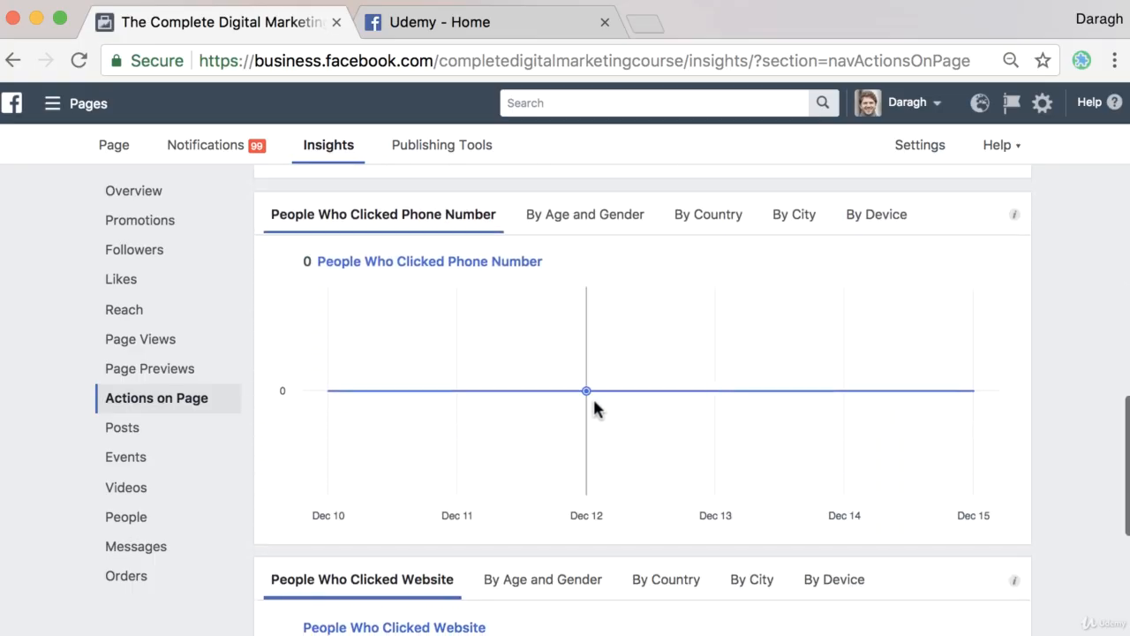
pyautogui.scroll(-6, 625, 406)
pyautogui.scroll(9, 625, 406)
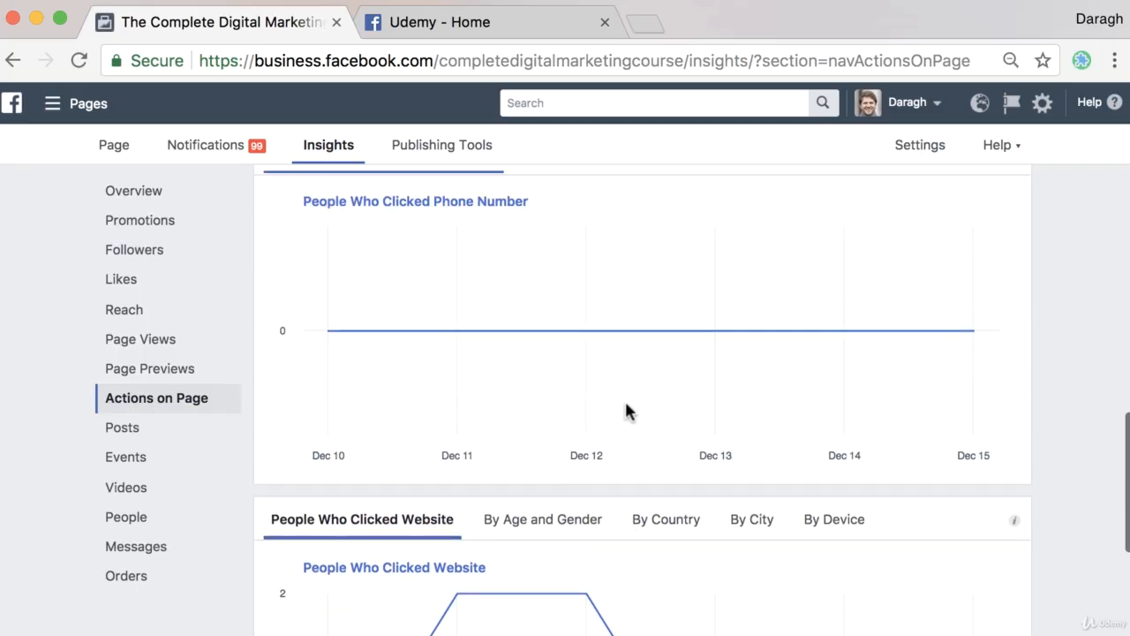
pyautogui.scroll(15, 625, 411)
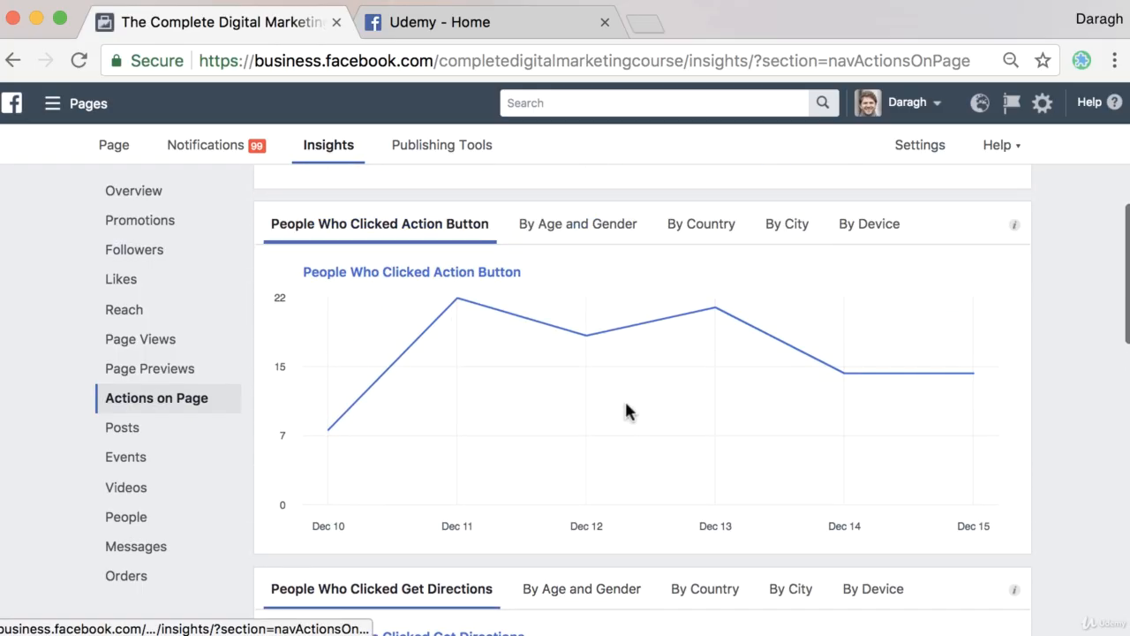
# Look at the Udemy page's header and action buttons again, and return to the course page's Insights.
pyautogui.click(474, 22)
pyautogui.scroll(4, 871, 358)
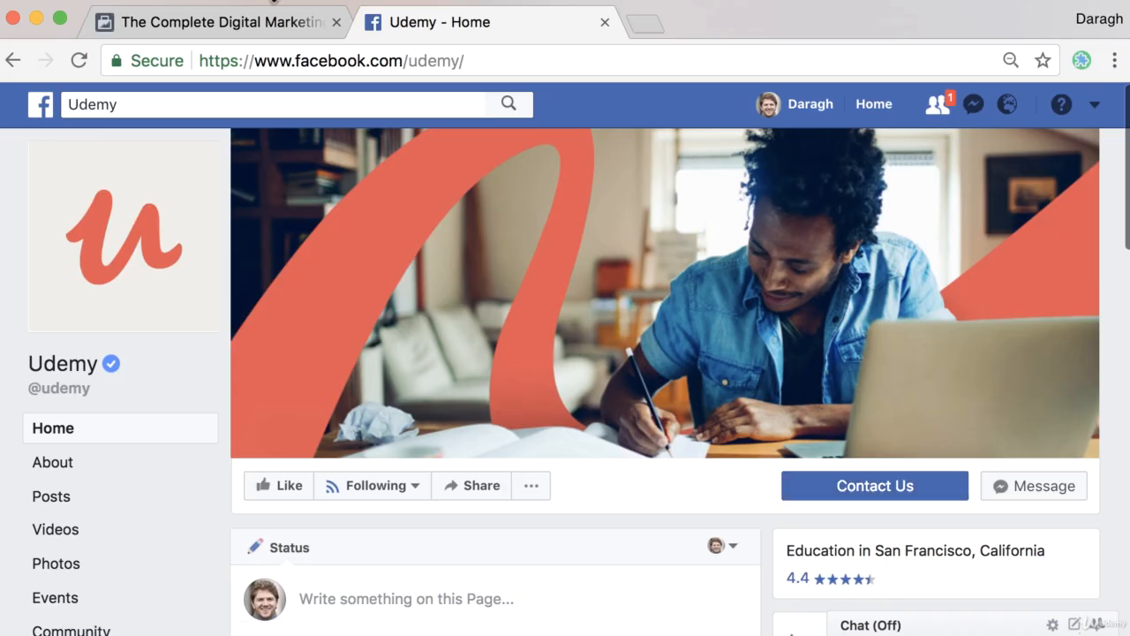
pyautogui.click(271, 18)
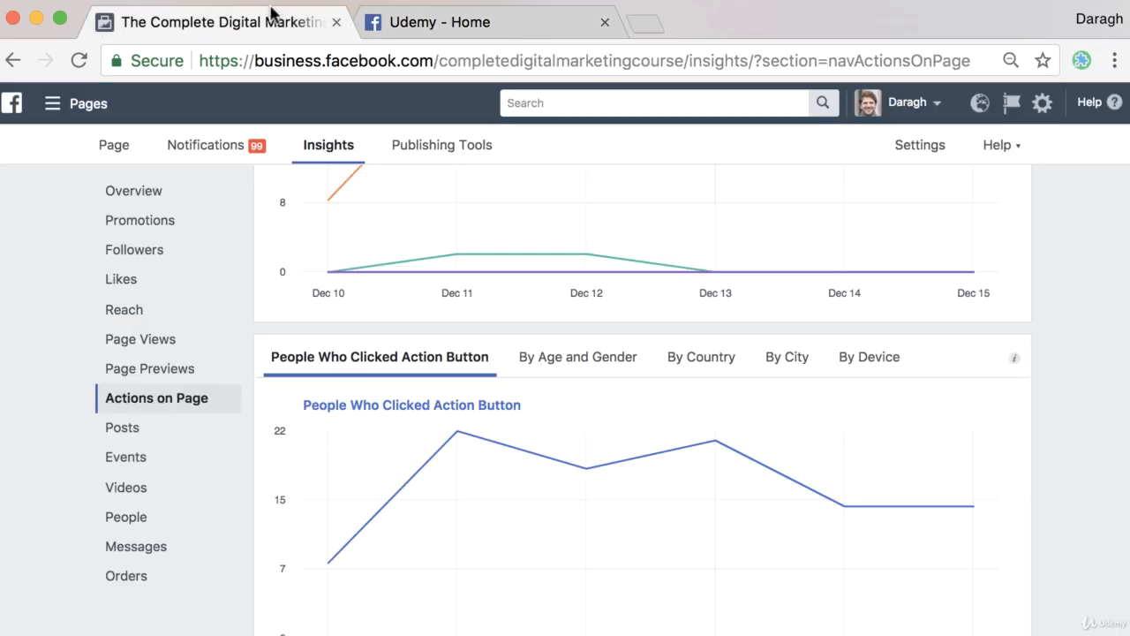
# Open the Posts insights and examine the days and times at which fans are online.
pyautogui.click(159, 434)
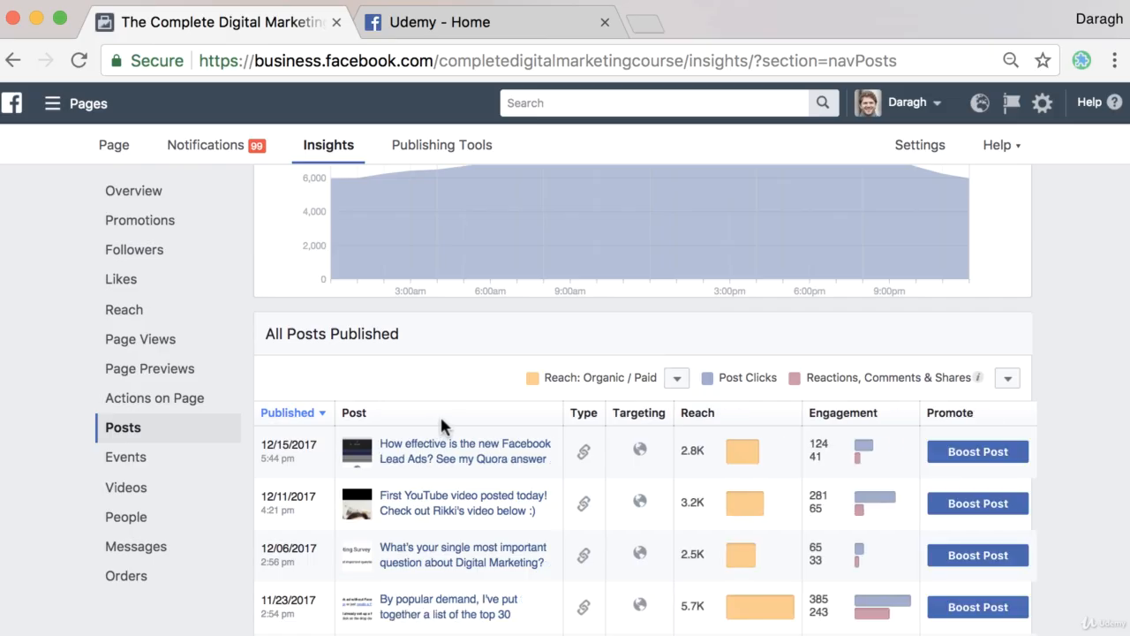
pyautogui.scroll(5, 440, 415)
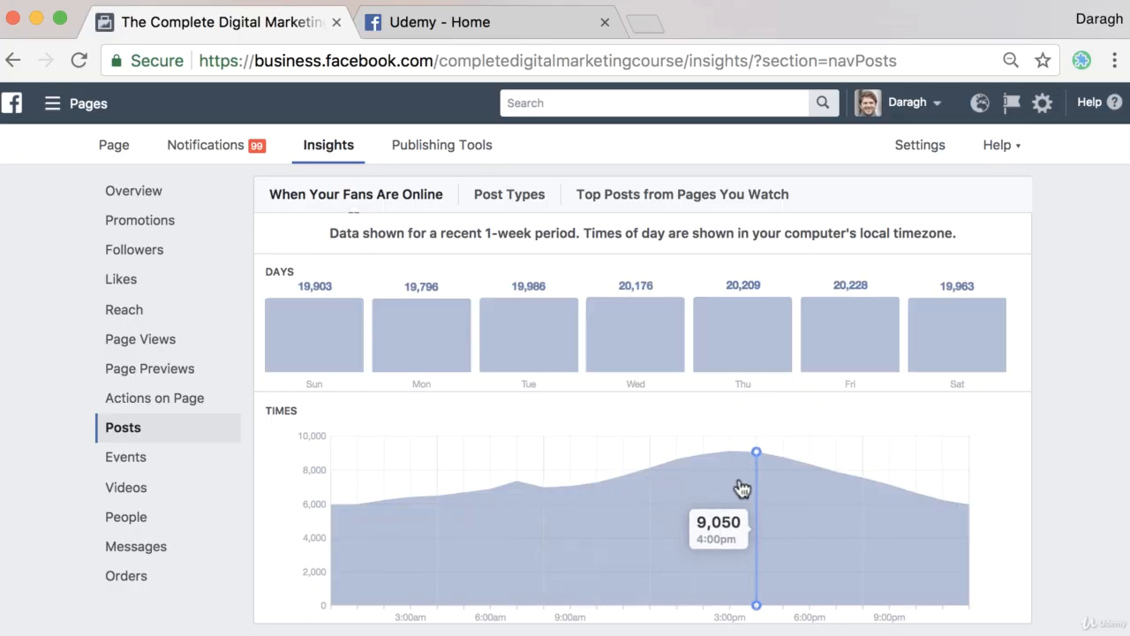
pyautogui.scroll(-1, 740, 487)
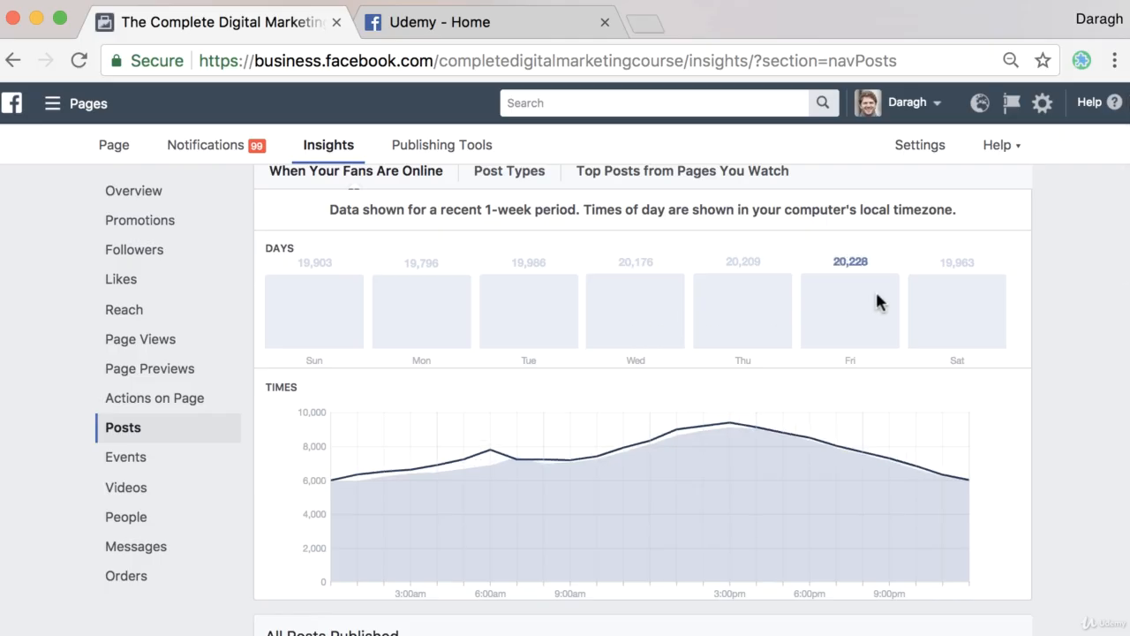
pyautogui.scroll(-3, 845, 320)
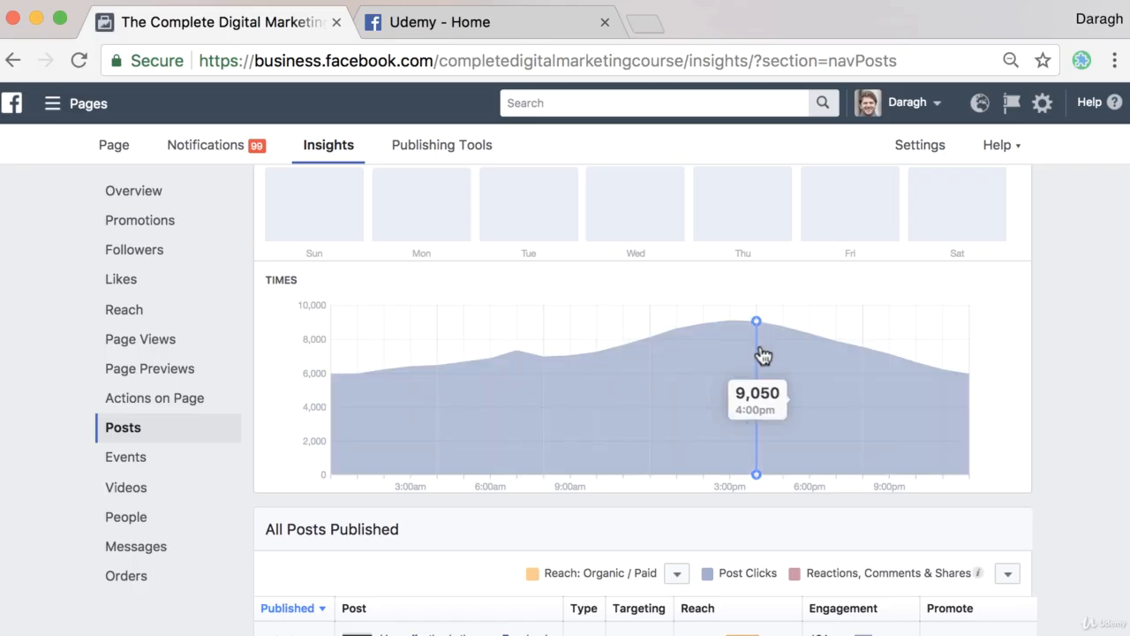
pyautogui.scroll(2, 764, 353)
pyautogui.scroll(1, 762, 353)
pyautogui.moveTo(794, 348)
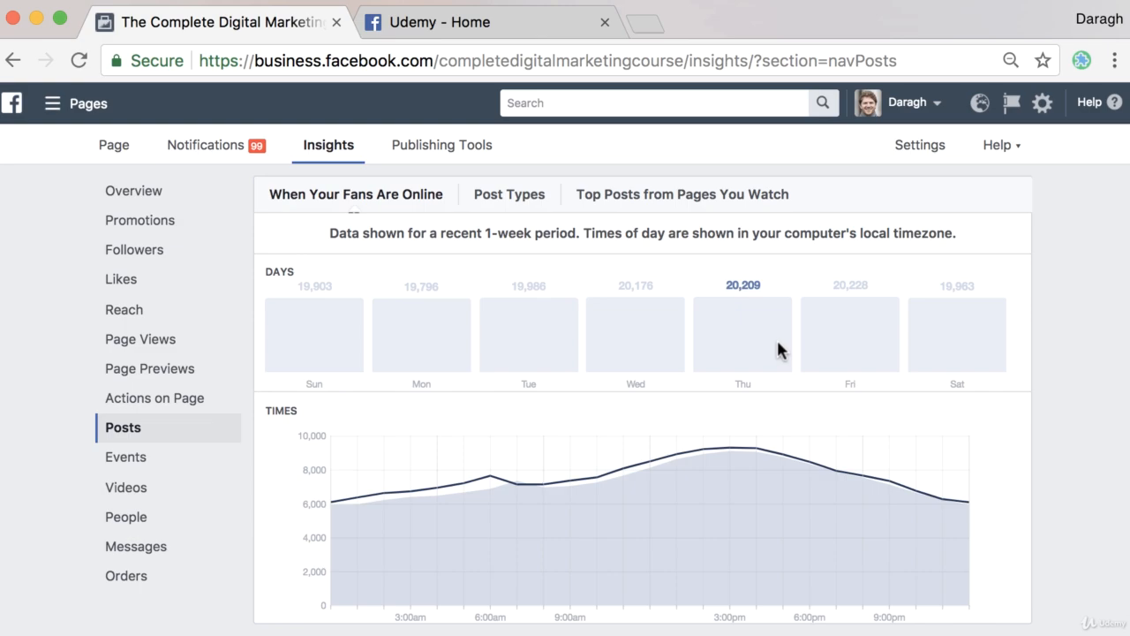
pyautogui.moveTo(756, 454)
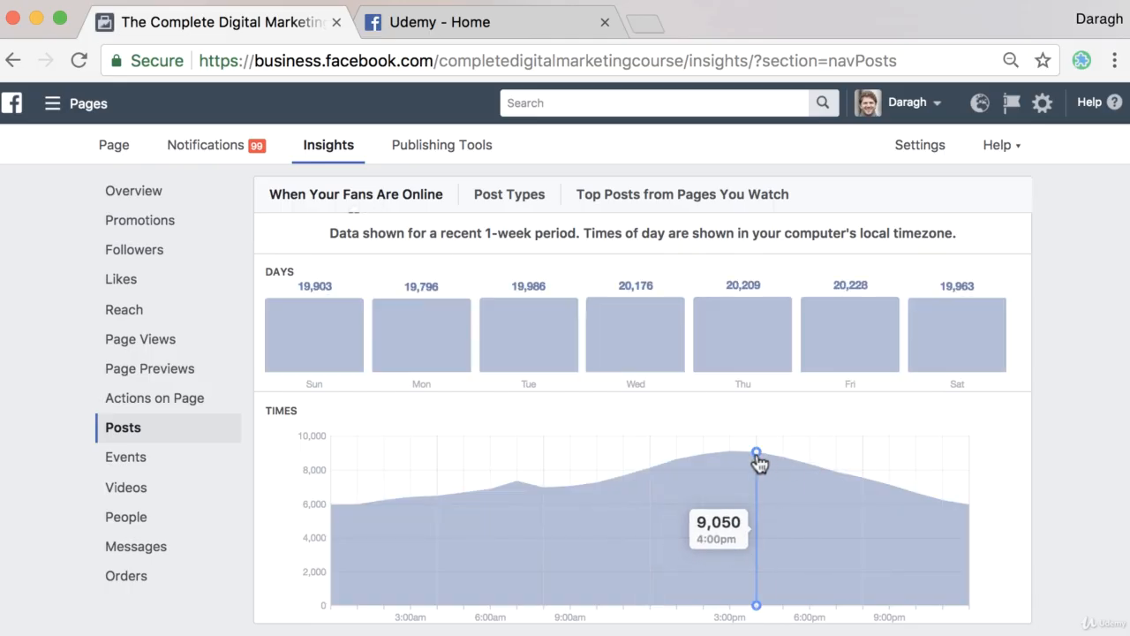
pyautogui.scroll(-4, 760, 463)
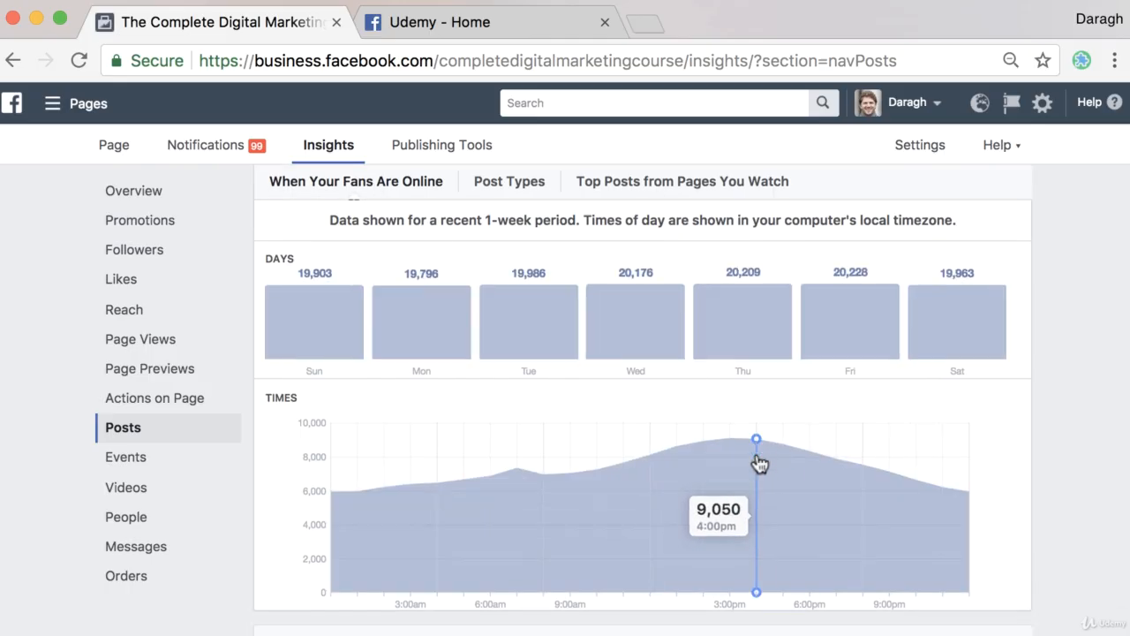
pyautogui.scroll(-6, 757, 461)
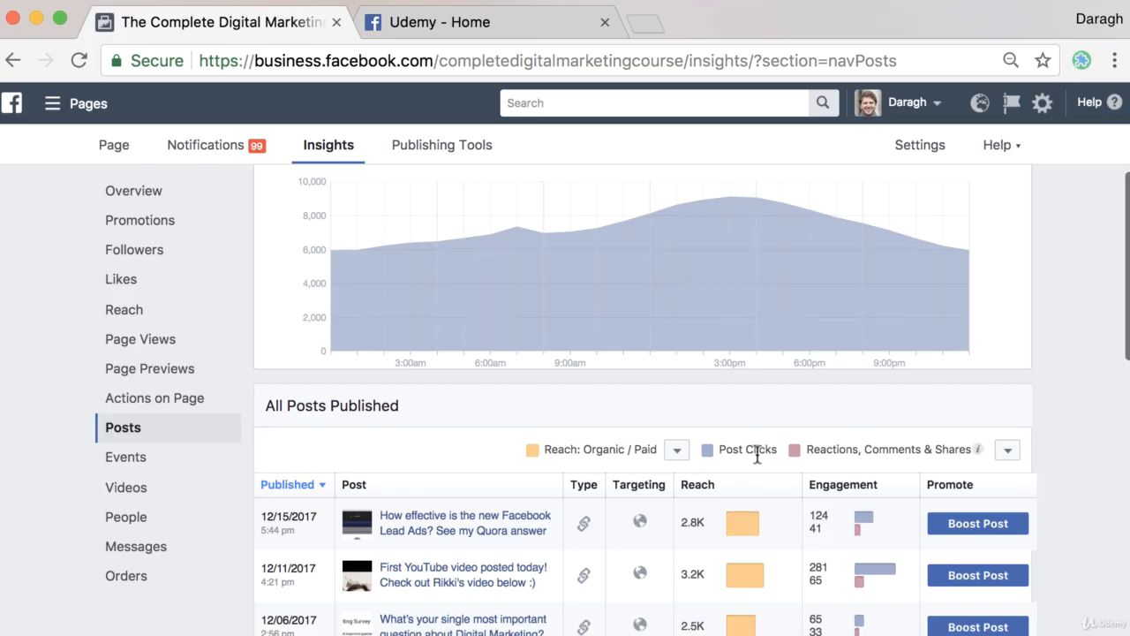
pyautogui.scroll(6, 757, 461)
pyautogui.scroll(4, 755, 449)
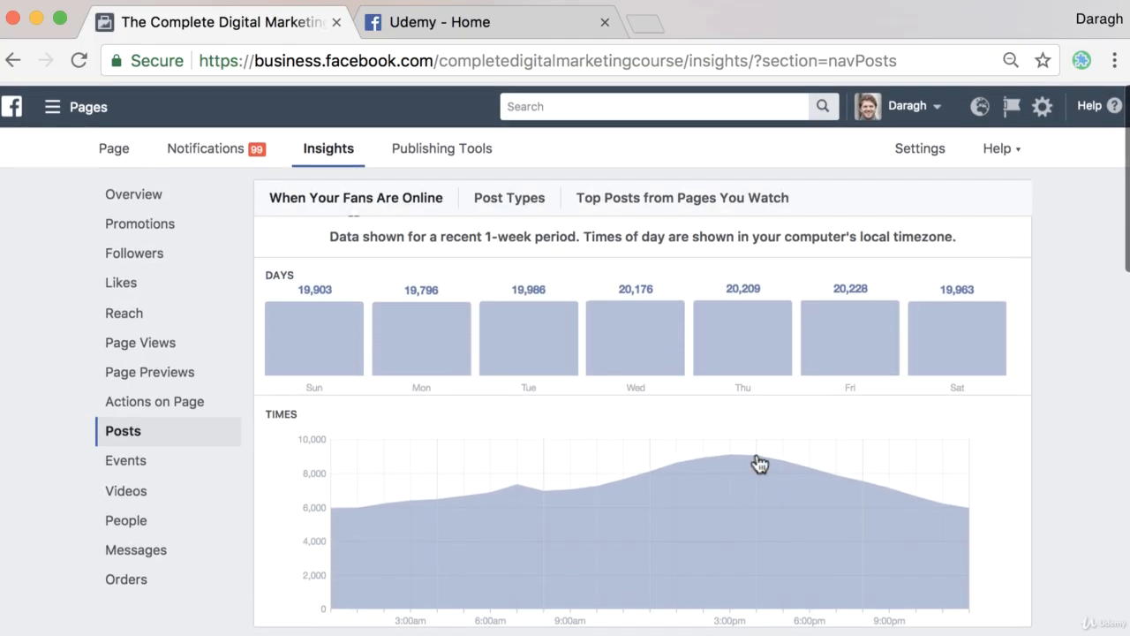
# Review the All Posts Published table, including the type of each post.
pyautogui.scroll(-10, 726, 427)
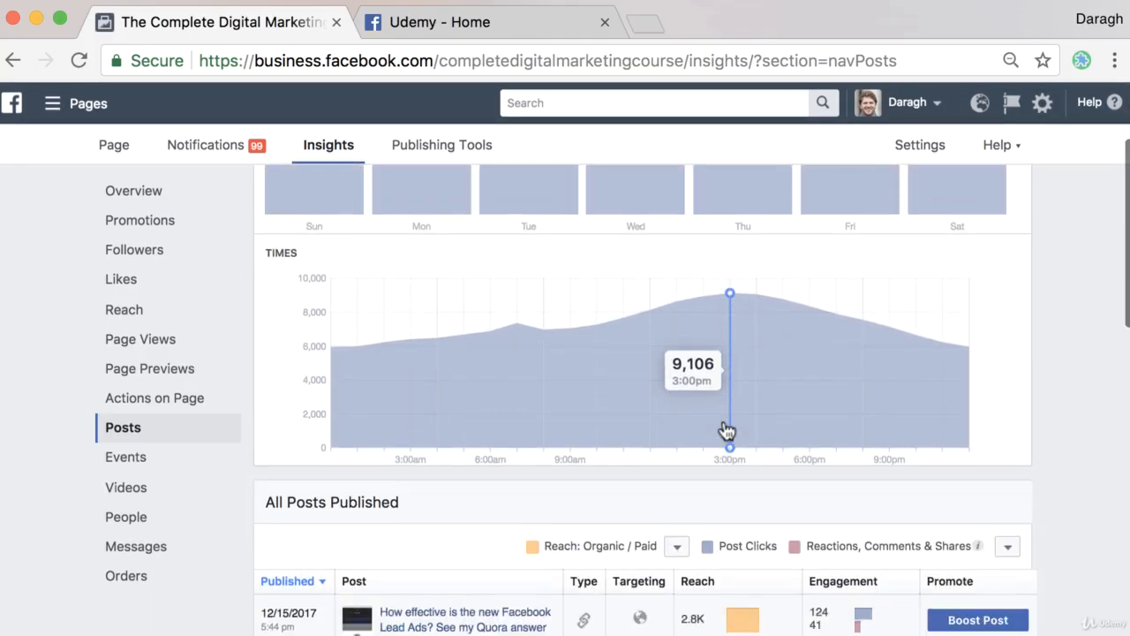
pyautogui.scroll(-3, 722, 427)
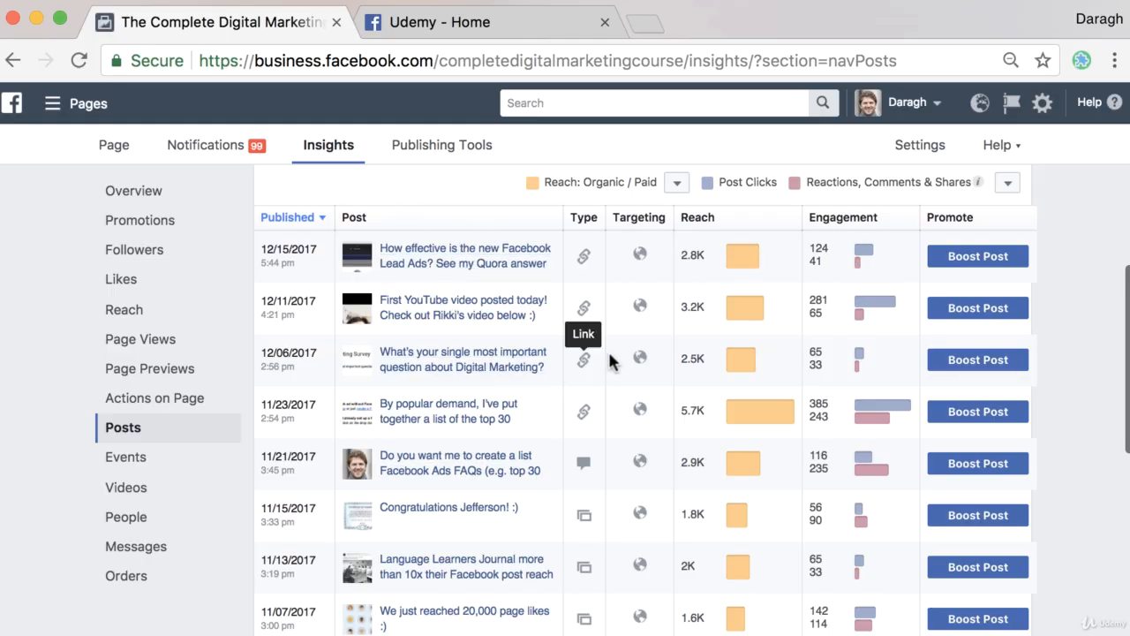
pyautogui.scroll(-3, 634, 354)
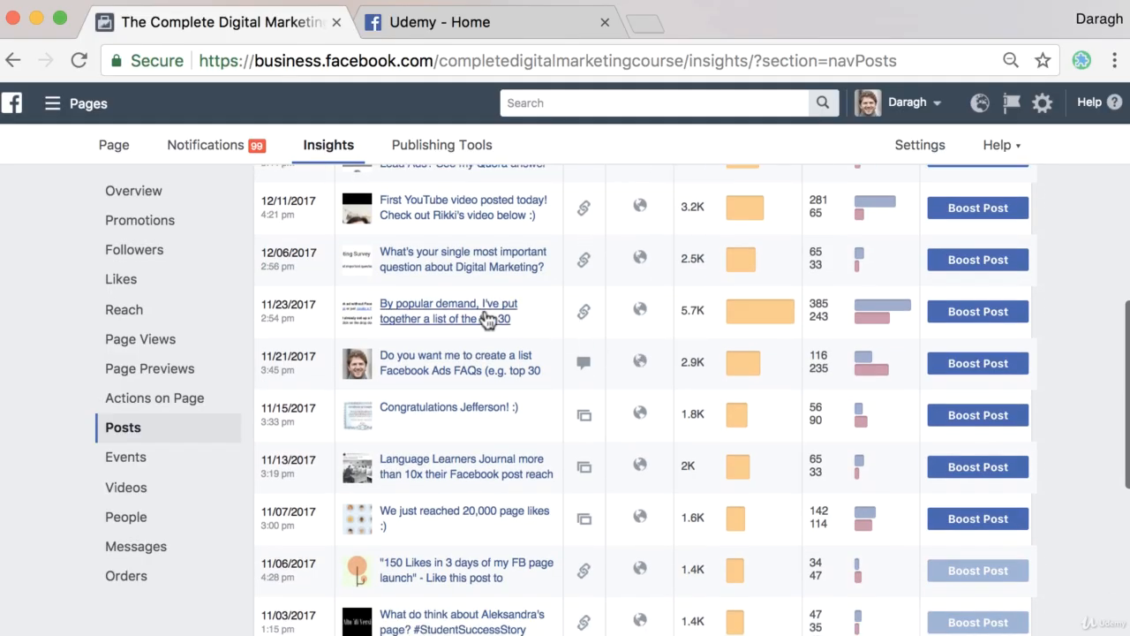
# Open the details of the 11/23/2017 "By popular demand" post, examine its reach and engagement breakdown, and close them.
pyautogui.click(486, 318)
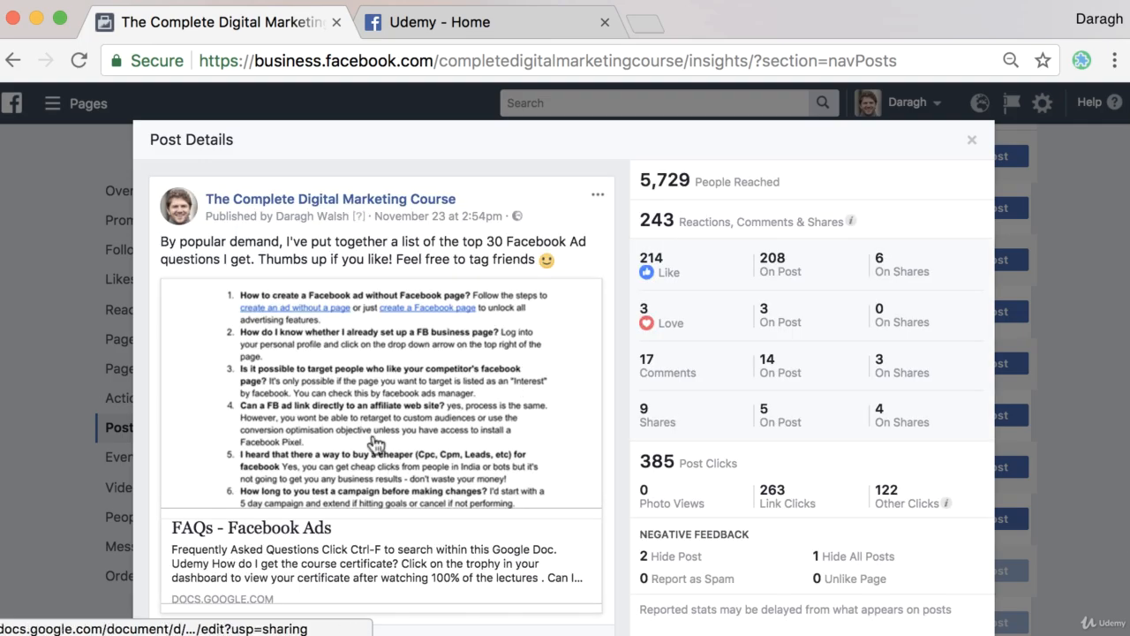
pyautogui.scroll(-3, 389, 442)
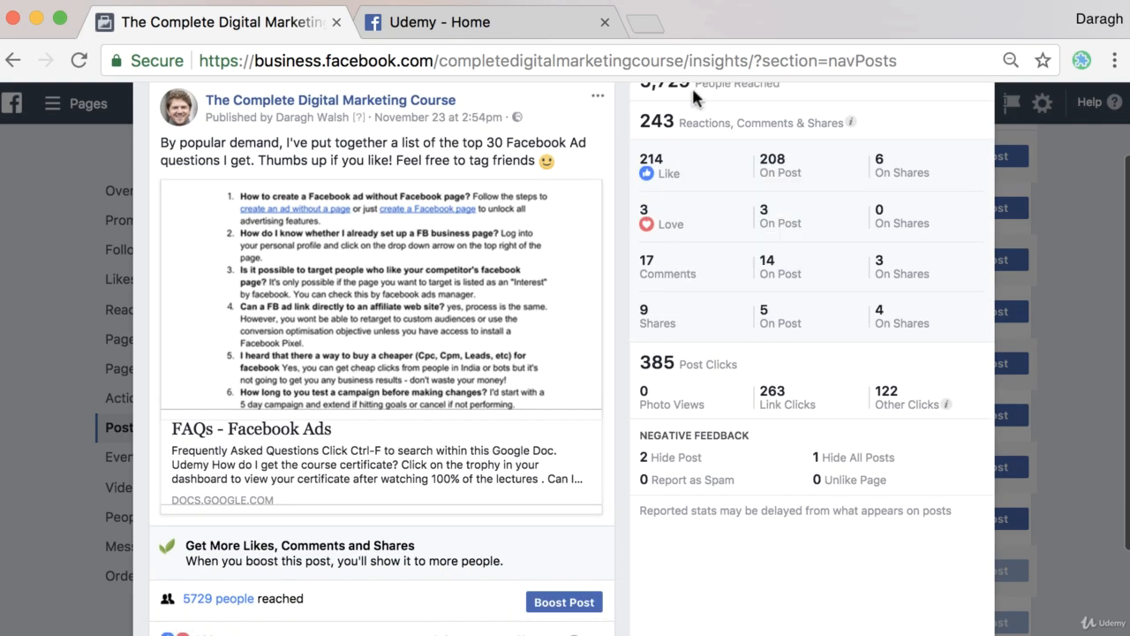
pyautogui.moveTo(685, 119)
pyautogui.scroll(3, 404, 463)
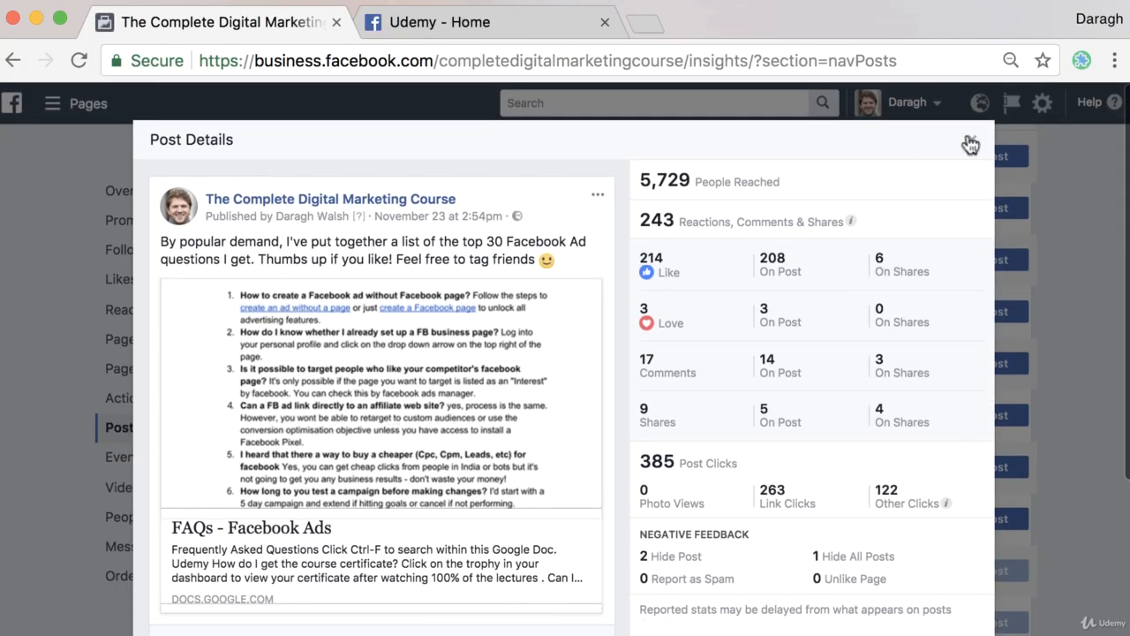
pyautogui.click(972, 141)
# Compare the Reach and Engagement columns across the published posts, focusing on the 11/23/2017 post.
pyautogui.scroll(2, 770, 316)
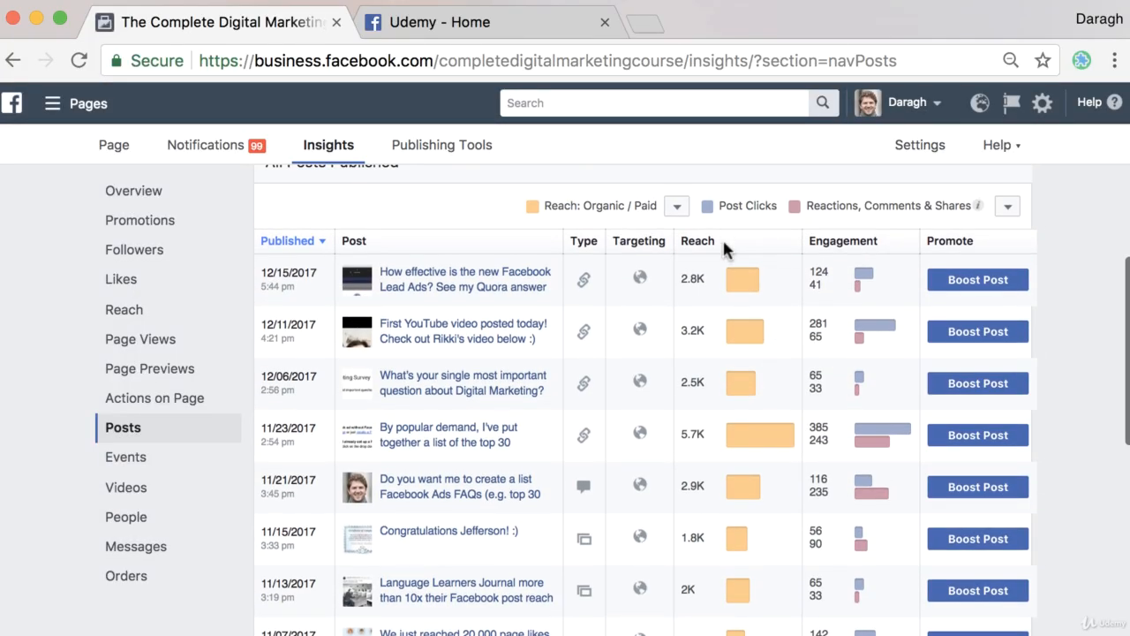
pyautogui.scroll(-2, 728, 362)
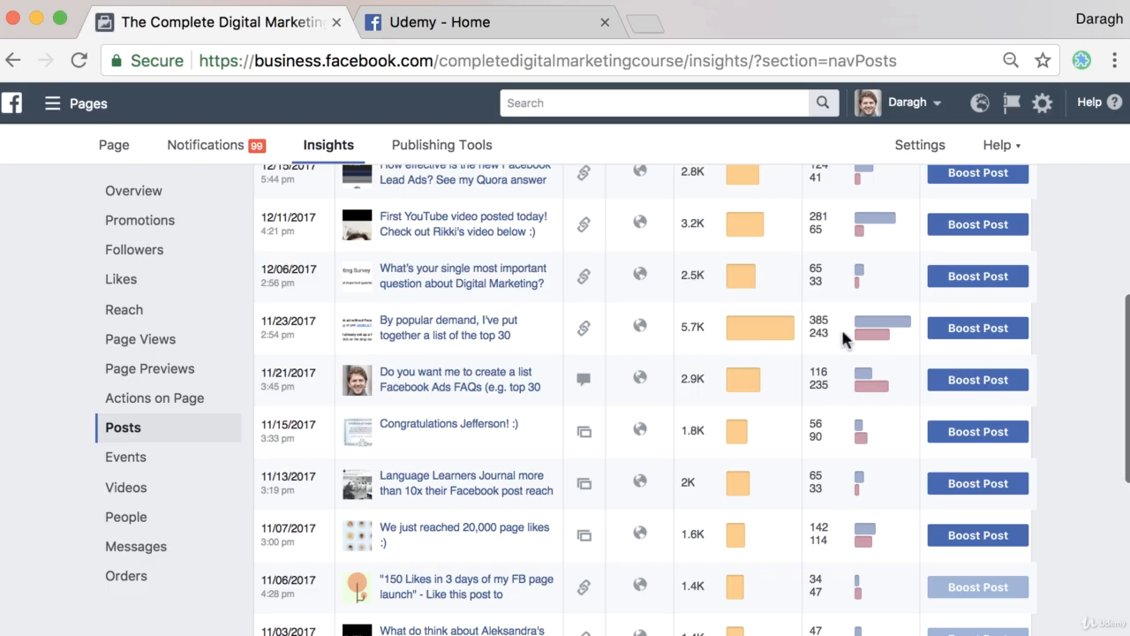
pyautogui.moveTo(764, 332)
# Reopen the 11/23/2017 post's details, examine its "Thumbs up if you like! Feel free to tag friends" wording and comments, and close them.
pyautogui.click(494, 332)
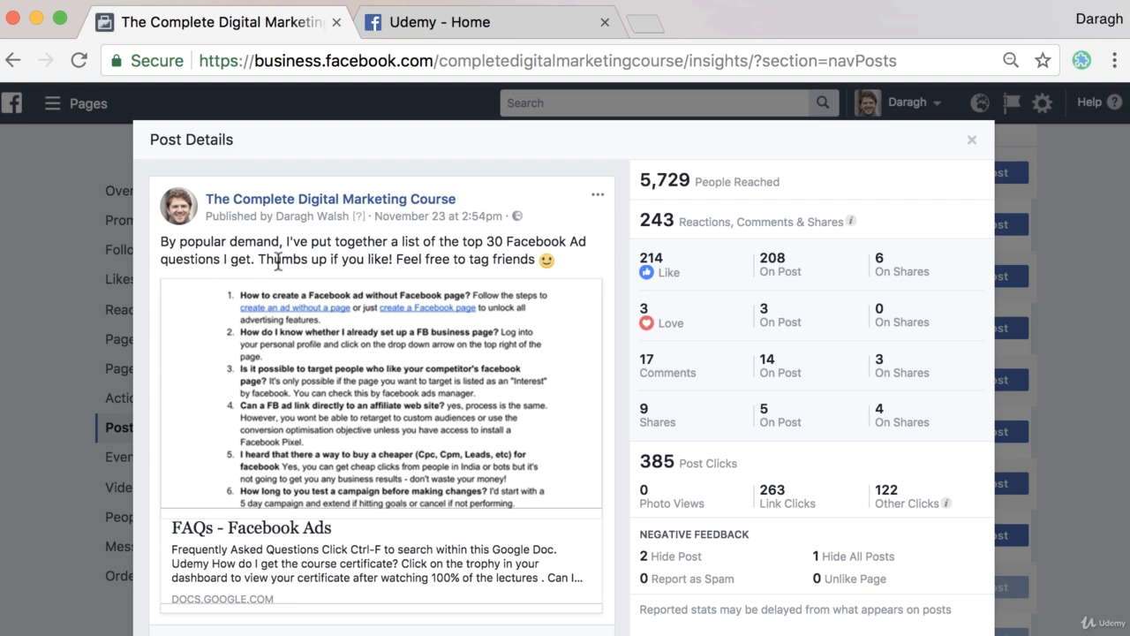
pyautogui.moveTo(259, 258); pyautogui.dragTo(519, 257)
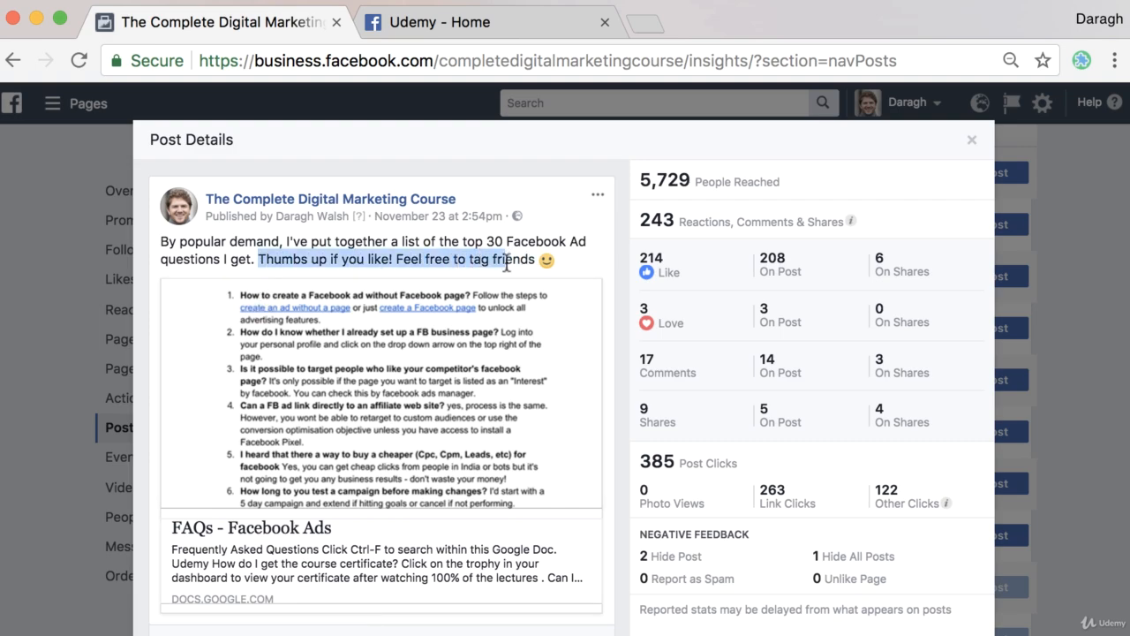
pyautogui.scroll(-5, 424, 371)
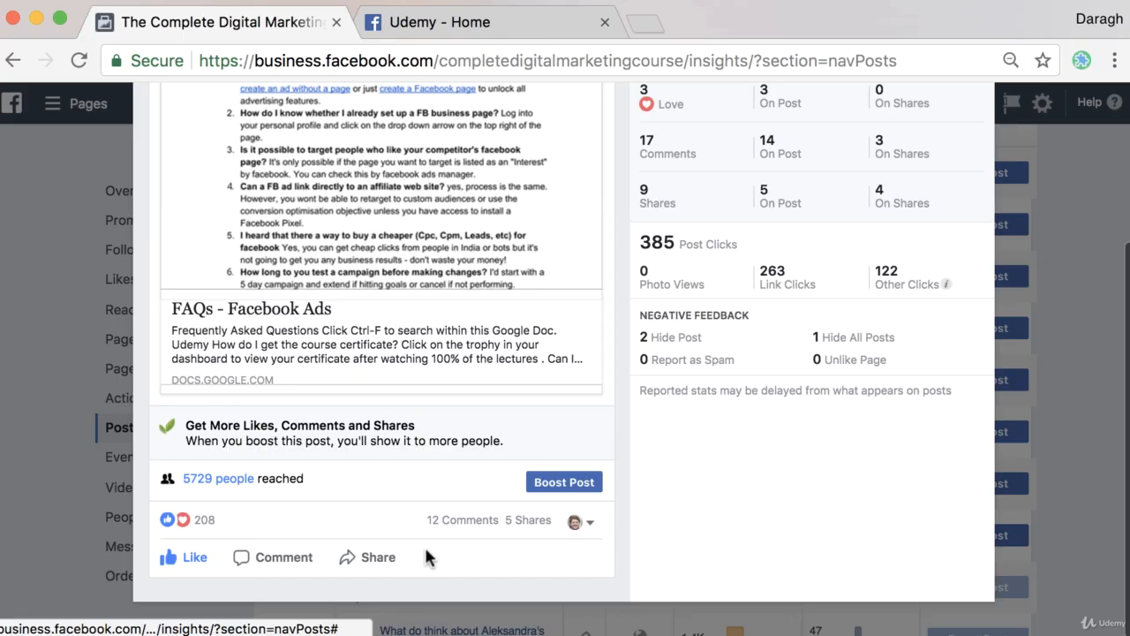
pyautogui.click(482, 523)
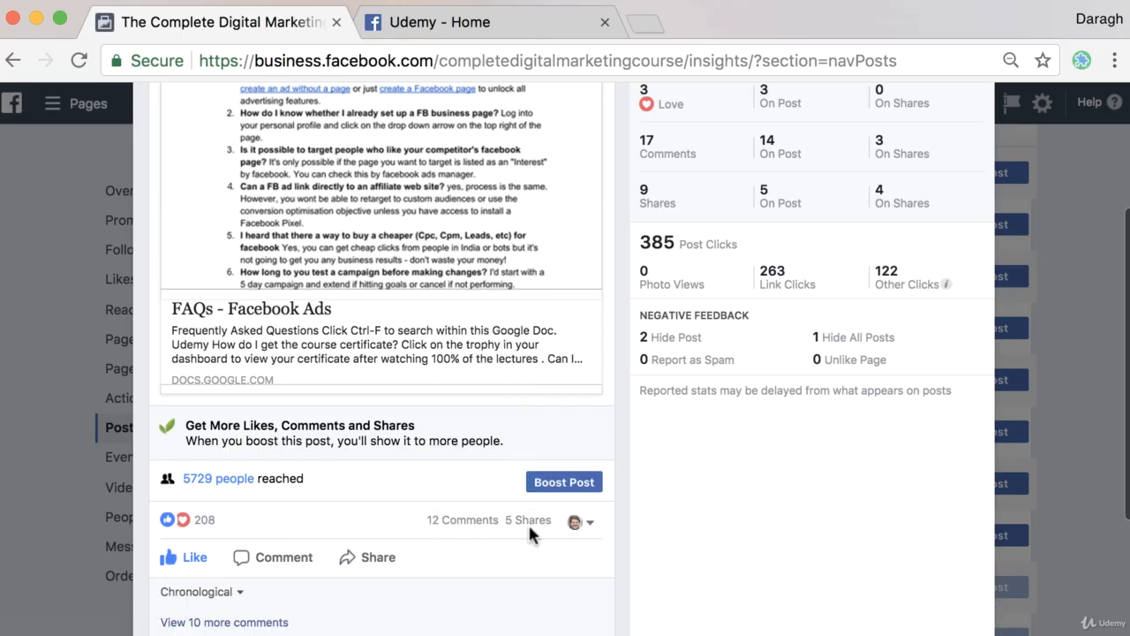
pyautogui.scroll(-4, 397, 507)
pyautogui.scroll(8, 427, 378)
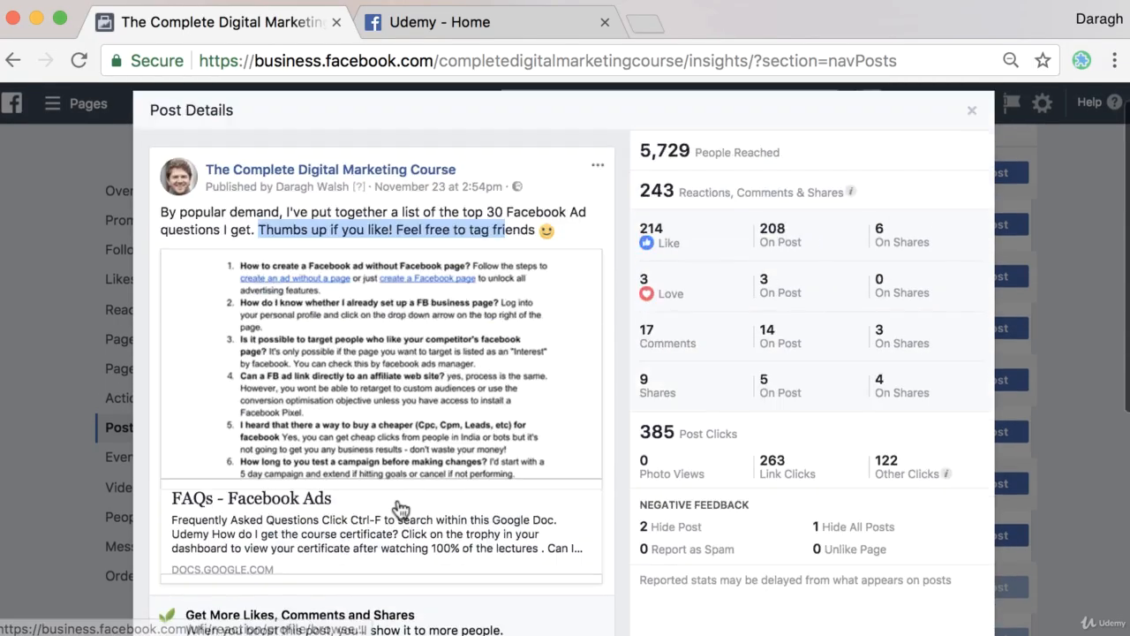
pyautogui.click(313, 256)
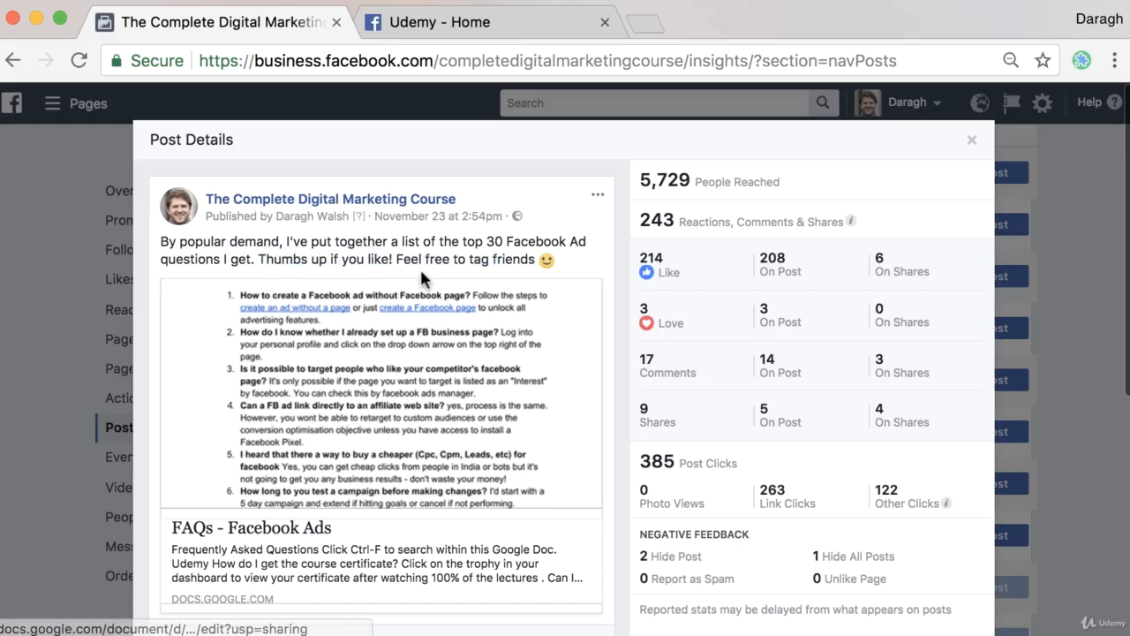
pyautogui.click(972, 142)
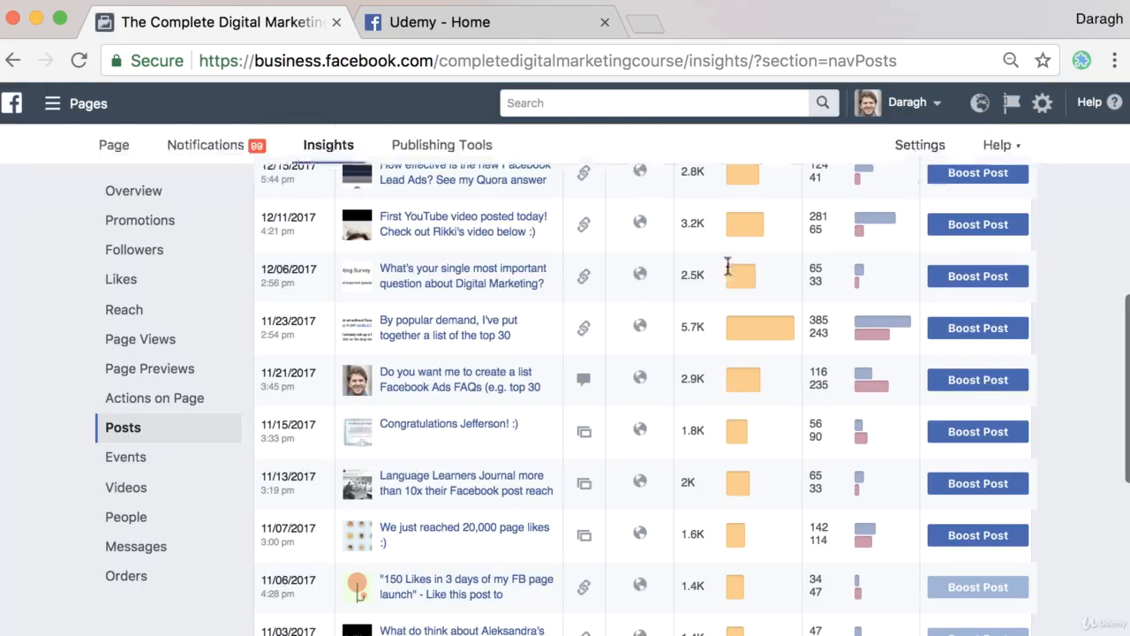
# Open the details of the 11/23/2017 "By popular demand" post again, check its People Reached figure, and close them.
pyautogui.click(494, 327)
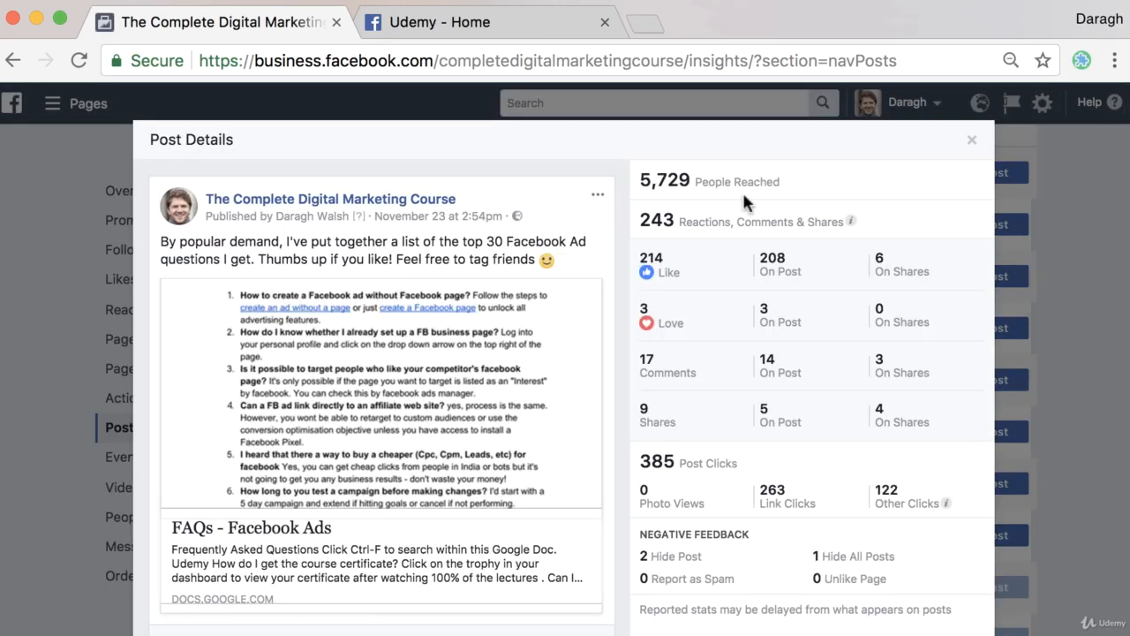
pyautogui.click(971, 141)
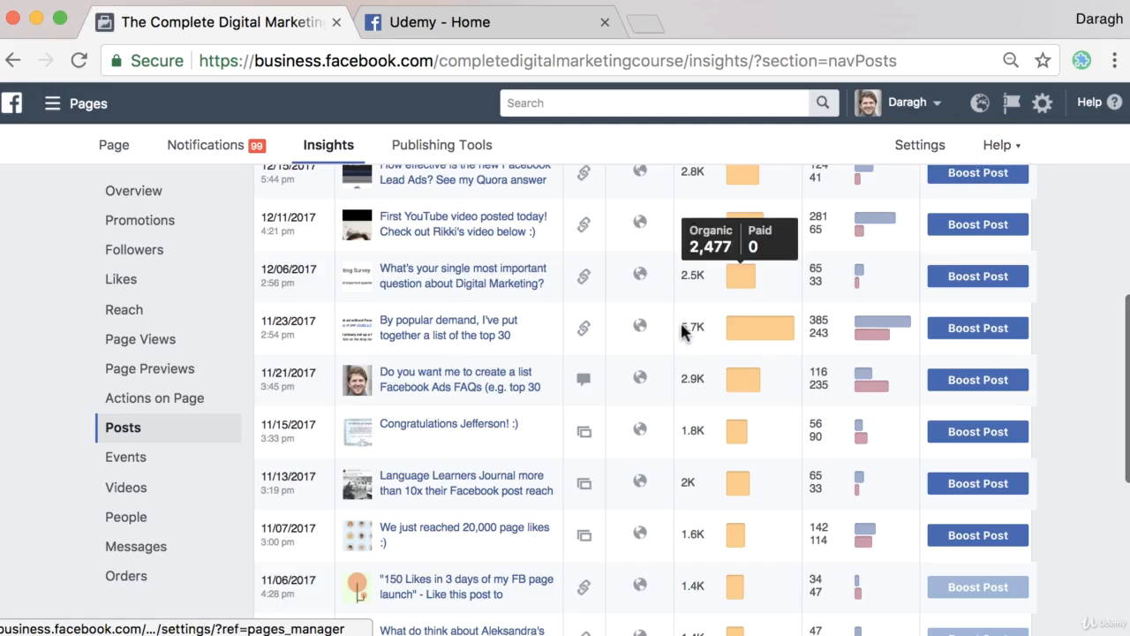
# Load older posts, open the 10/25/2017 "#DigitalMarketing summed up in one slide" details, and highlight "Thumbs up if you like! Feel free to tag friends".
pyautogui.scroll(-5, 583, 389)
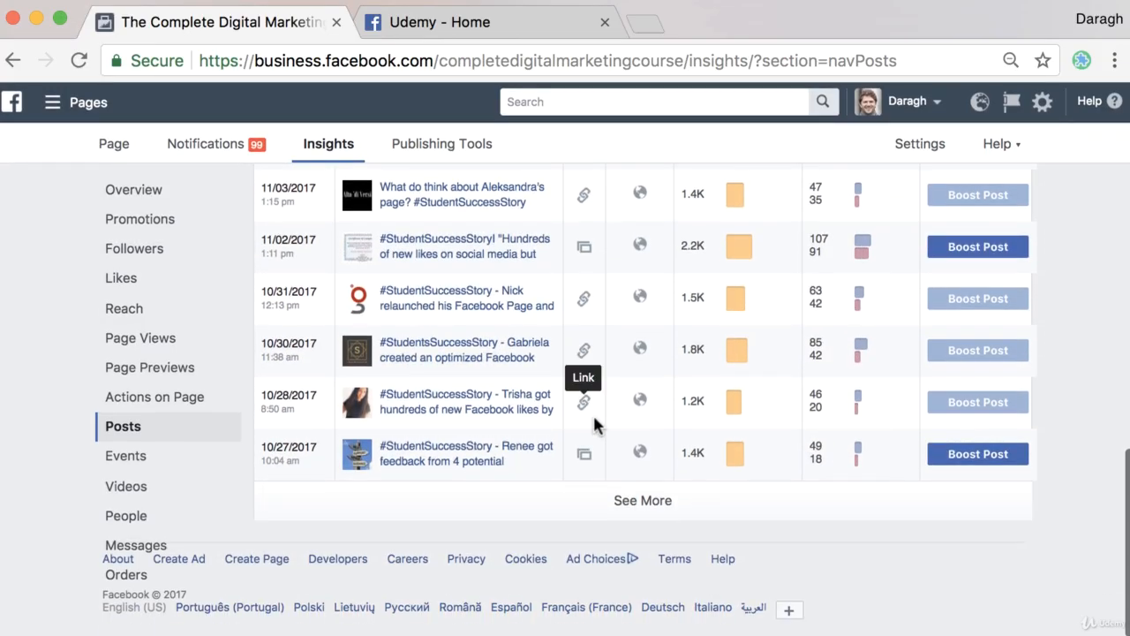
pyautogui.scroll(-4, 613, 450)
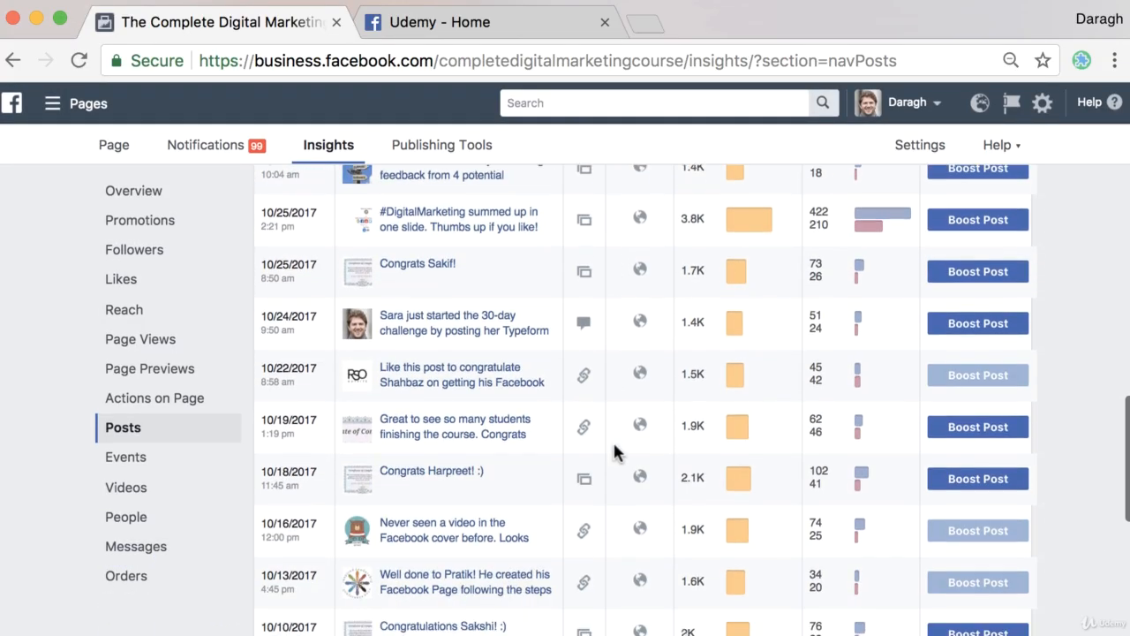
pyautogui.scroll(1, 612, 452)
pyautogui.click(499, 265)
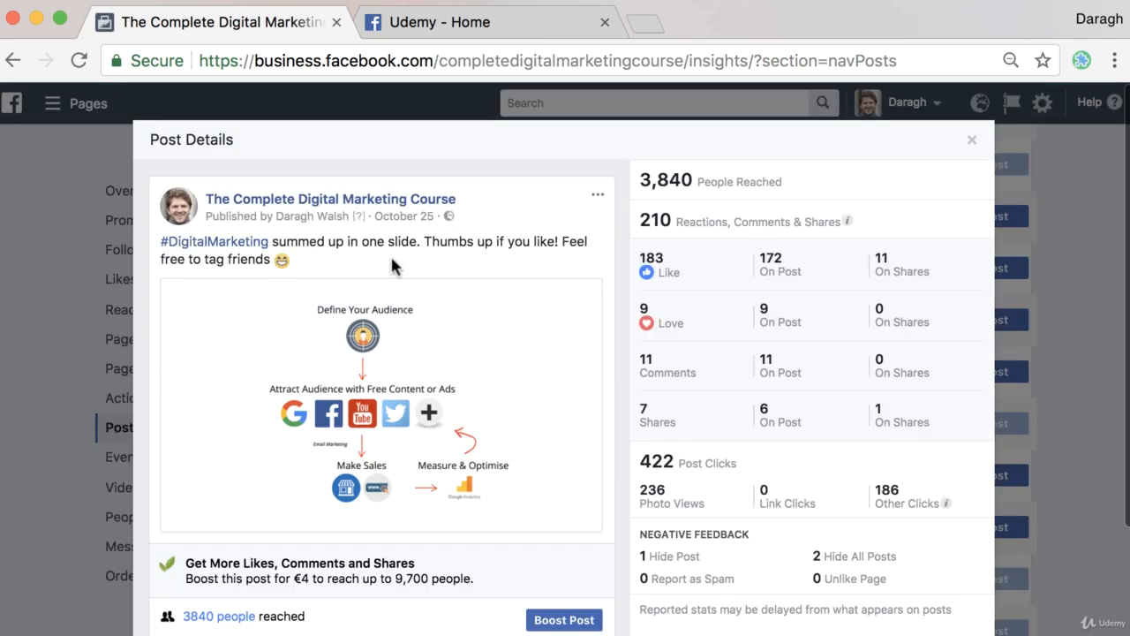
pyautogui.scroll(-1, 392, 256)
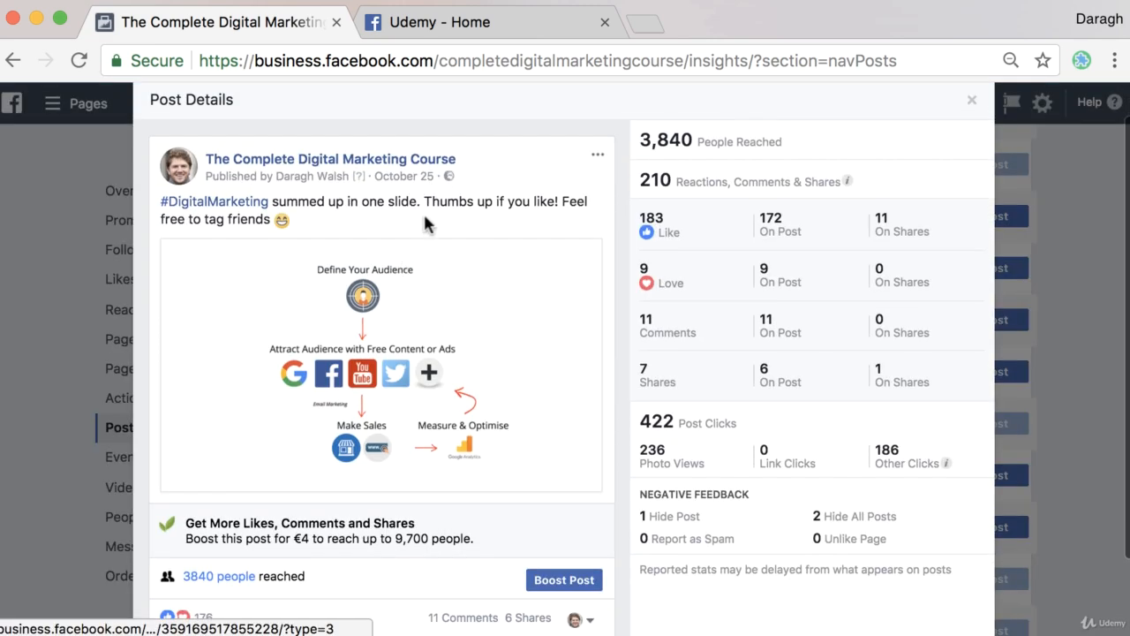
pyautogui.moveTo(423, 201); pyautogui.dragTo(398, 223)
pyautogui.scroll(-2, 490, 349)
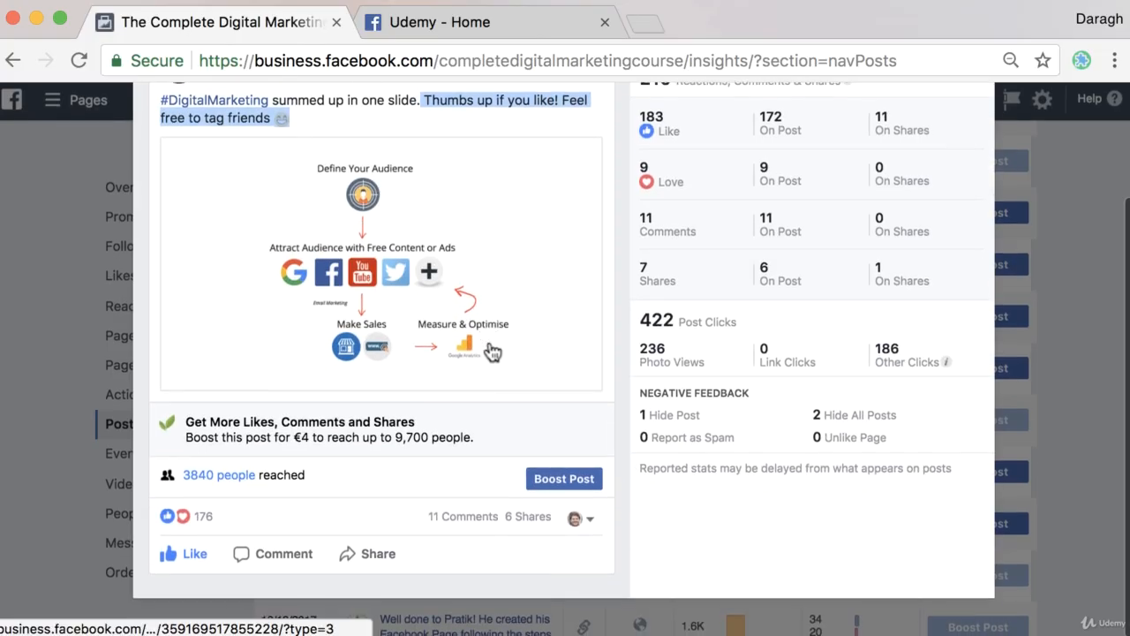
# View the list of people who shared the 10/25/2017 post, and close the list and the post details.
pyautogui.click(535, 521)
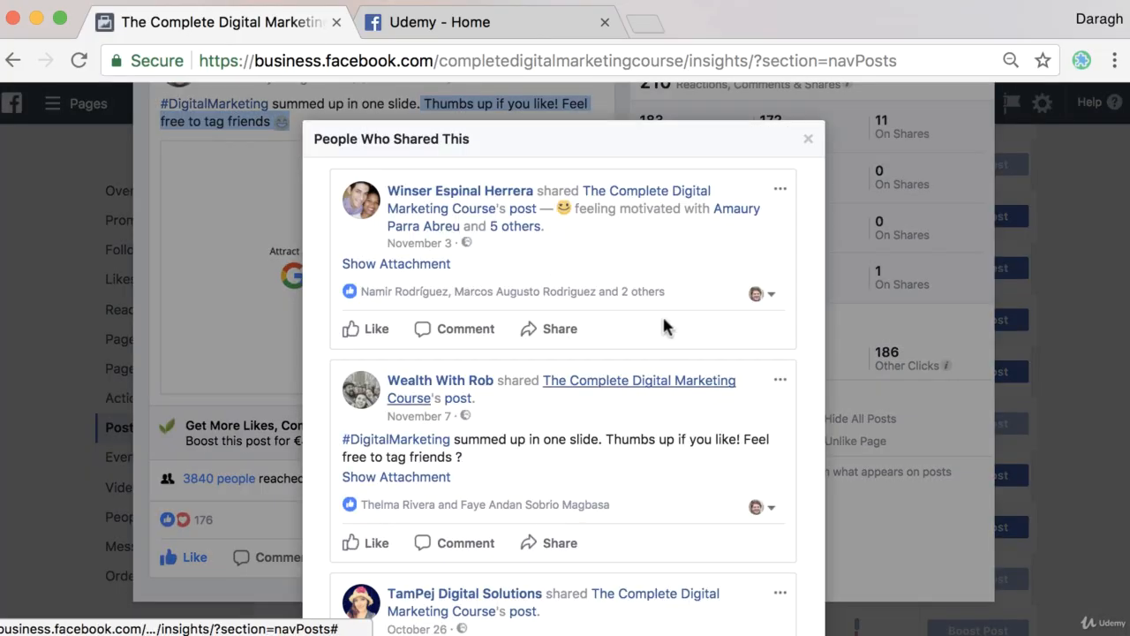
pyautogui.click(808, 141)
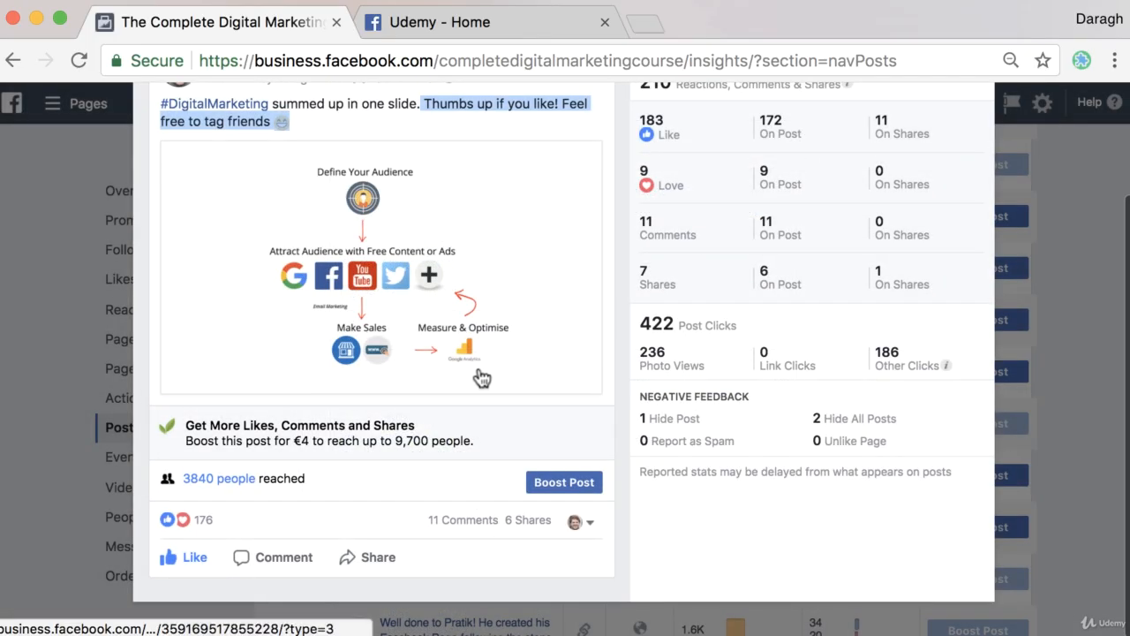
pyautogui.scroll(3, 804, 197)
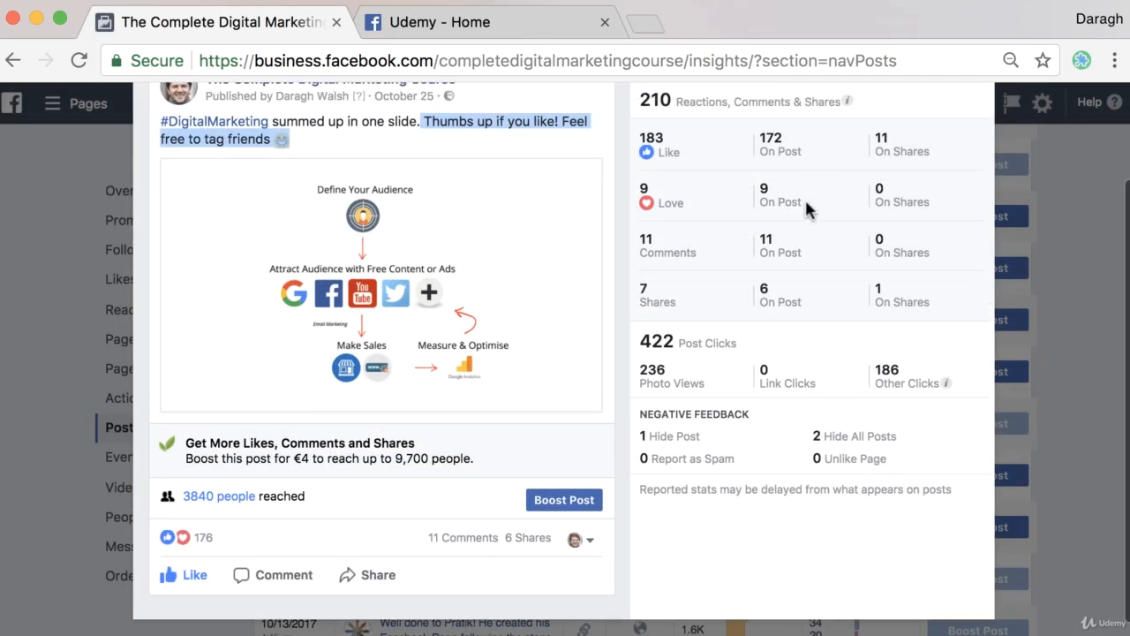
pyautogui.click(974, 143)
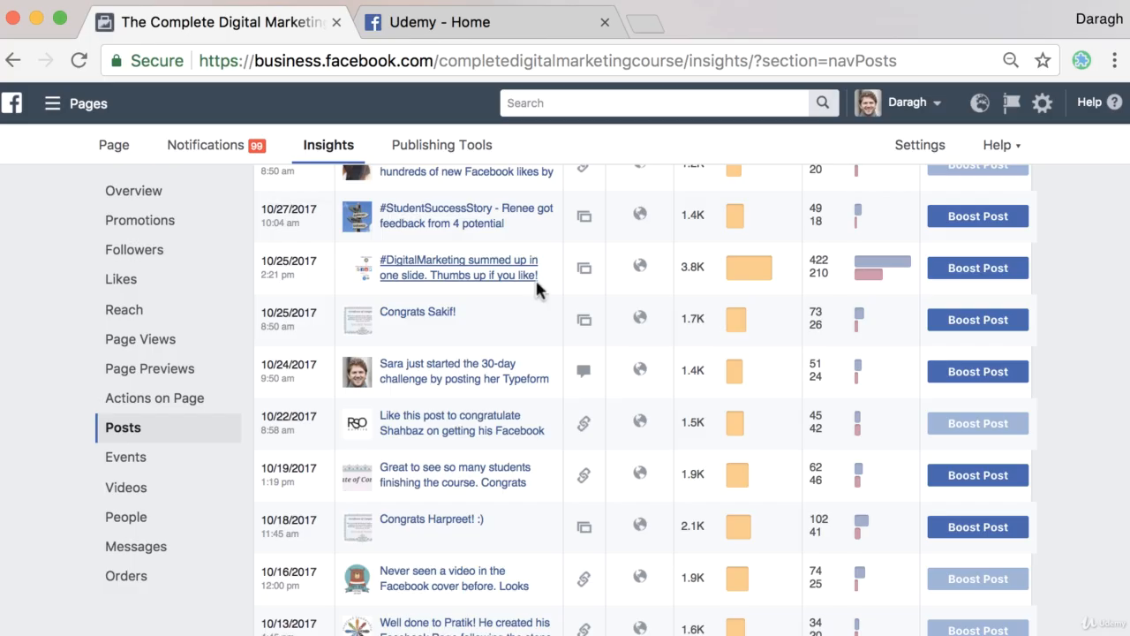
# Skim the older published posts and review the times chart of when fans are online alongside the most recent posts.
pyautogui.scroll(-5, 537, 284)
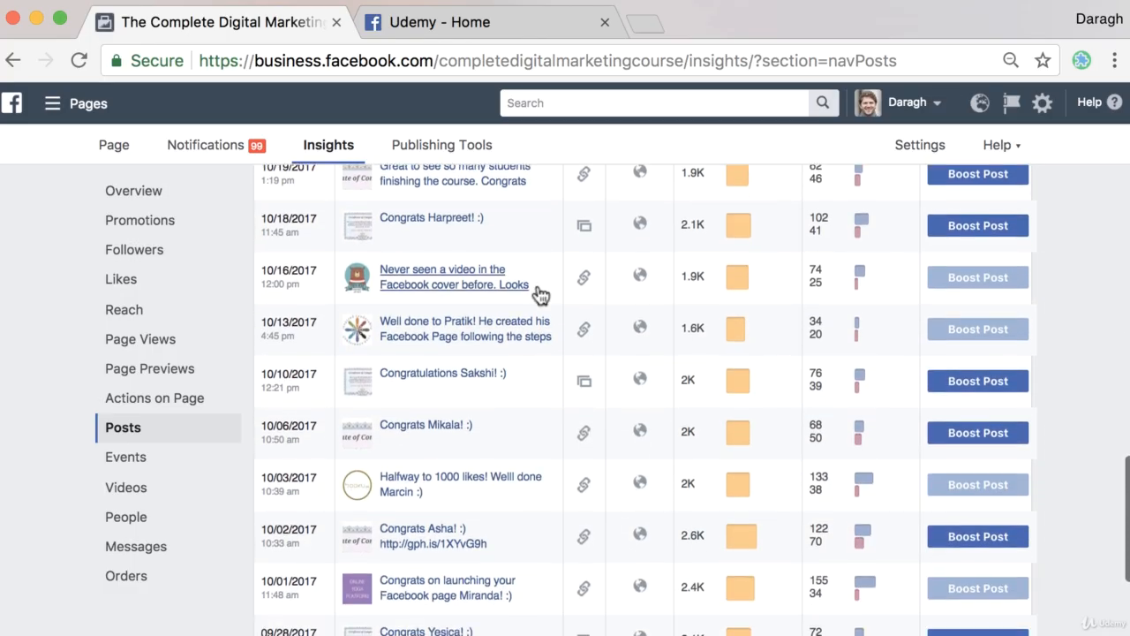
pyautogui.scroll(15, 541, 294)
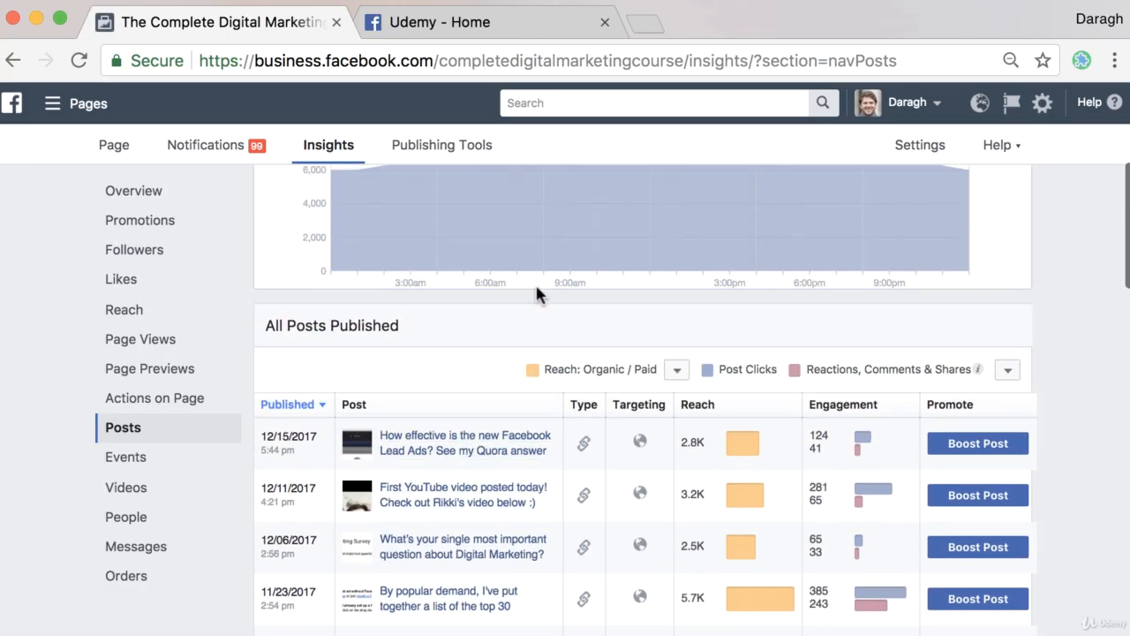
pyautogui.scroll(5, 535, 283)
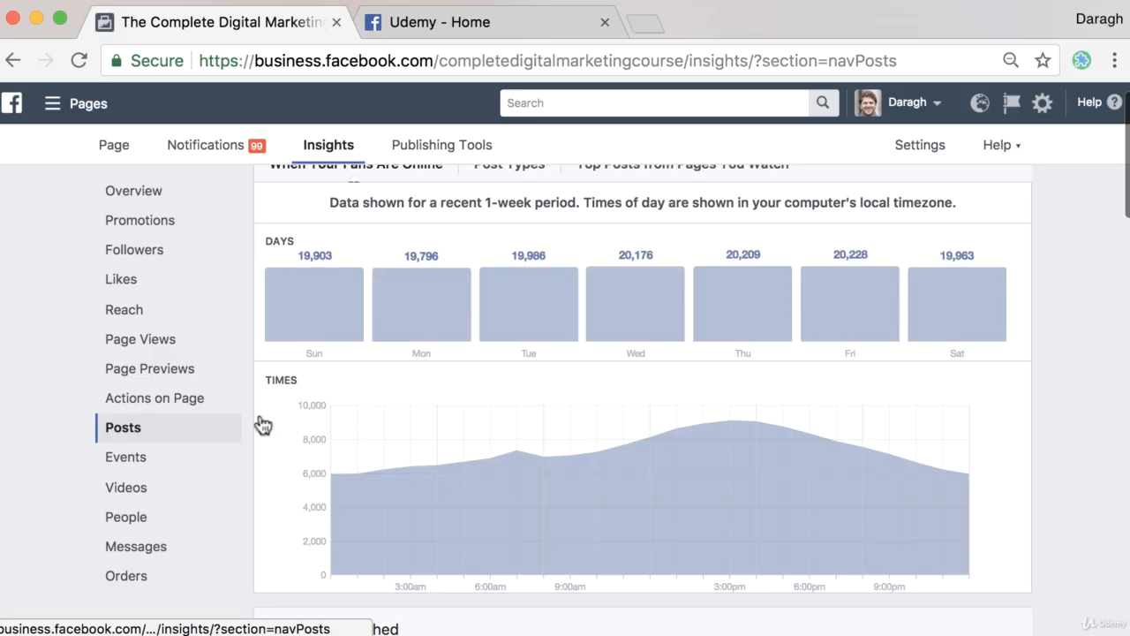
pyautogui.moveTo(612, 472)
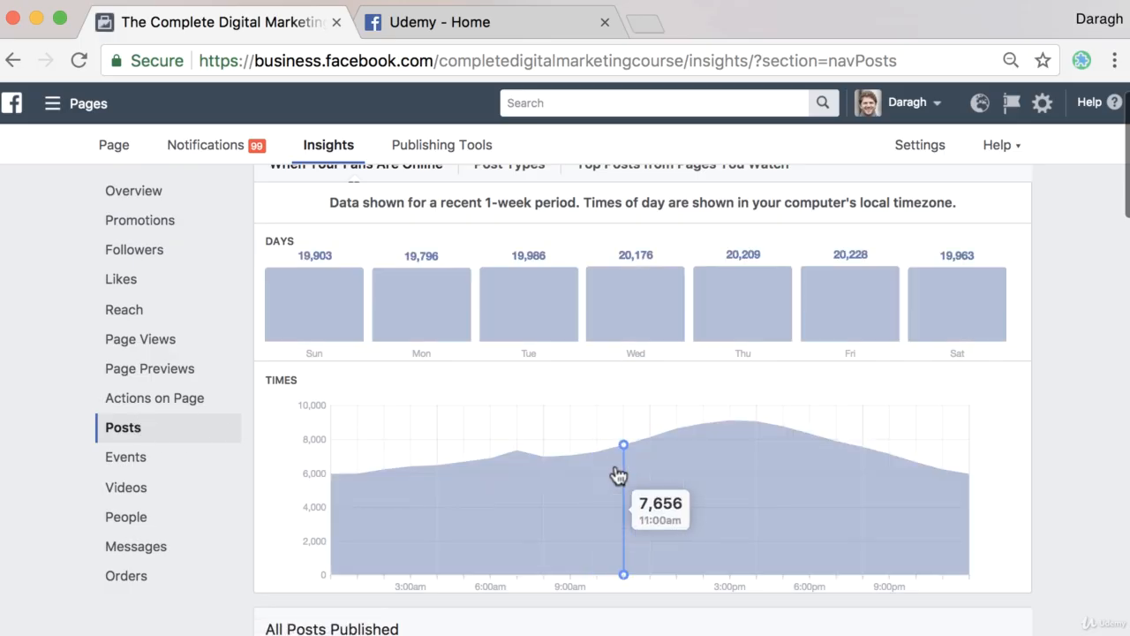
pyautogui.scroll(-7, 624, 473)
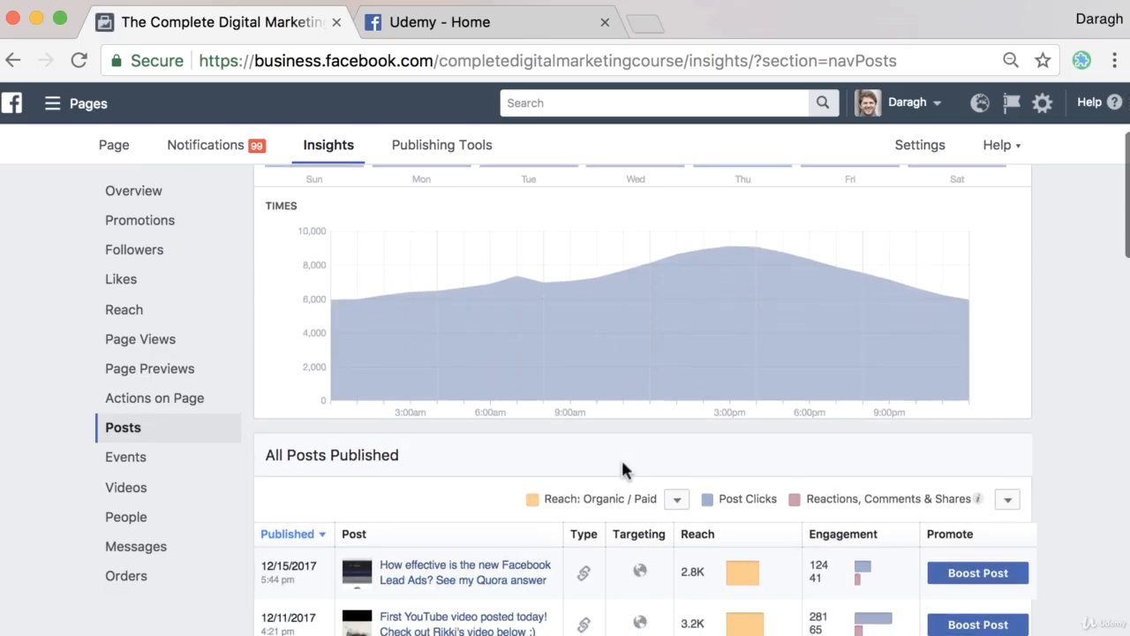
pyautogui.scroll(-2, 622, 463)
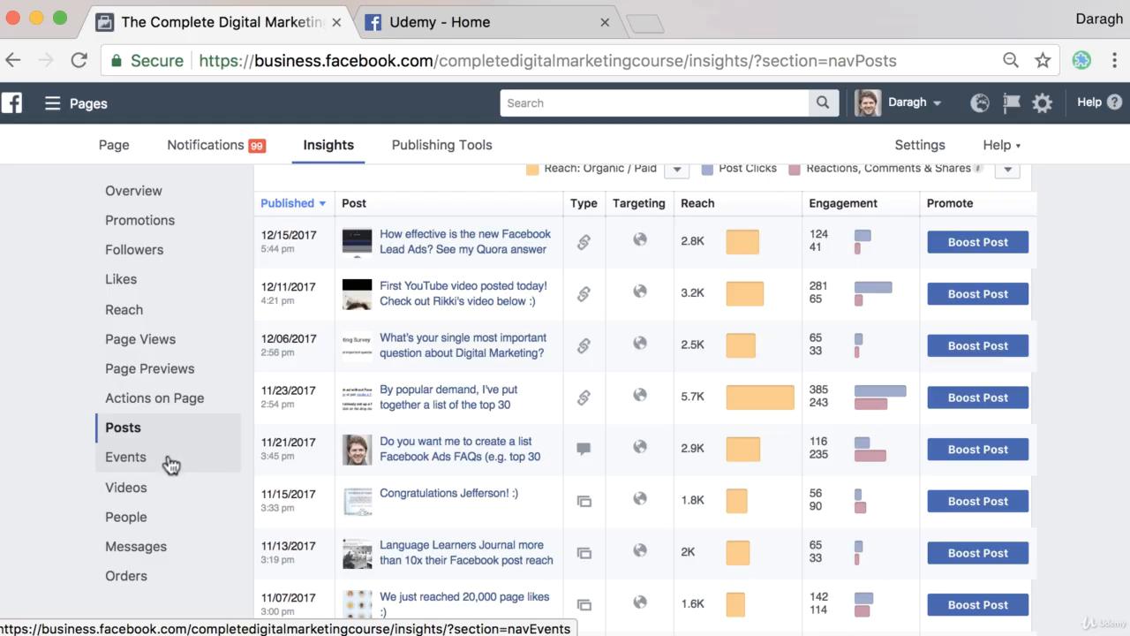
# View the Events insights, and examine the video performance chart and Top Videos list for the last 7 days.
pyautogui.click(140, 468)
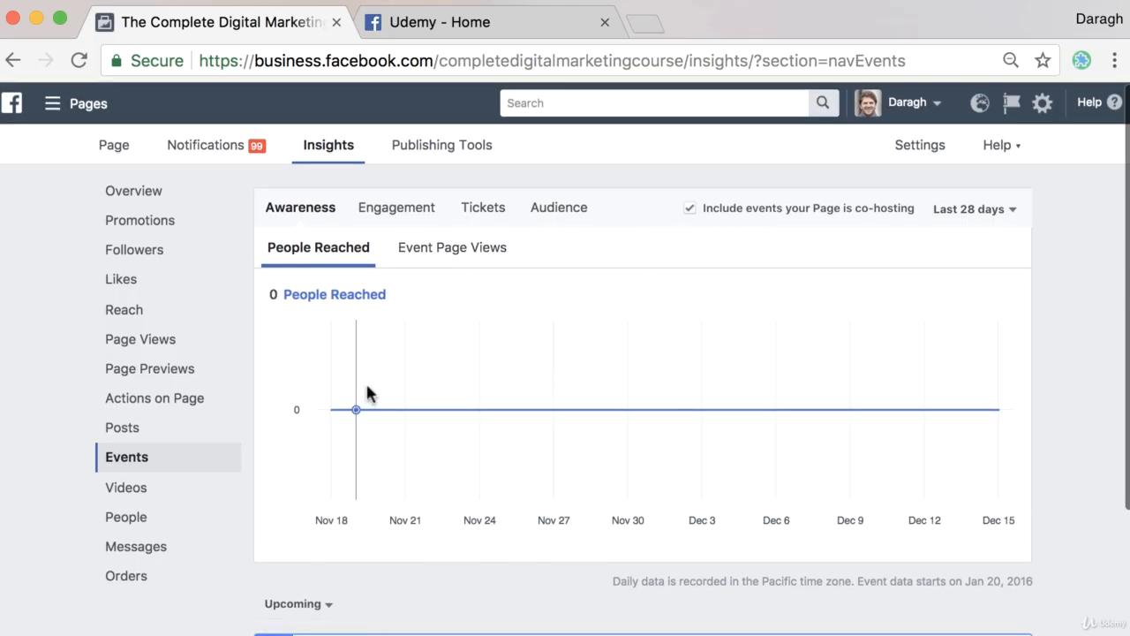
pyautogui.click(202, 499)
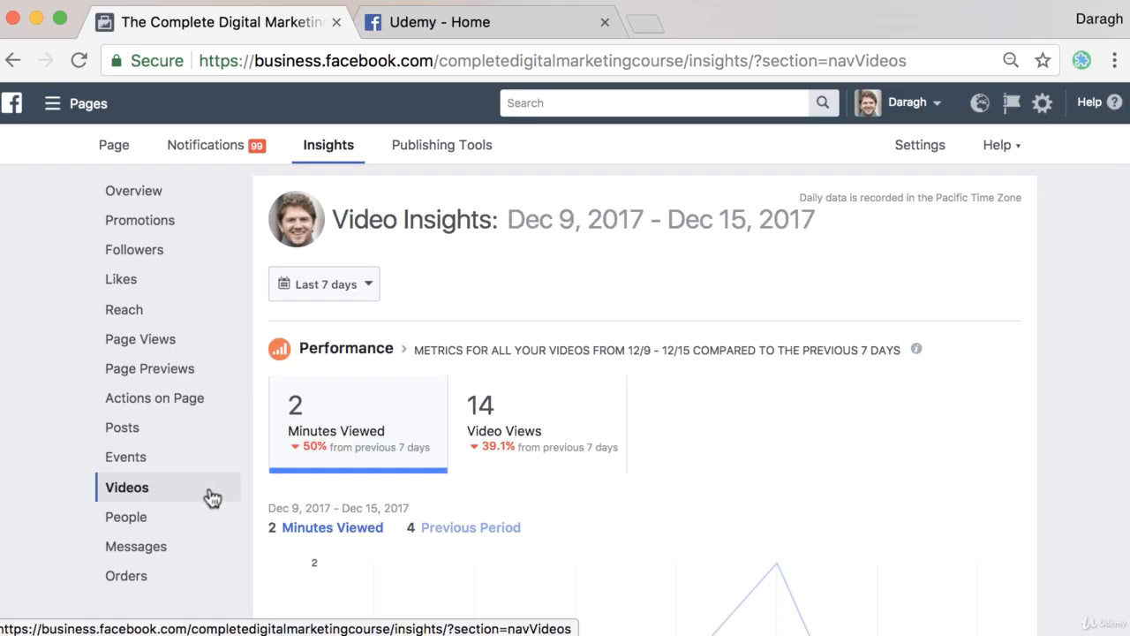
pyautogui.scroll(-5, 277, 482)
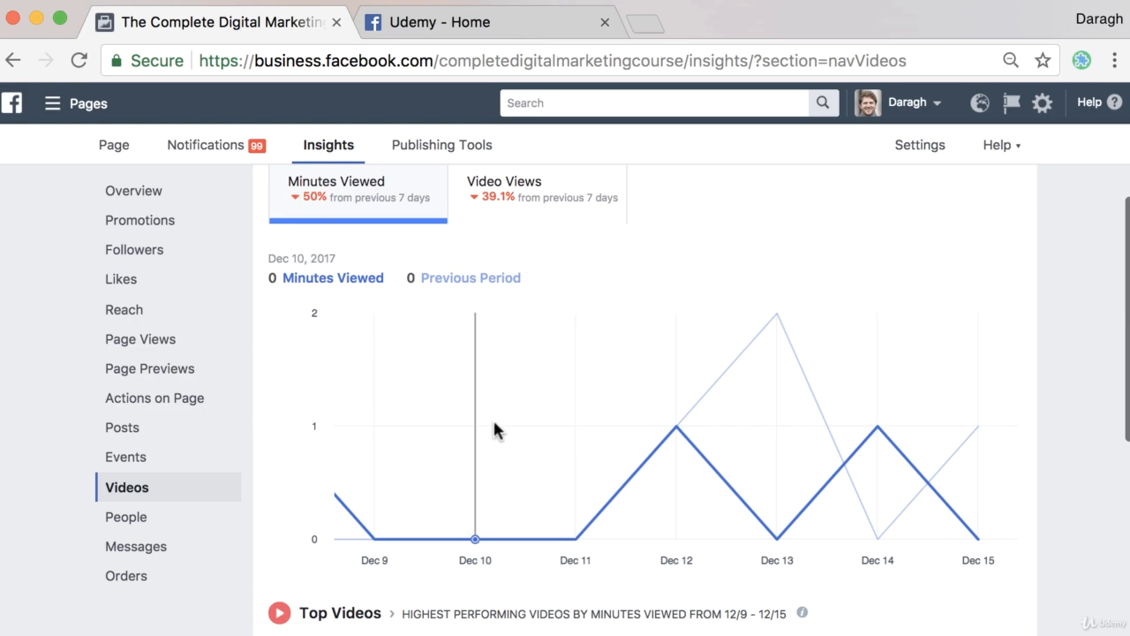
pyautogui.scroll(-5, 436, 443)
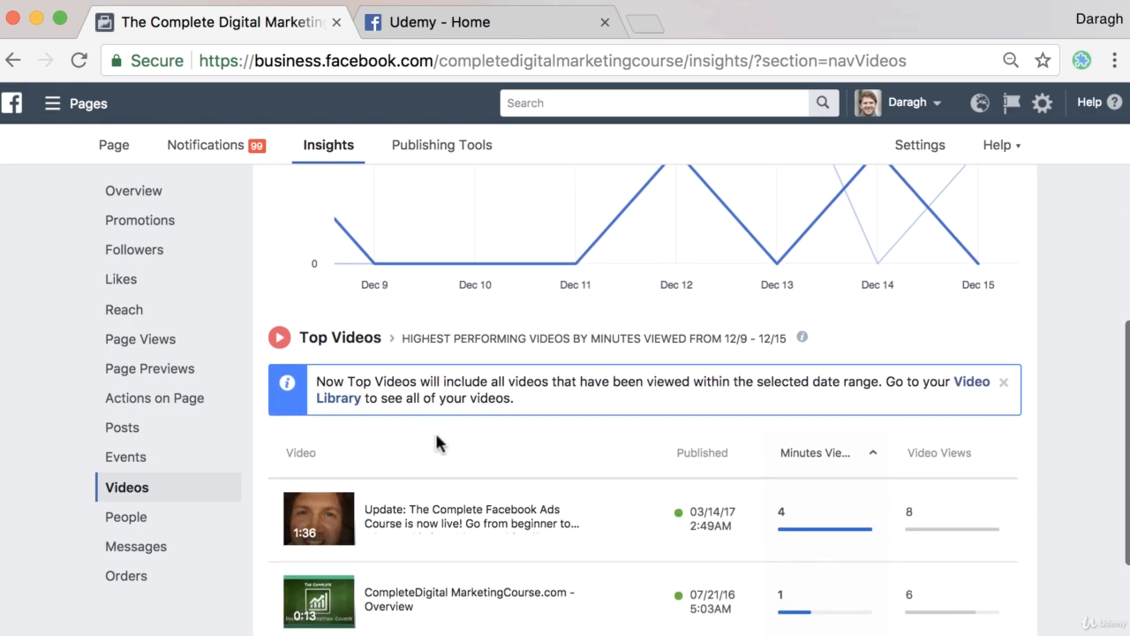
pyautogui.scroll(-2, 729, 502)
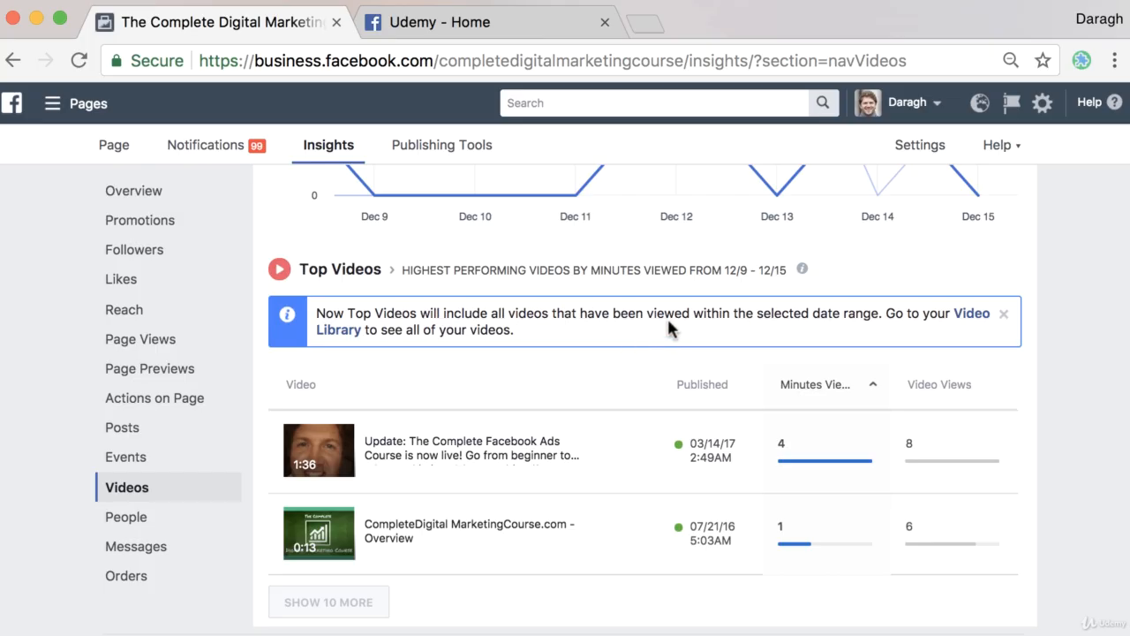
pyautogui.scroll(6, 679, 321)
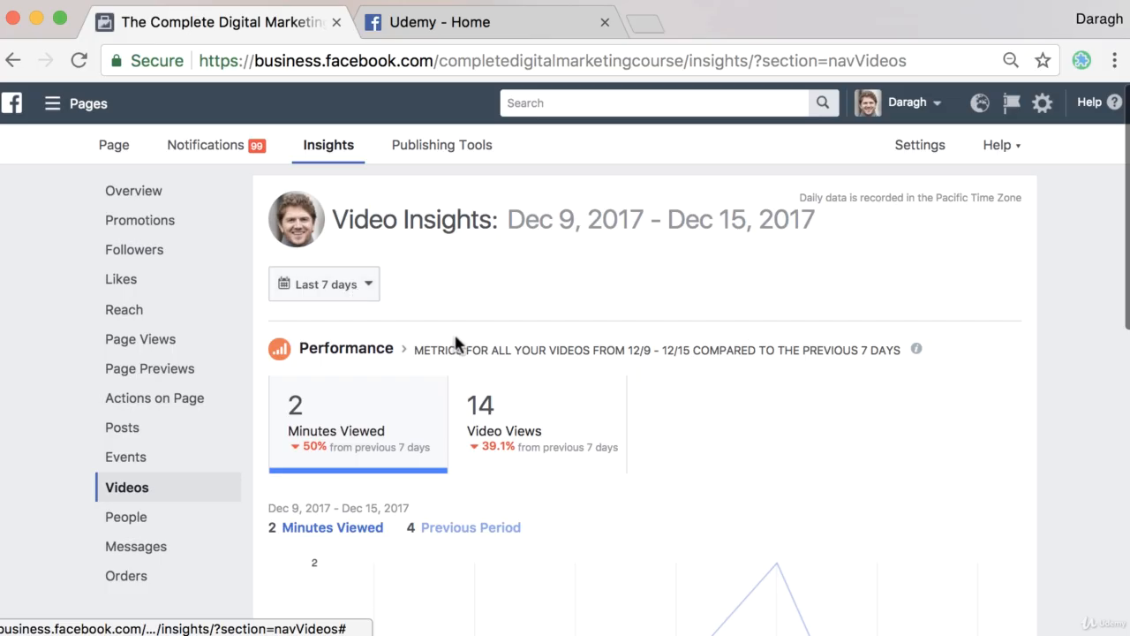
pyautogui.scroll(-6, 455, 375)
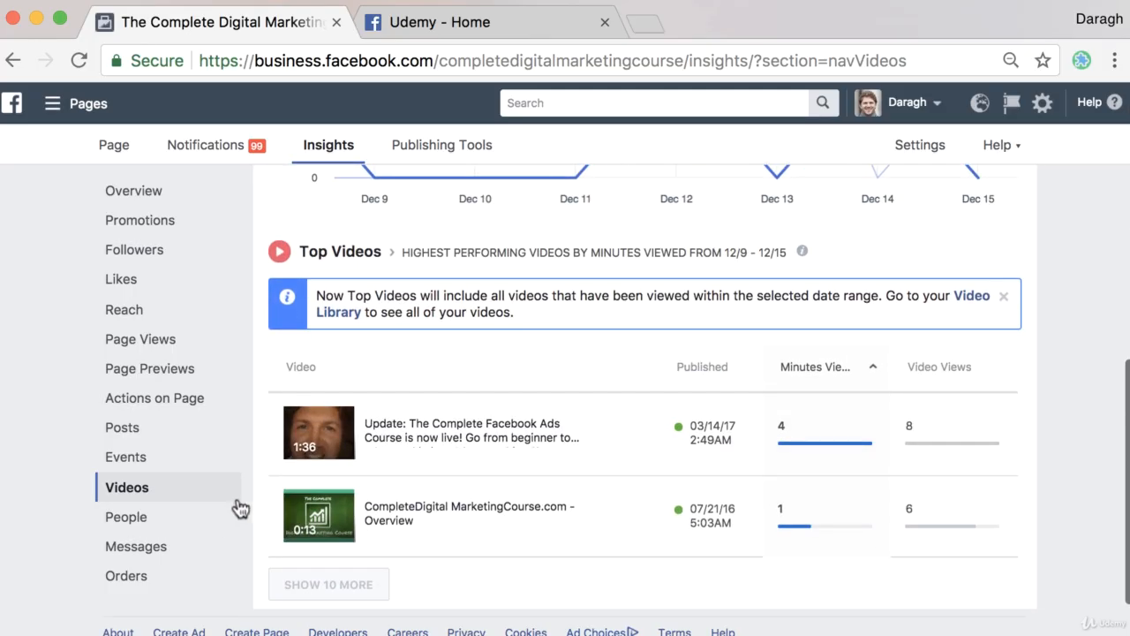
# Open the People insights and compare the demographics of Your Fans with those of Your Followers.
pyautogui.click(172, 521)
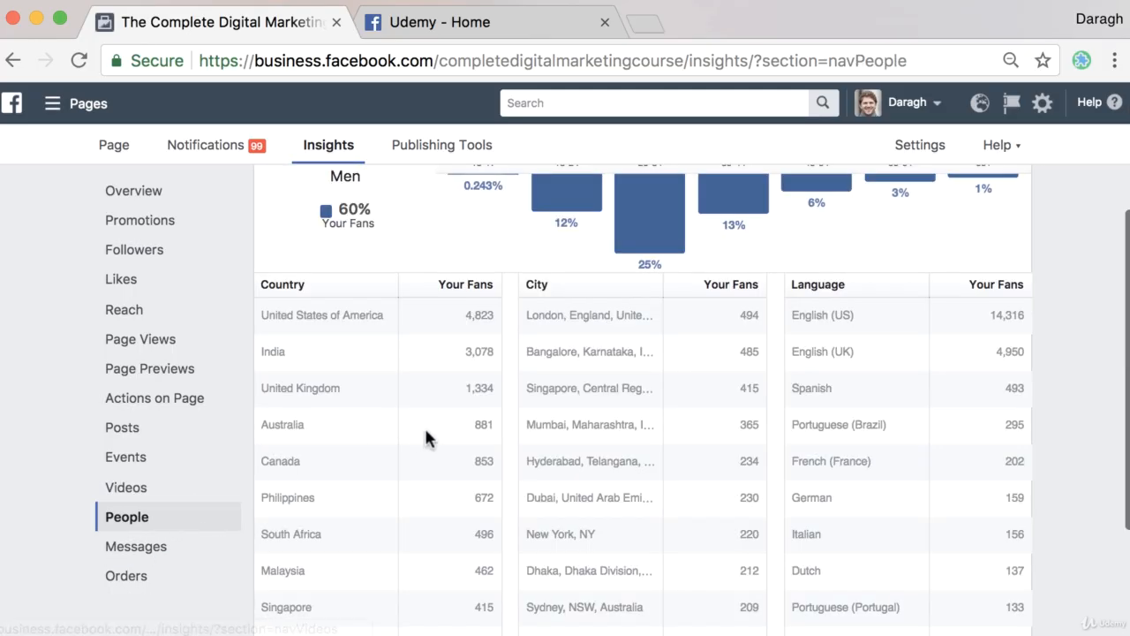
pyautogui.scroll(3, 424, 439)
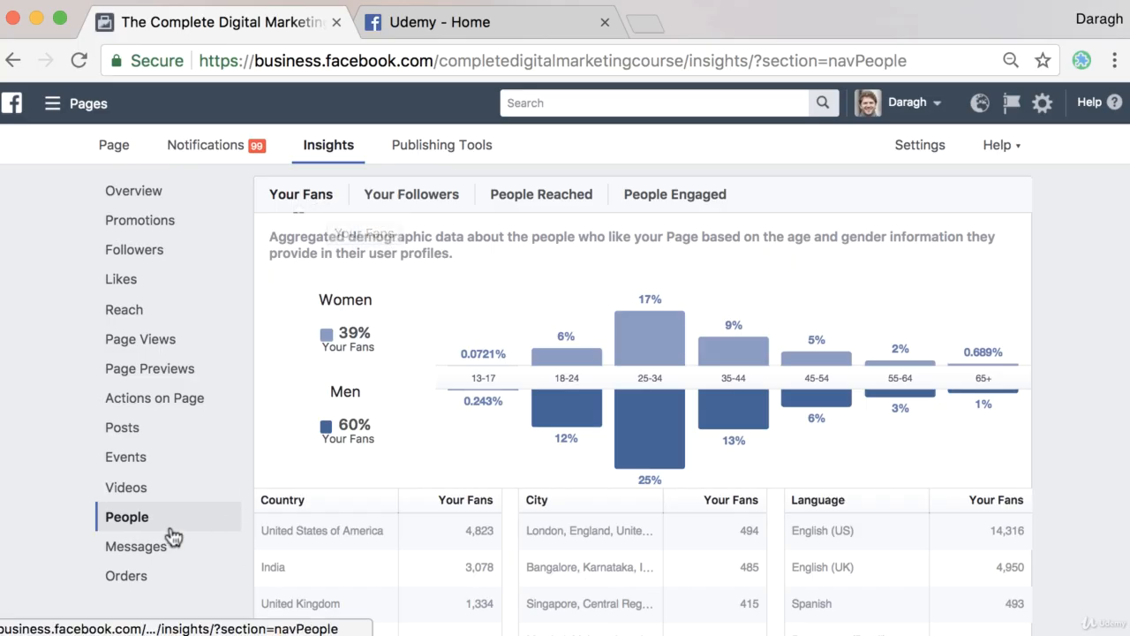
pyautogui.click(394, 206)
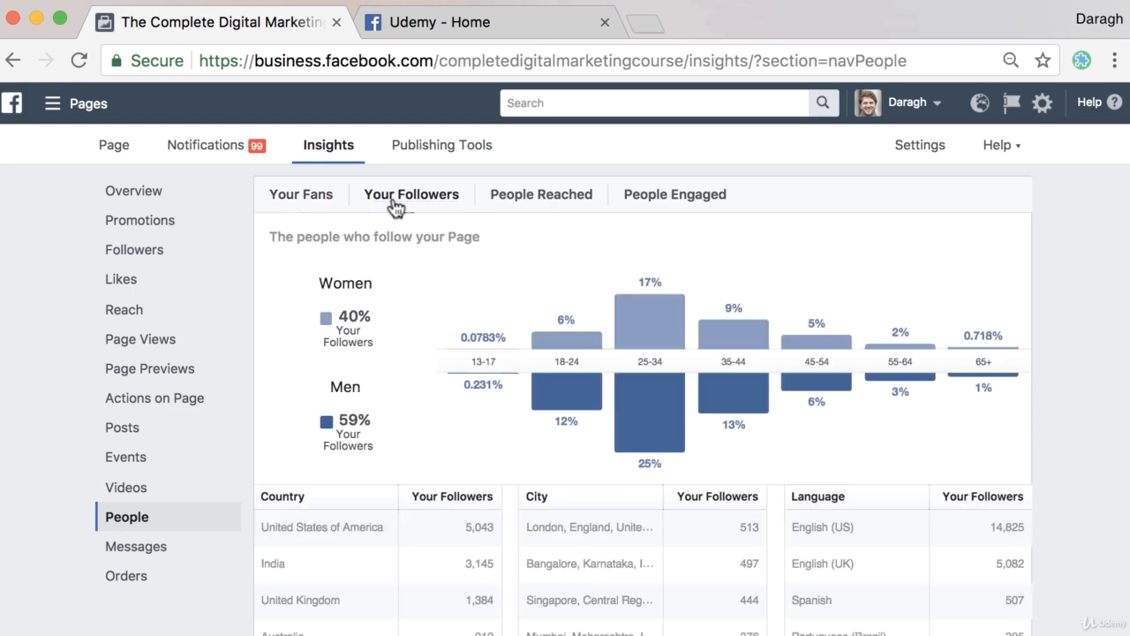
pyautogui.click(299, 204)
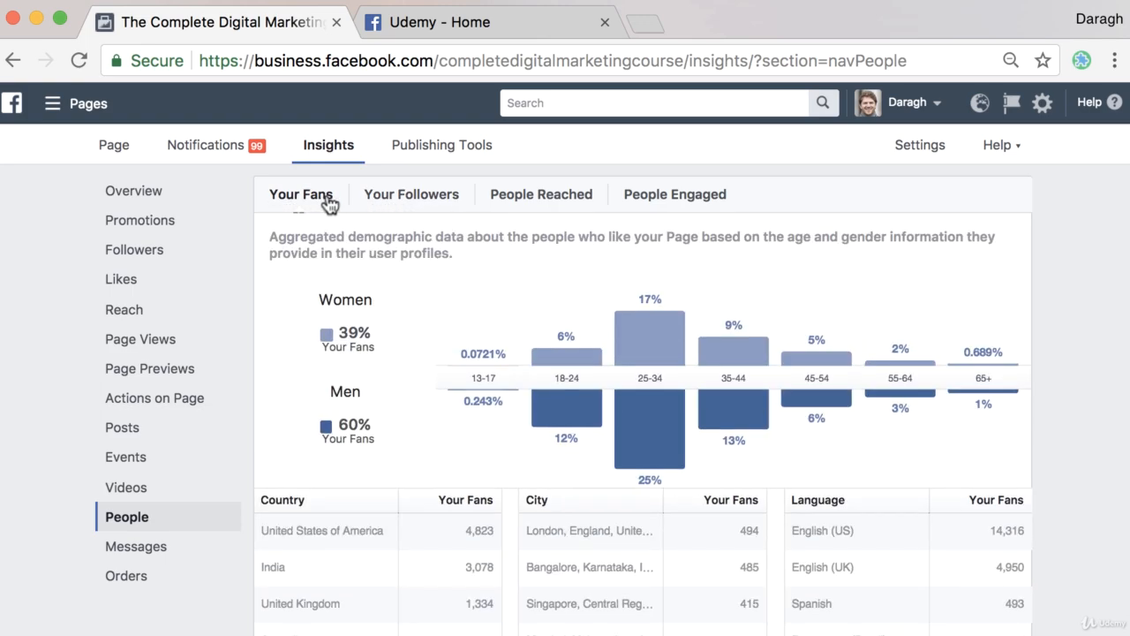
pyautogui.click(391, 205)
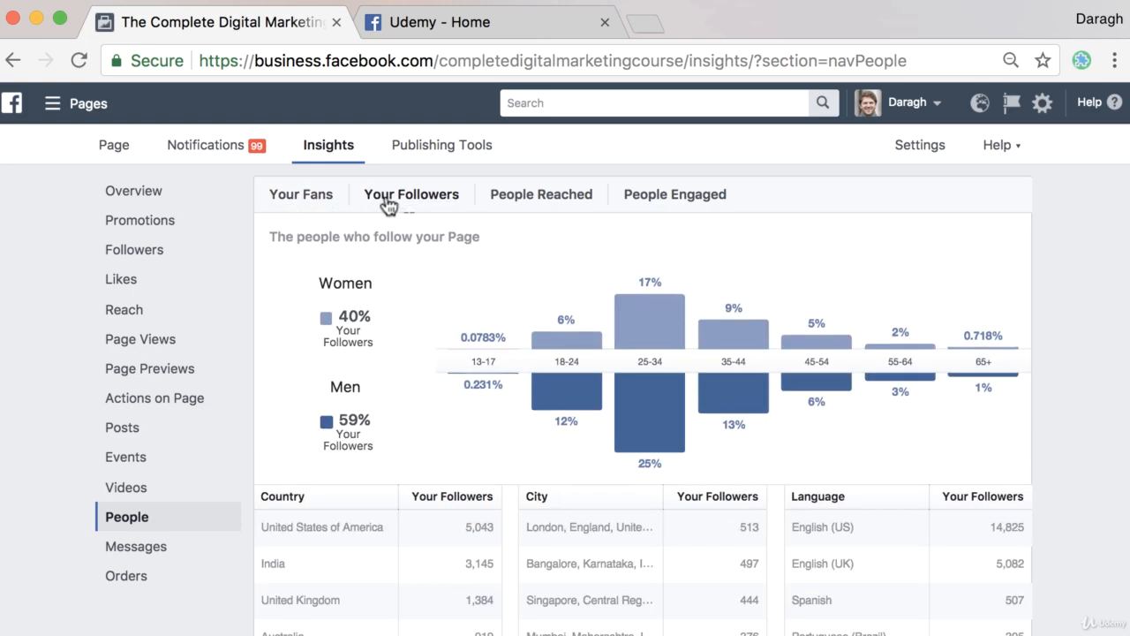
# Examine the 25-34 age group of men and women among the followers and check it against Your Fans.
pyautogui.moveTo(661, 463)
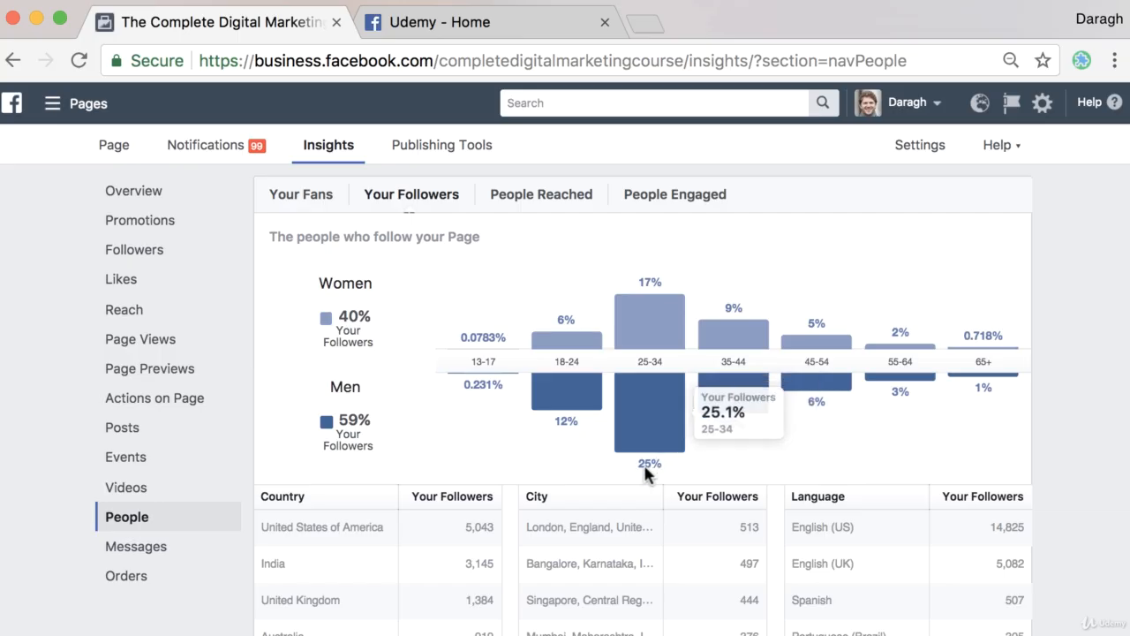
pyautogui.moveTo(645, 322)
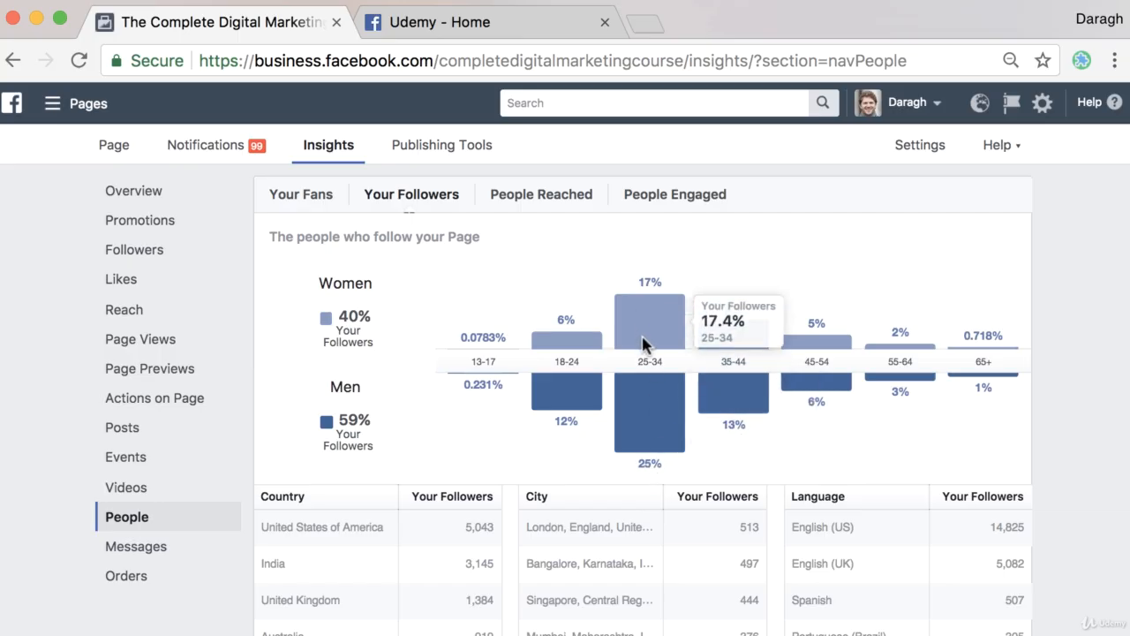
pyautogui.moveTo(654, 423)
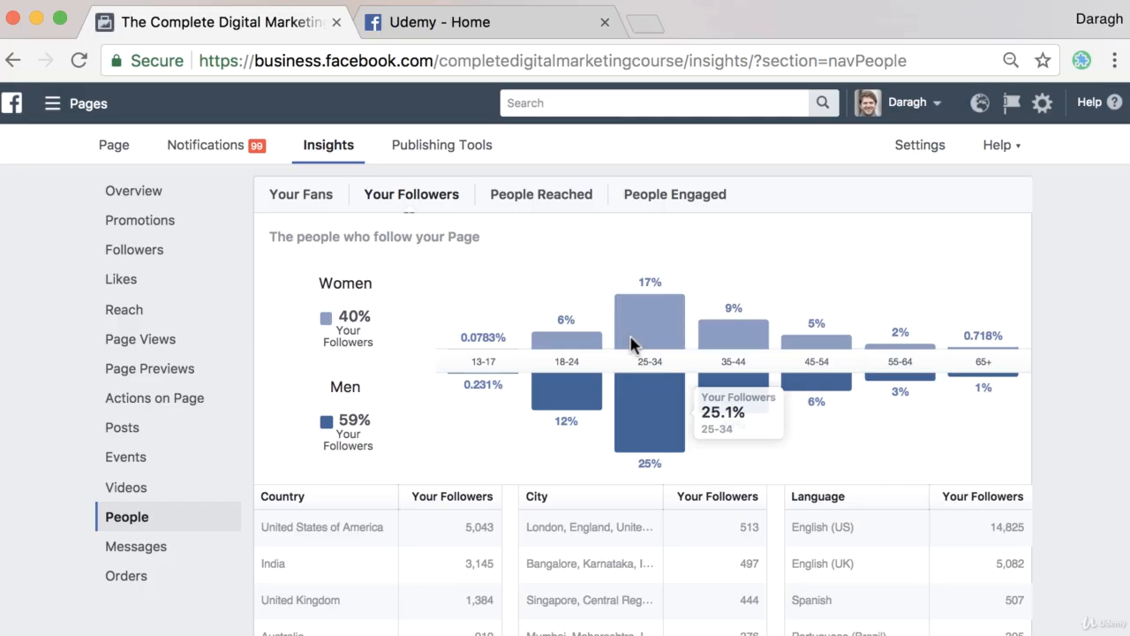
pyautogui.click(326, 199)
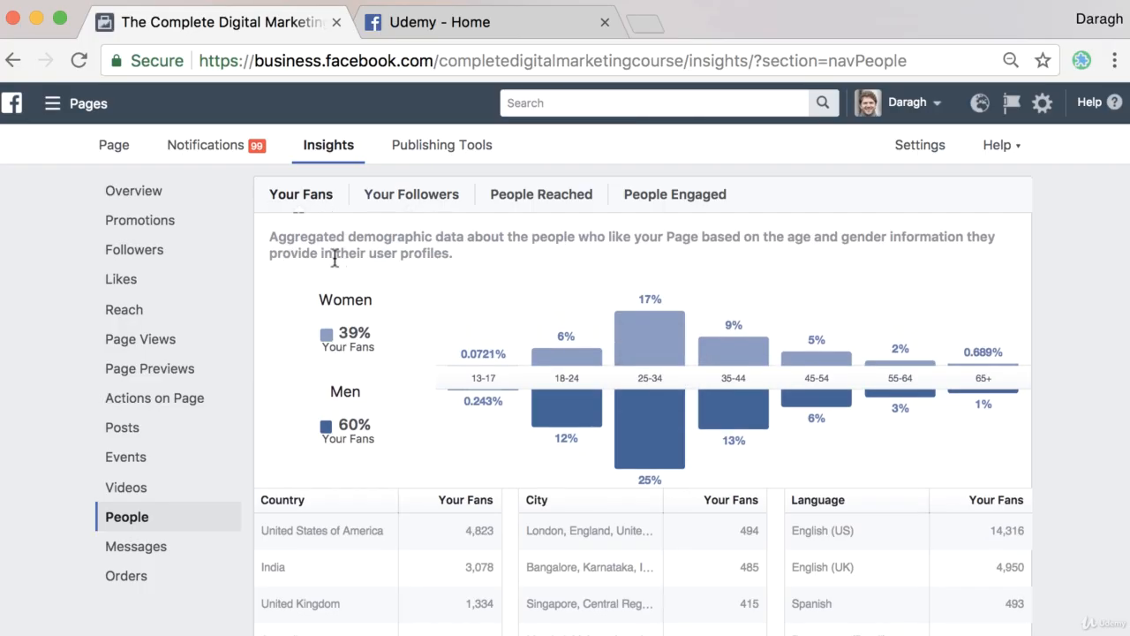
pyautogui.click(391, 201)
# View the People Reached demographics by age, gender, country, city and language.
pyautogui.click(518, 196)
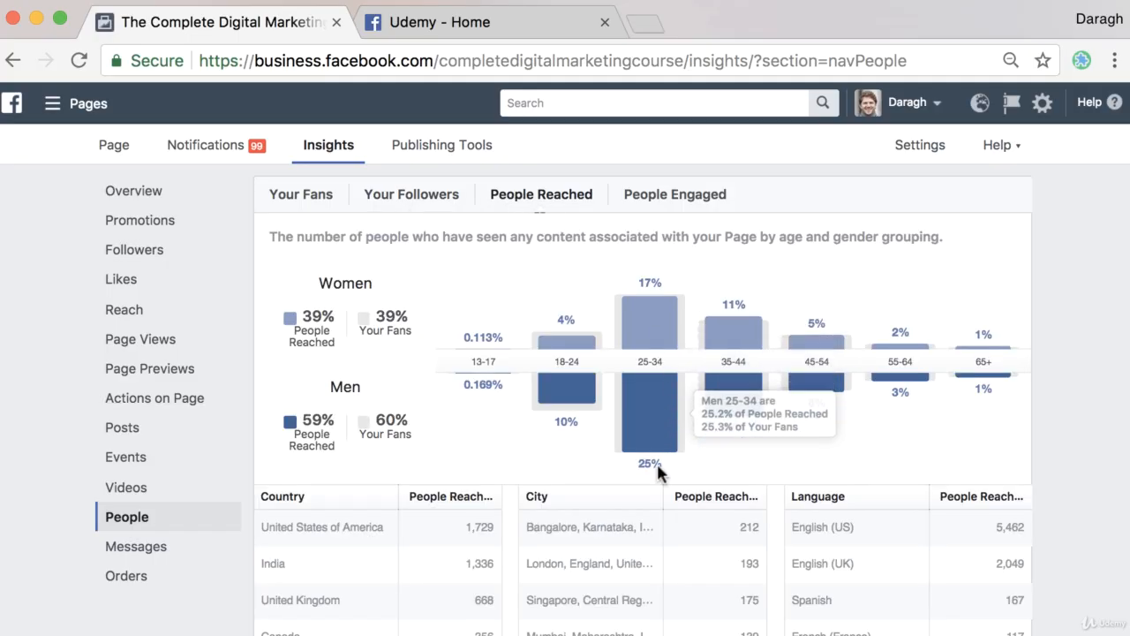
pyautogui.scroll(-2, 565, 221)
pyautogui.scroll(2, 566, 216)
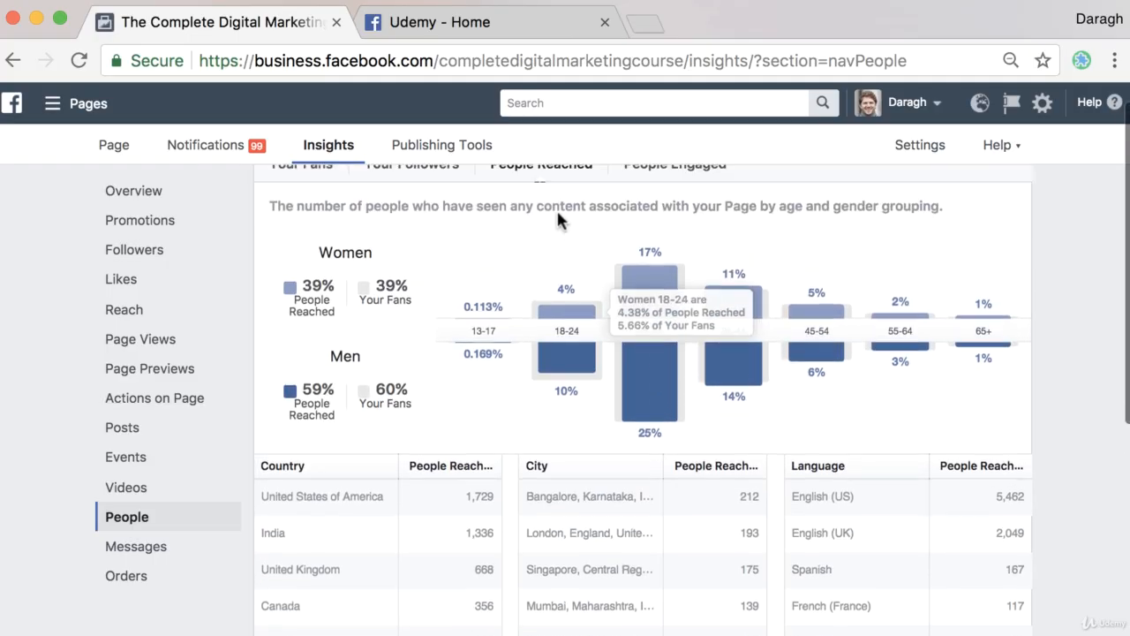
# Open the People Engaged demographics and examine the breakdown by age and gender.
pyautogui.click(651, 203)
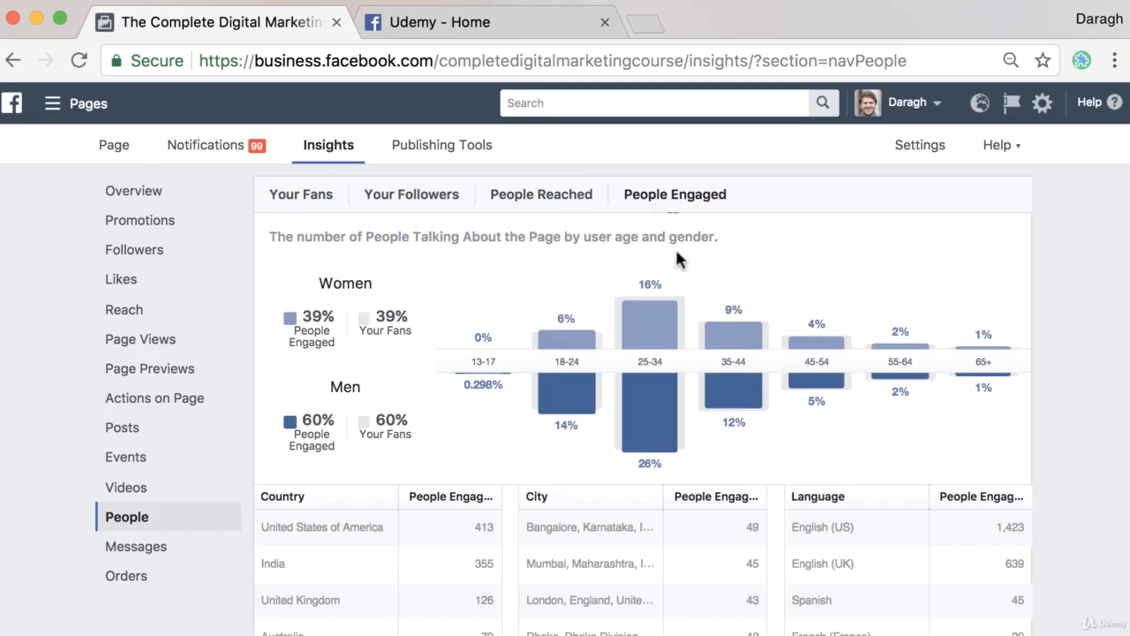
pyautogui.moveTo(676, 424)
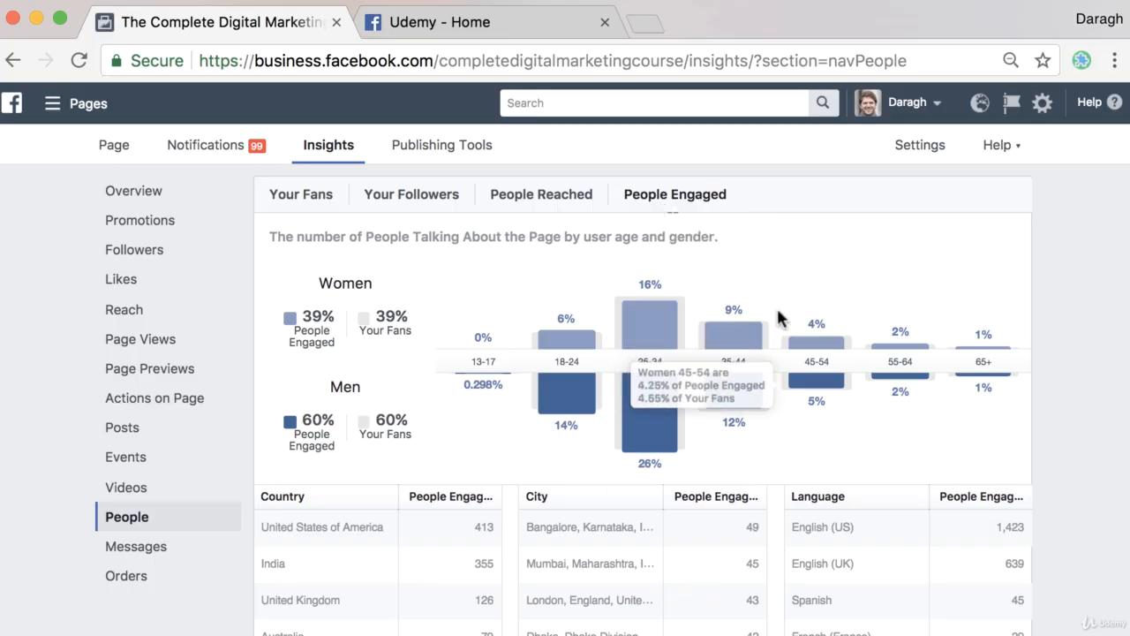
pyautogui.scroll(-1, 596, 313)
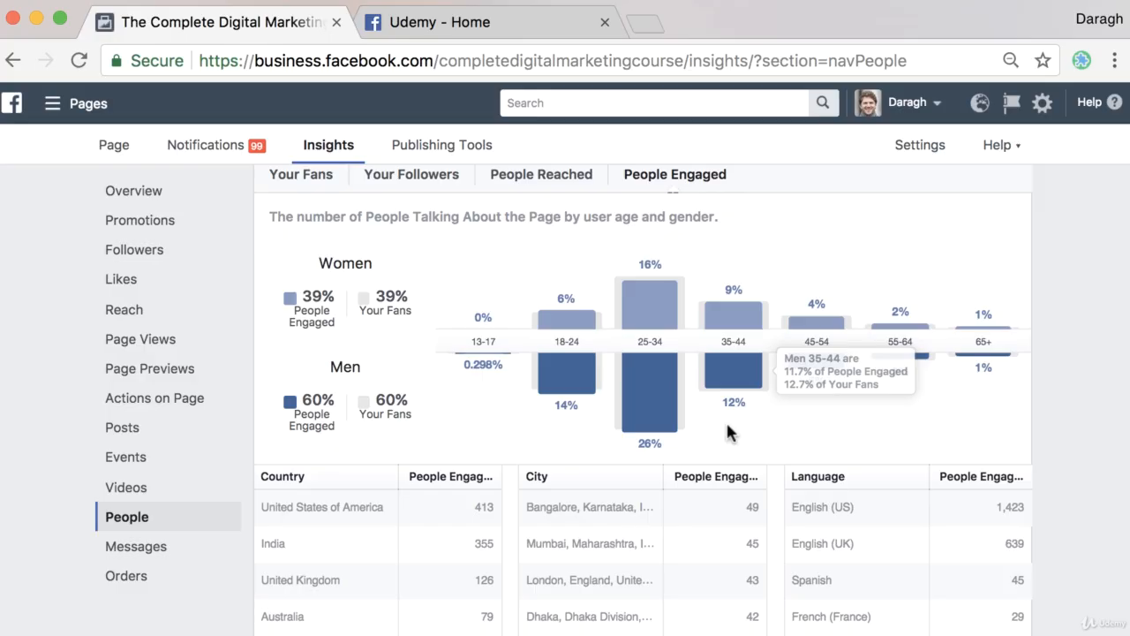
# Examine the country, city and language tables for People Engaged alongside the age and gender chart.
pyautogui.scroll(-3, 726, 431)
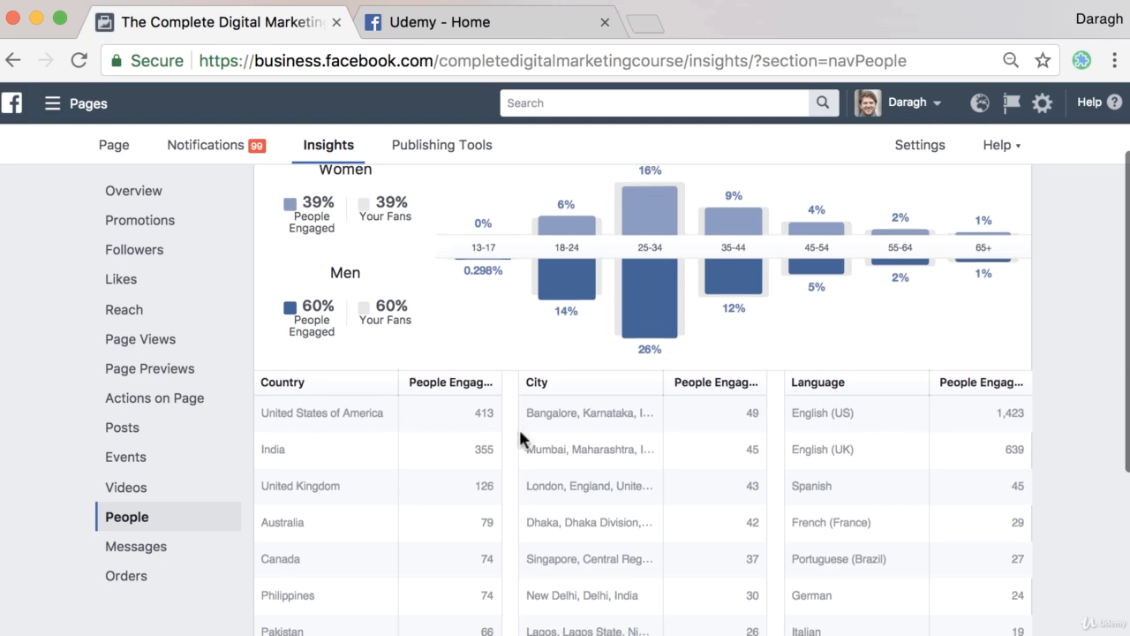
pyautogui.scroll(2, 511, 425)
pyautogui.scroll(-1, 515, 439)
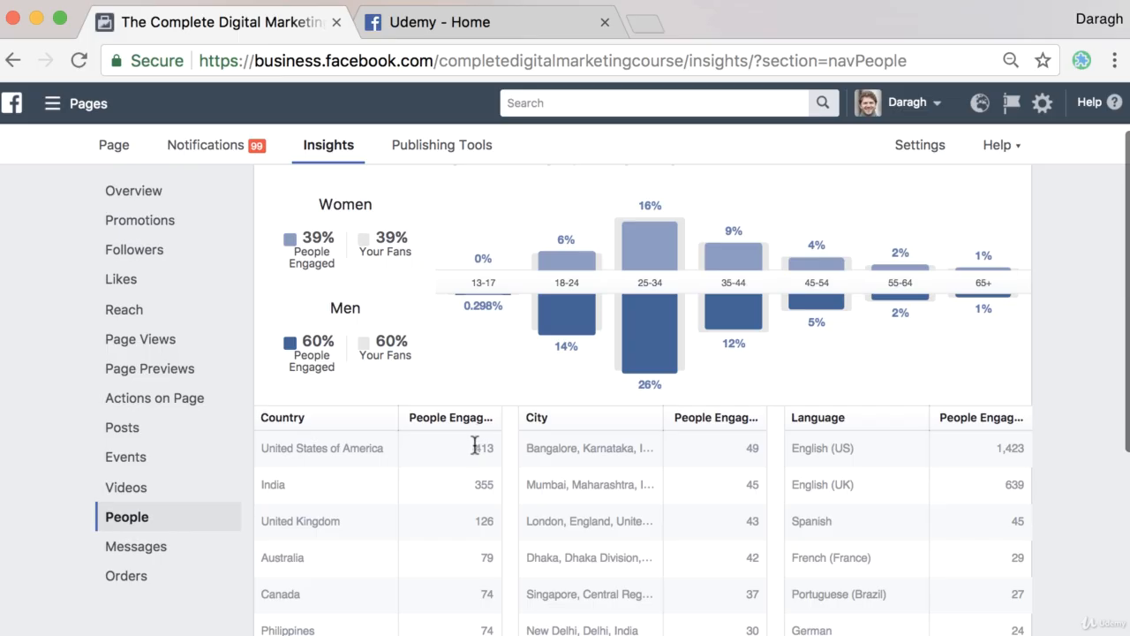
pyautogui.scroll(1, 473, 455)
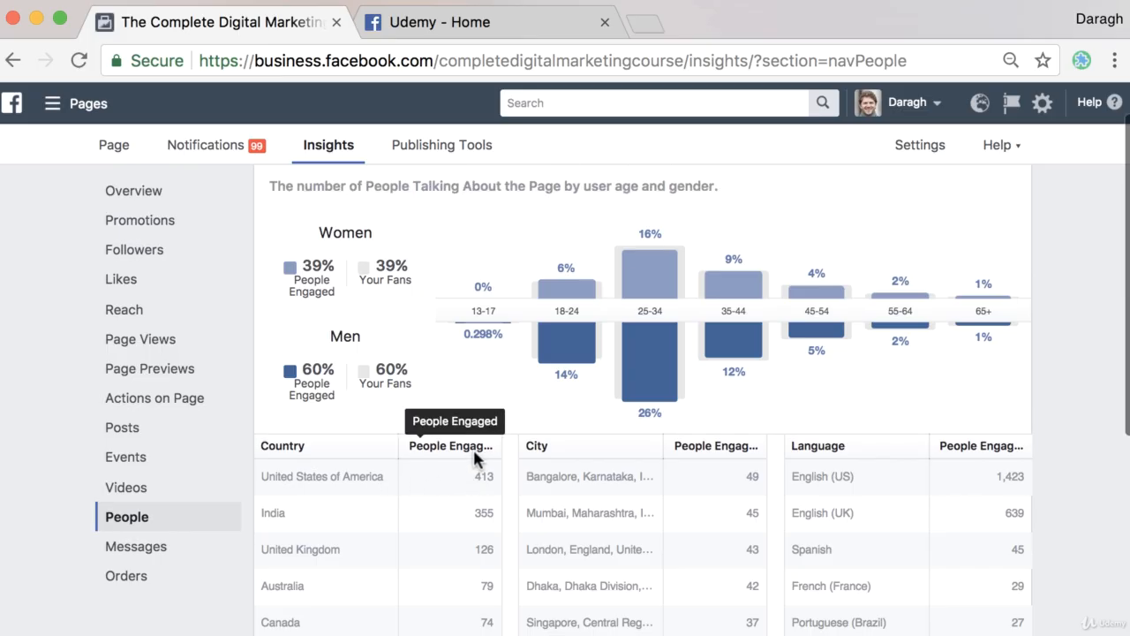
pyautogui.scroll(2, 474, 455)
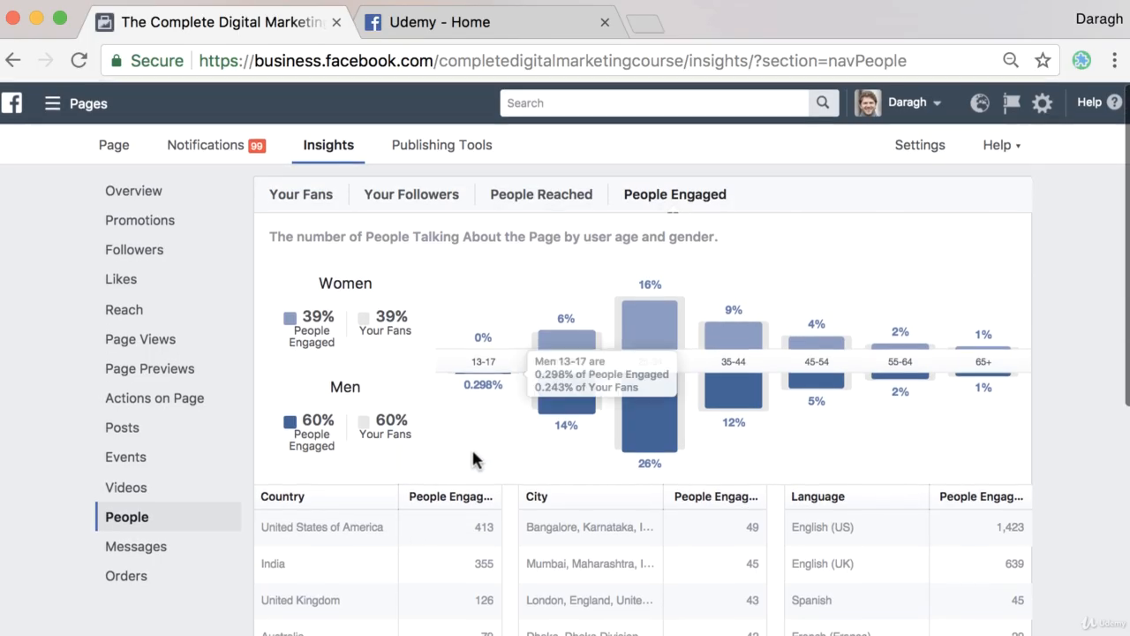
pyautogui.scroll(-1, 473, 452)
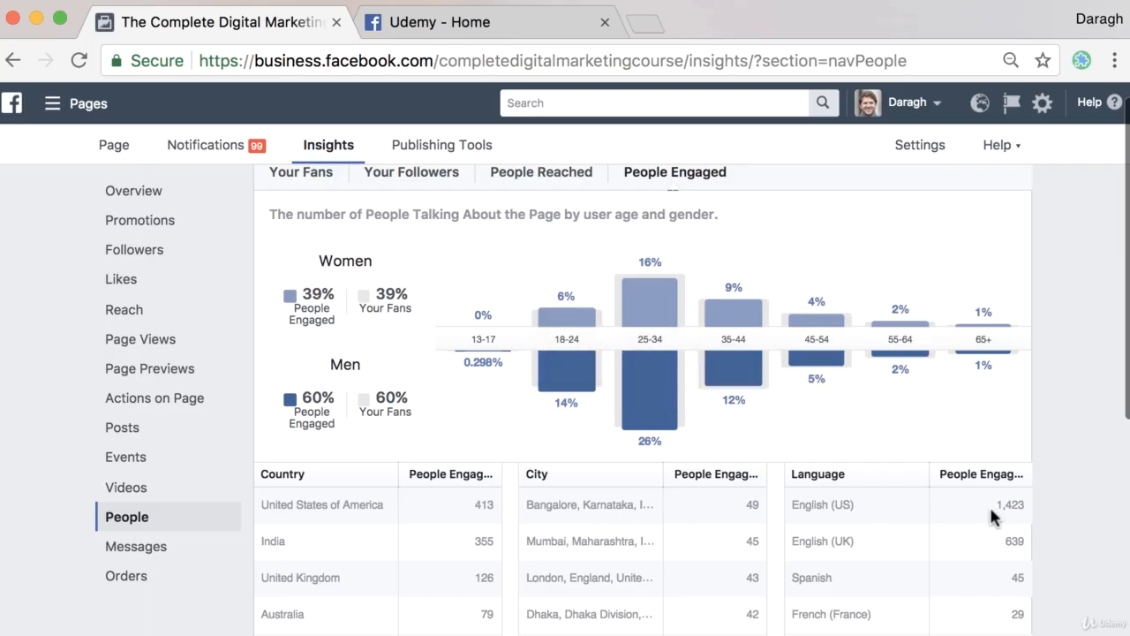
pyautogui.moveTo(633, 383)
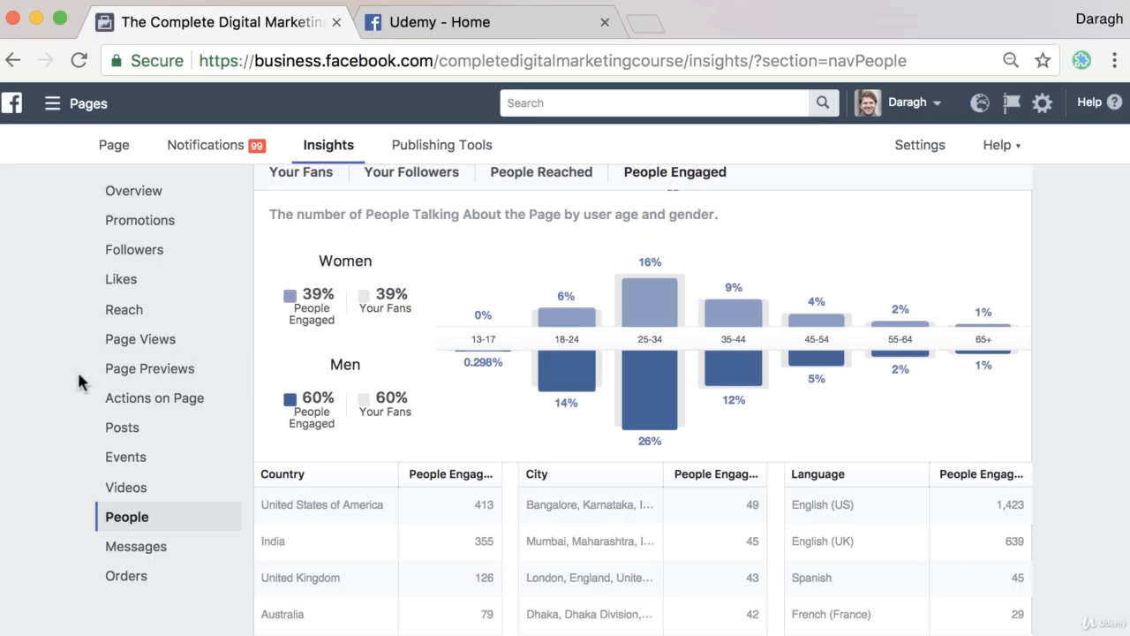
pyautogui.scroll(-1, 80, 380)
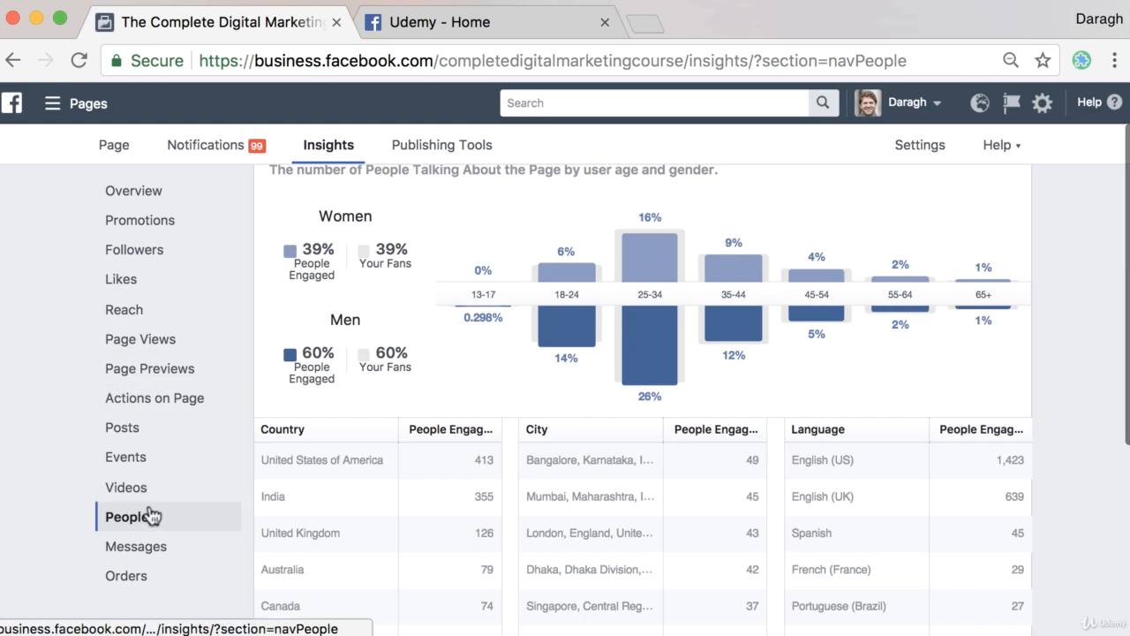
pyautogui.scroll(2, 152, 517)
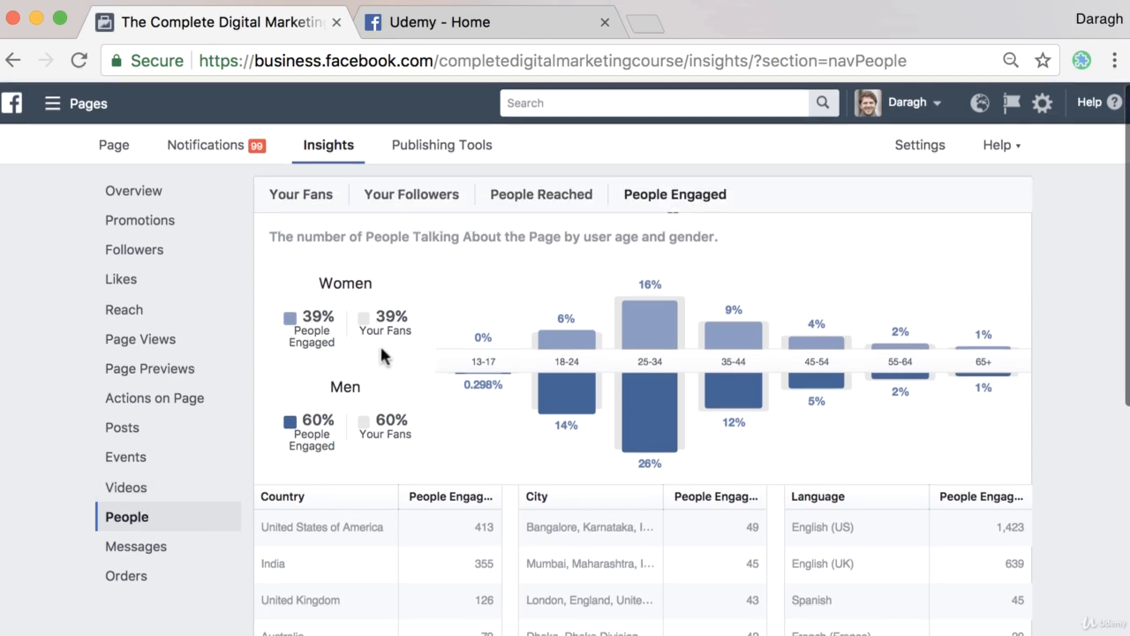
pyautogui.scroll(-3, 181, 472)
# View the total conversations in the Messages insights and the number of orders in the Orders insights.
pyautogui.click(191, 547)
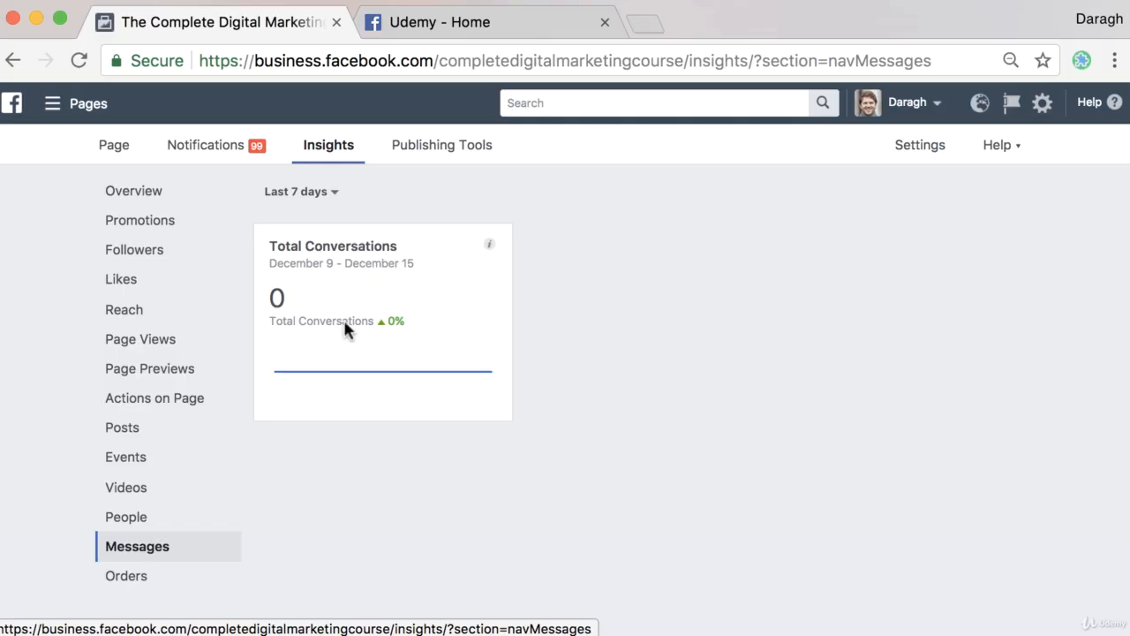
pyautogui.click(165, 579)
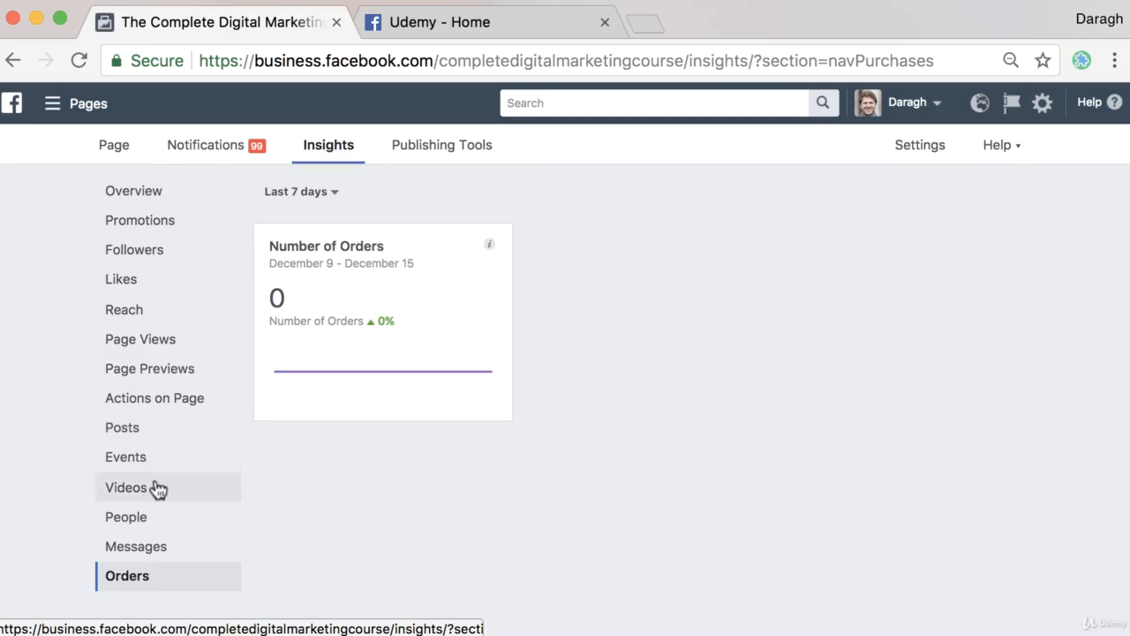
# Revisit the People insights for Your Fans and review the fans' online times and published posts in the Posts insights.
pyautogui.click(165, 530)
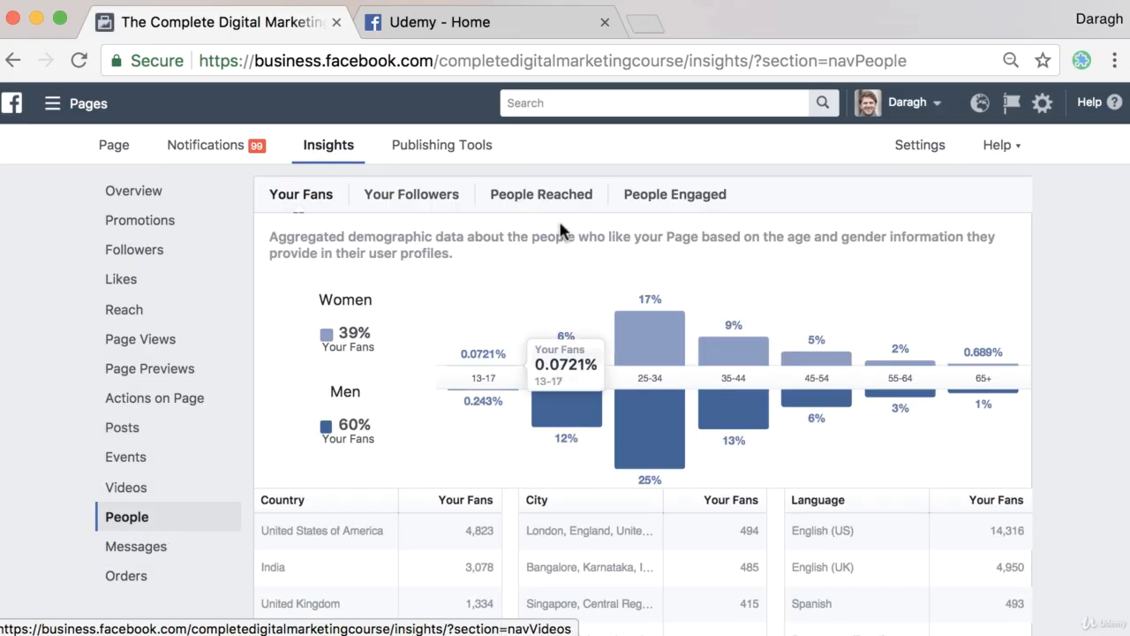
pyautogui.click(140, 444)
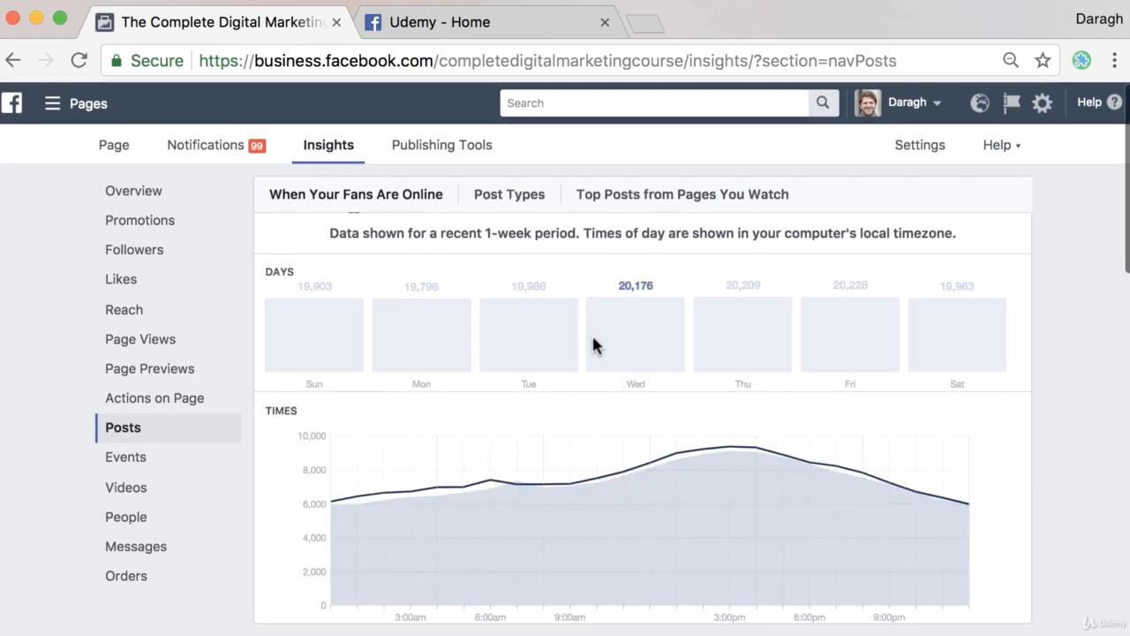
pyautogui.scroll(-5, 606, 429)
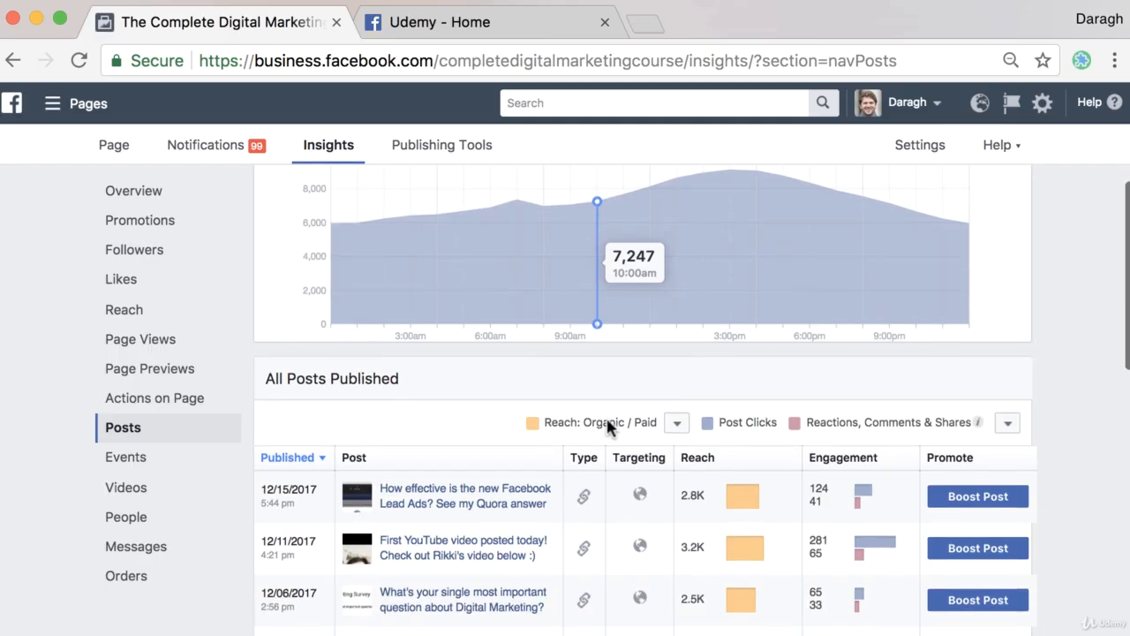
pyautogui.scroll(3, 537, 330)
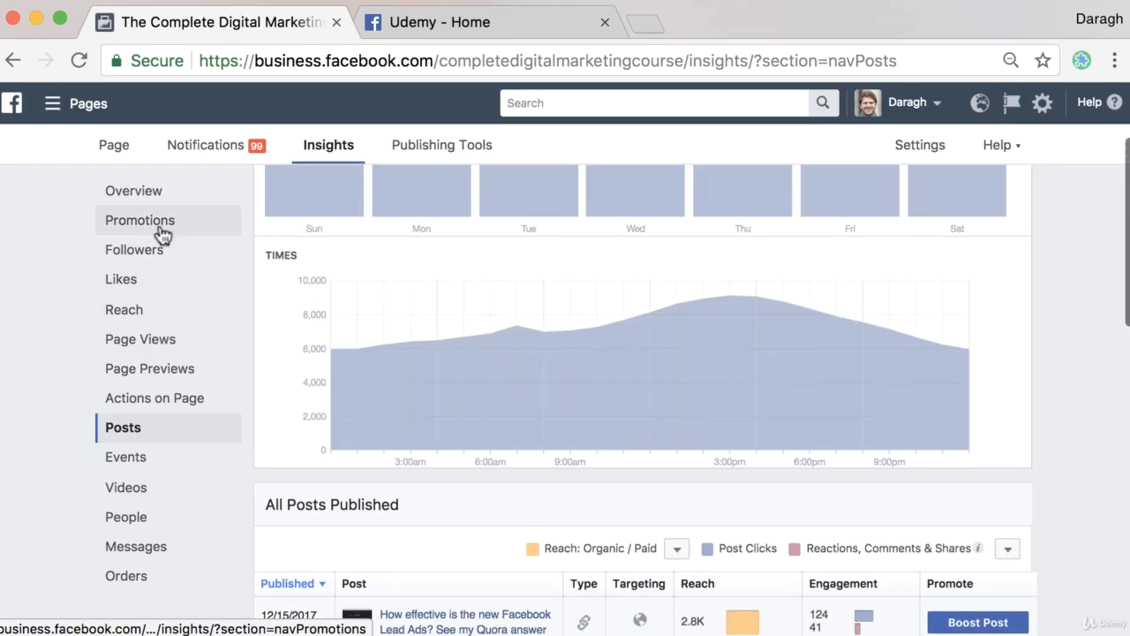
# Reopen the Followers insights and examine the Total Page Followers chart.
pyautogui.click(161, 252)
pyautogui.moveTo(495, 318)
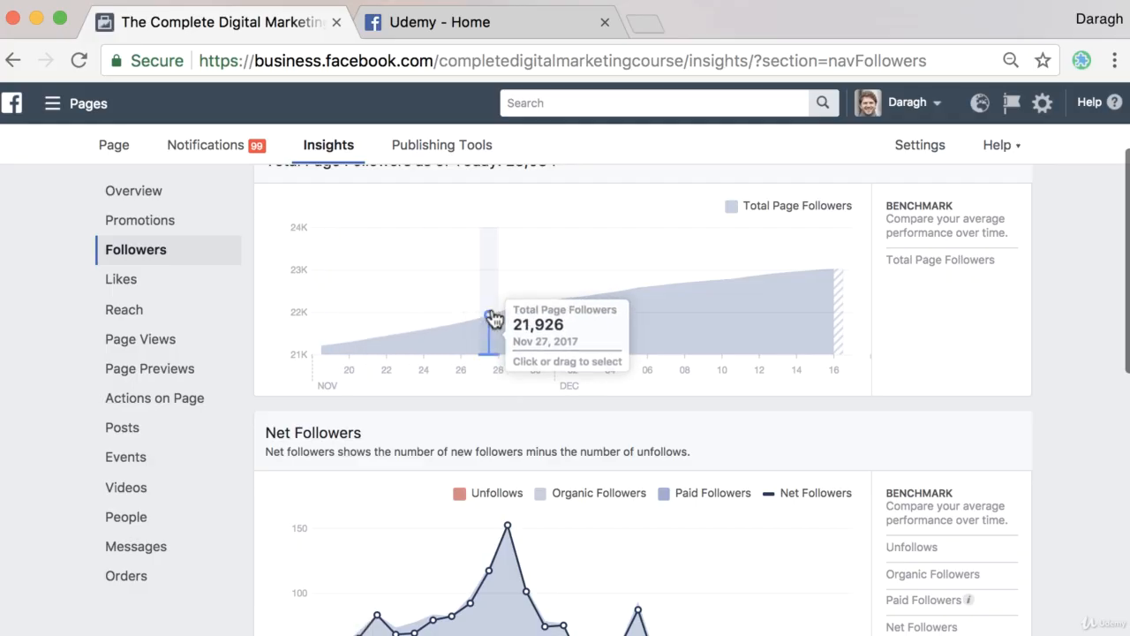
pyautogui.scroll(2, 488, 331)
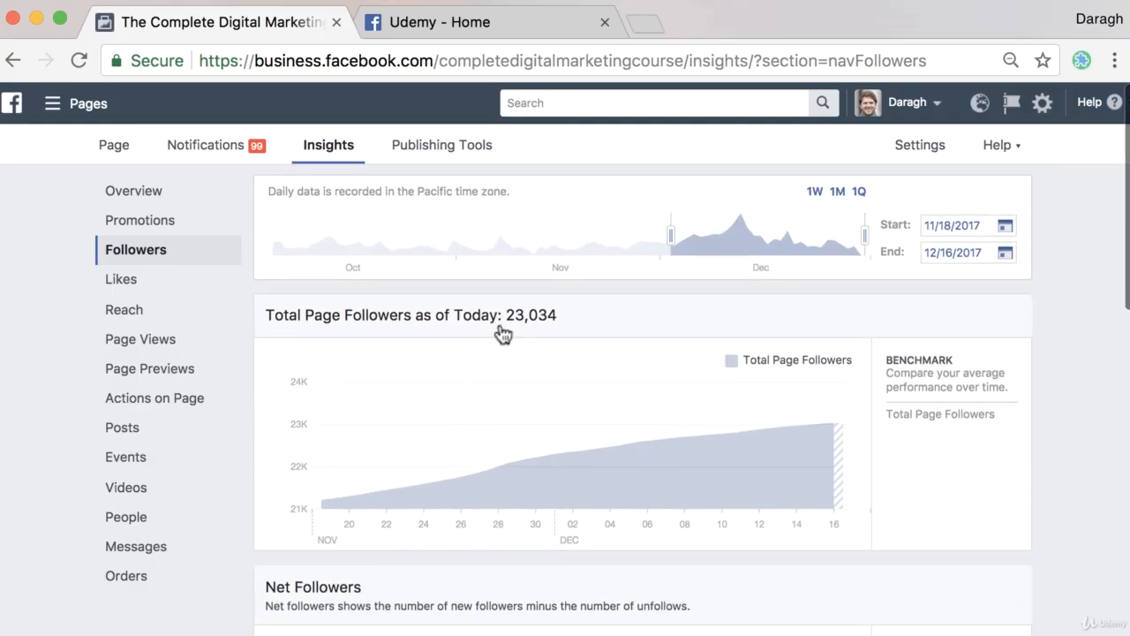
pyautogui.scroll(-1, 503, 330)
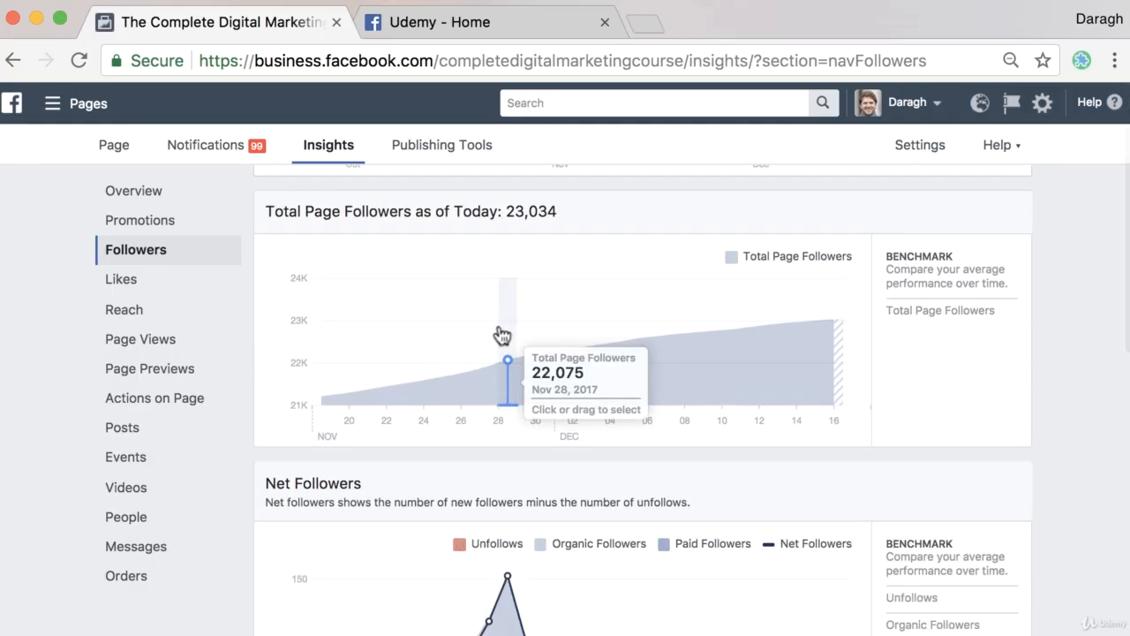